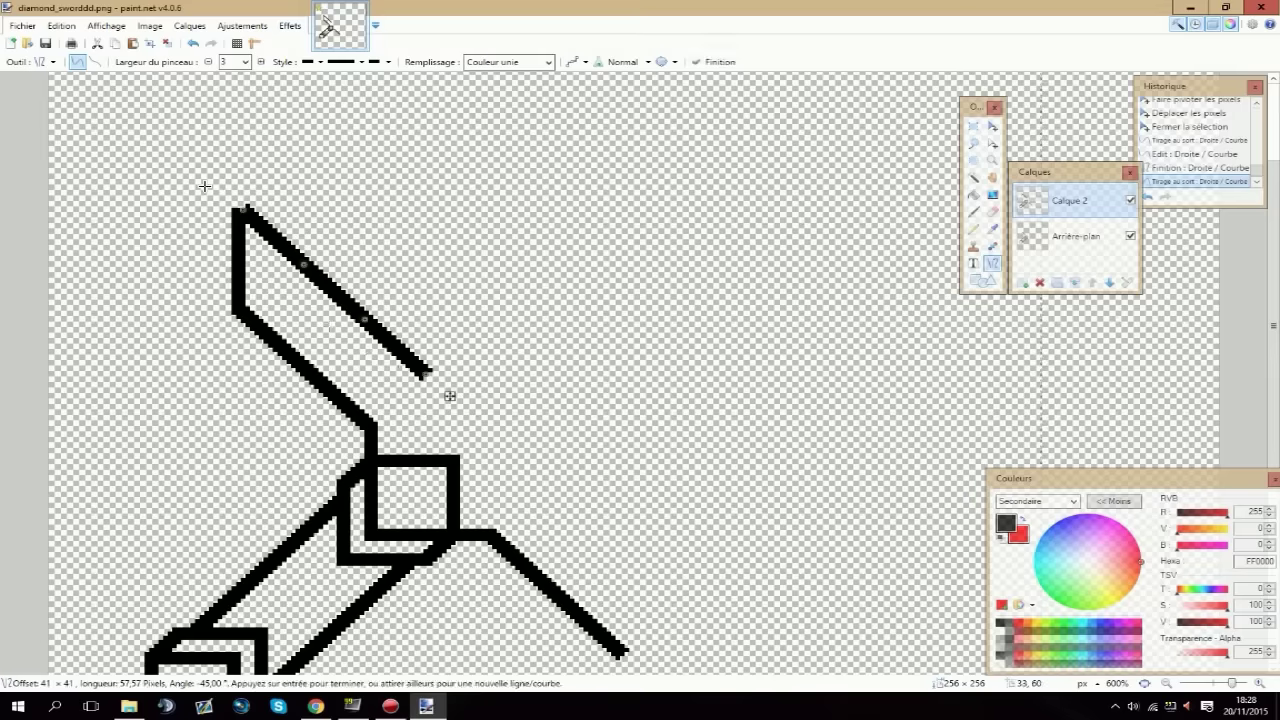
Finish the diagonal line along the upper guard arm and erase the stray pixel sticking out at its tip.
key("Return")
scroll(275, 228, "up", 9)
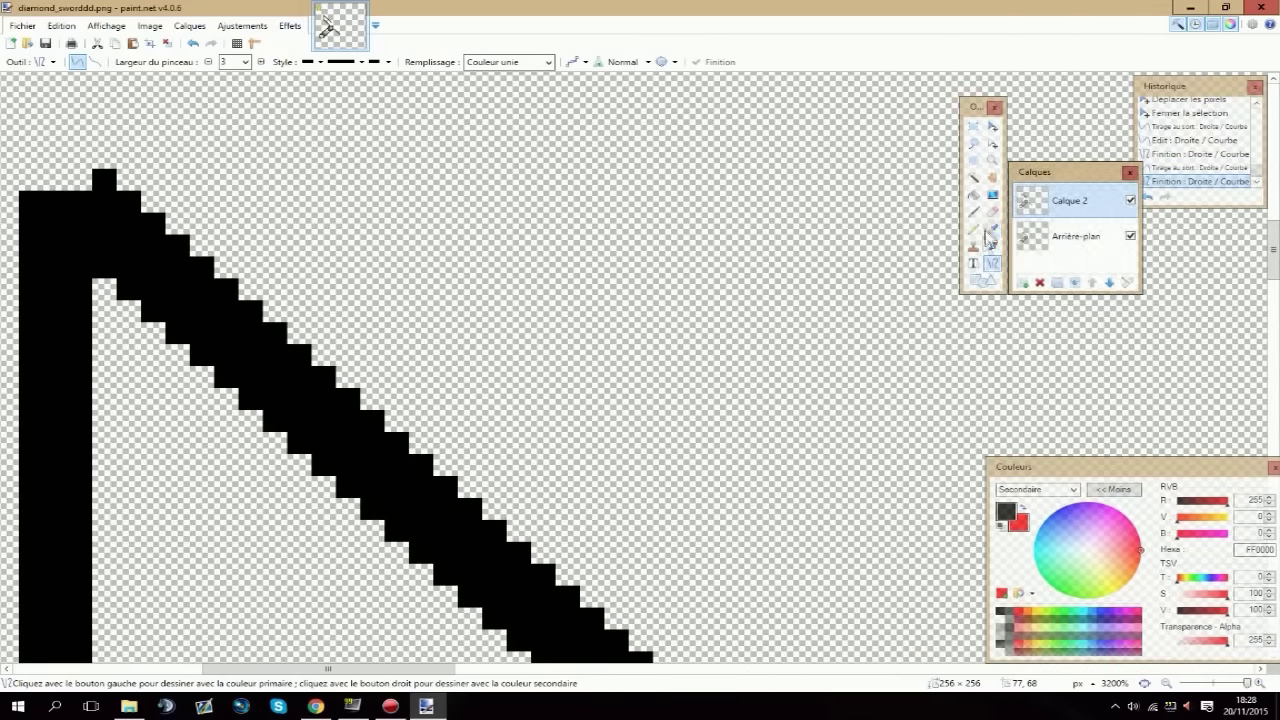
left_click(992, 211)
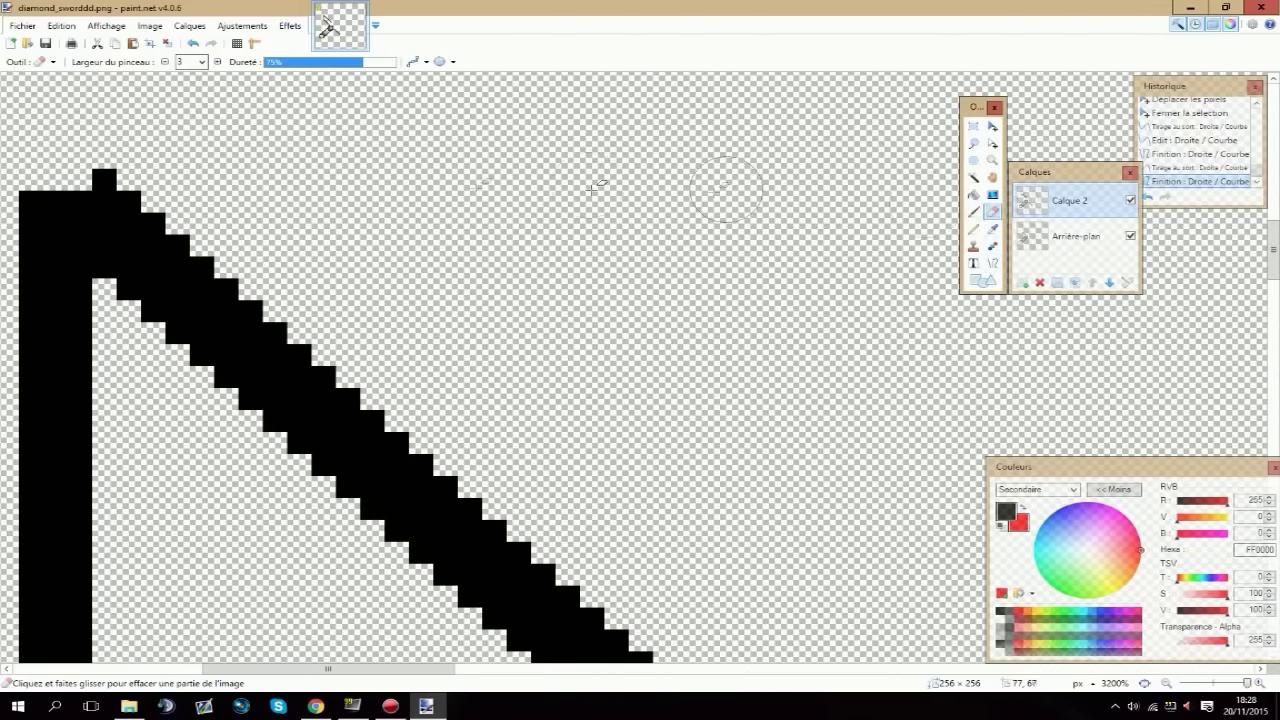
left_click_drag(100, 171, 271, 209)
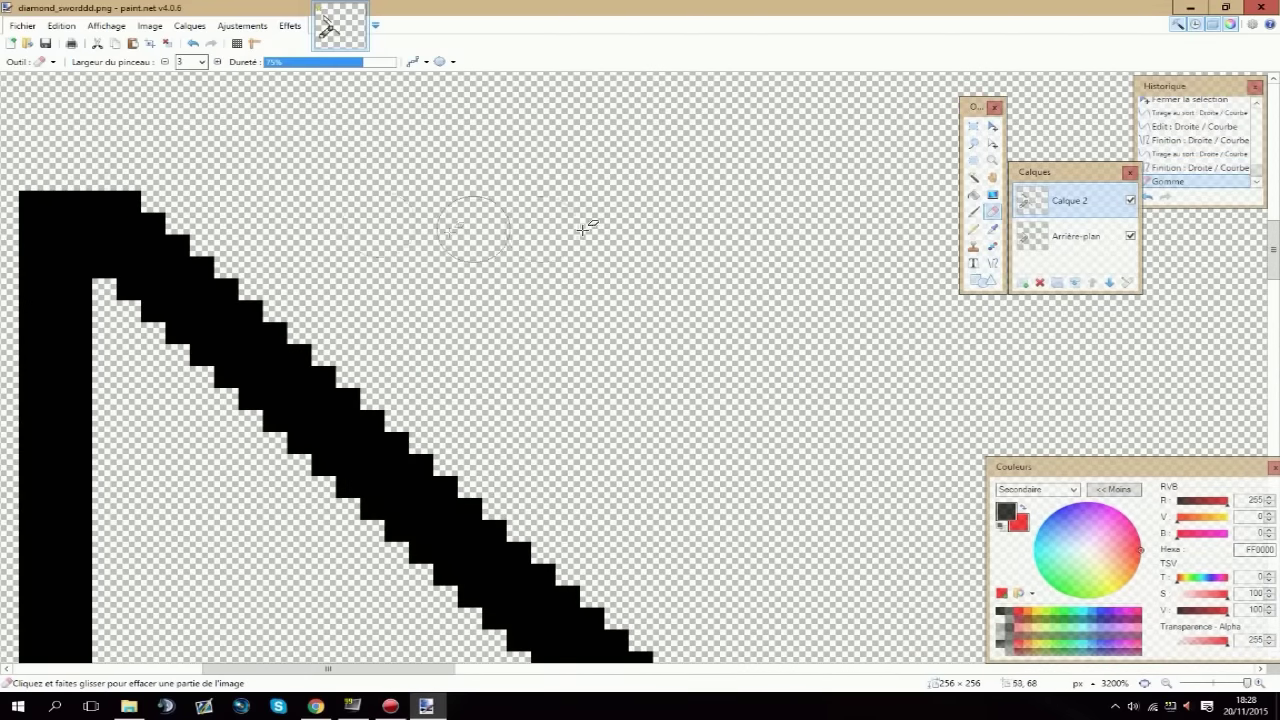
scroll(475, 300, "down", 5)
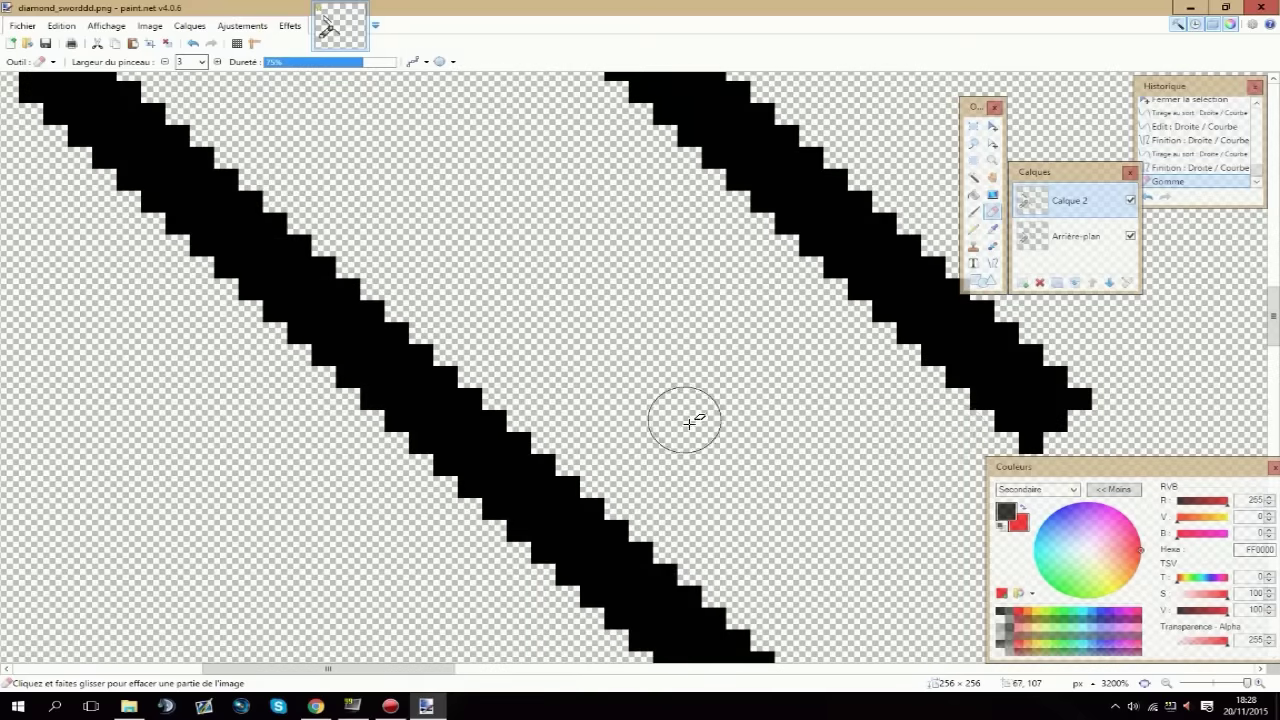
scroll(688, 420, "down", 6)
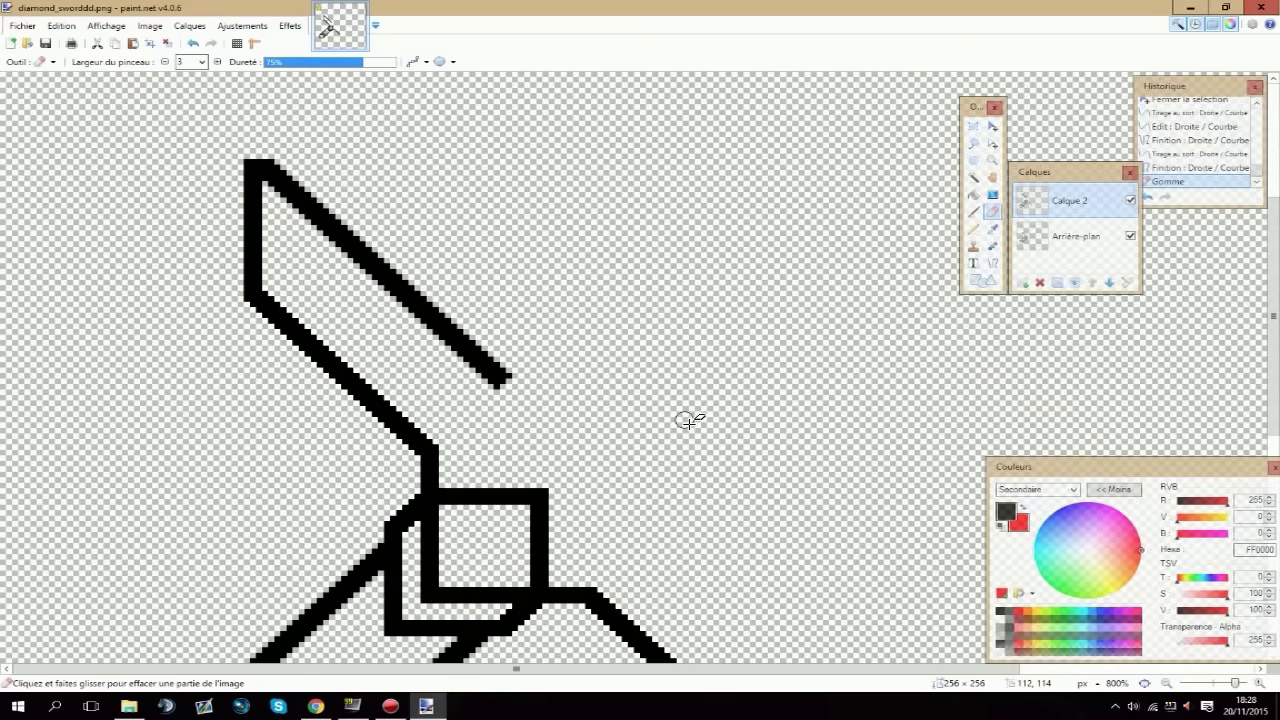
scroll(688, 420, "down", 3)
left_click(973, 177)
left_click(851, 220)
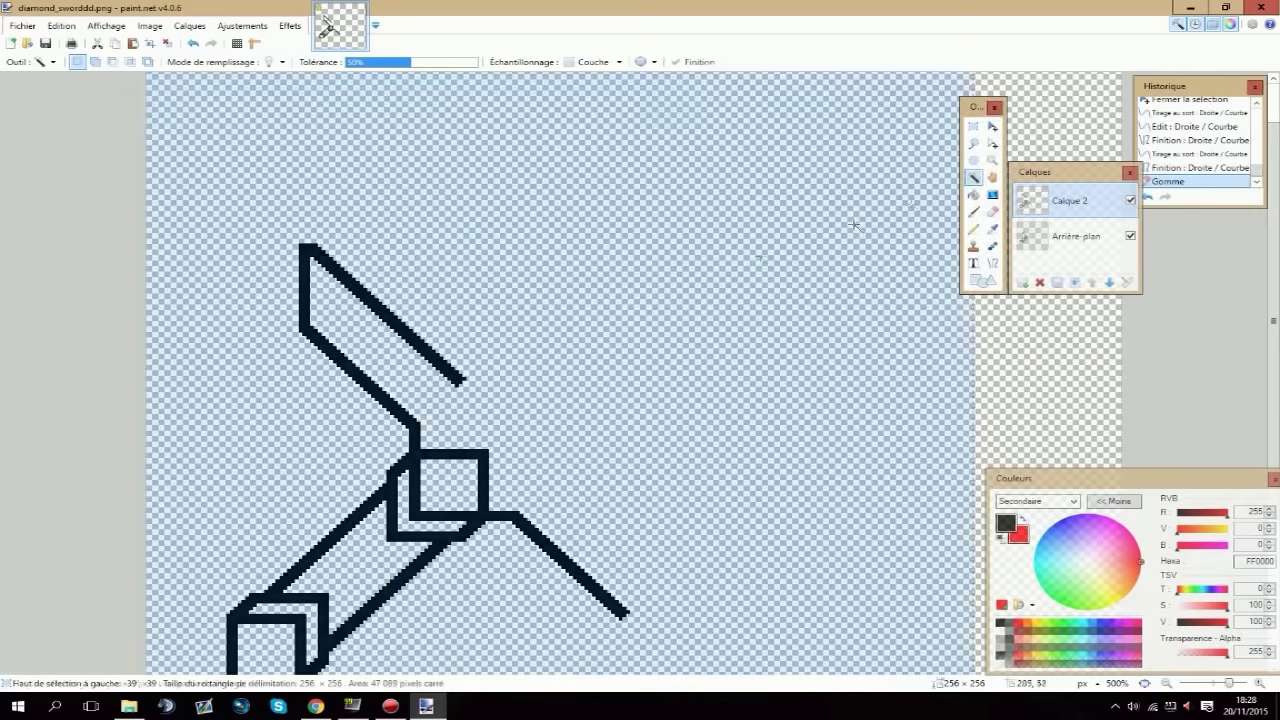
left_click(413, 421)
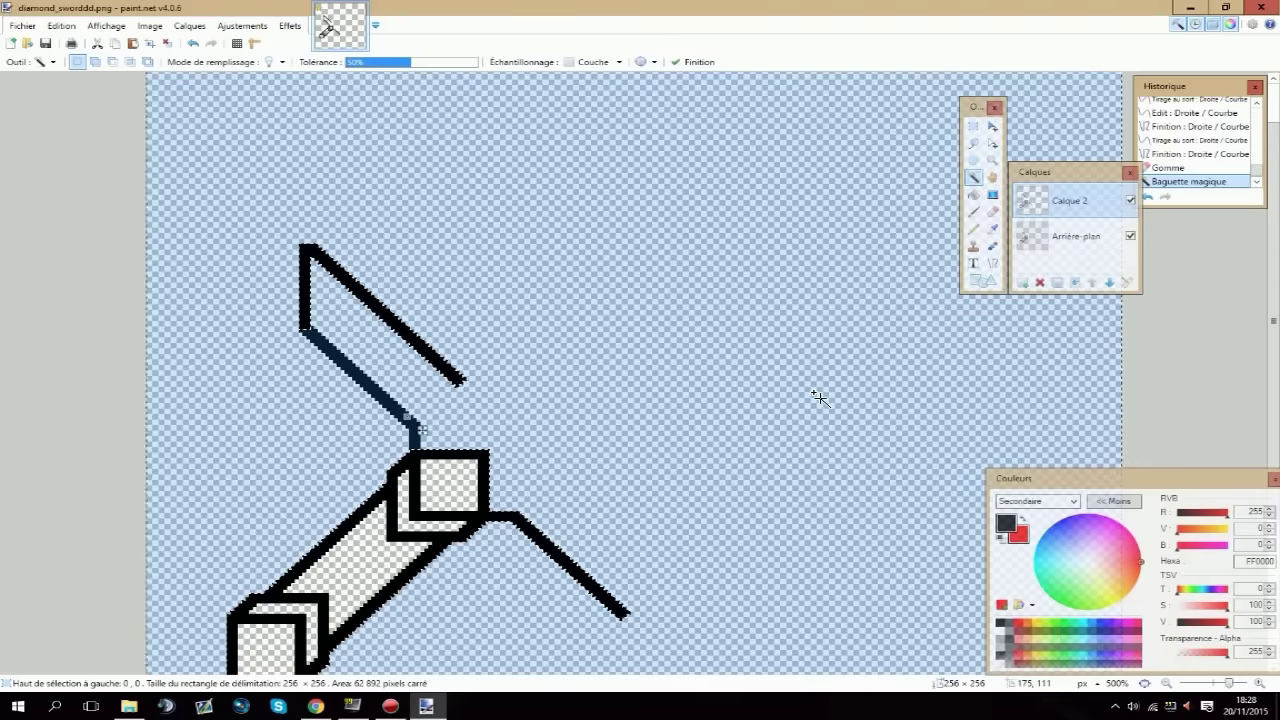
key("ctrl+shift+f")
key("ctrl+z")
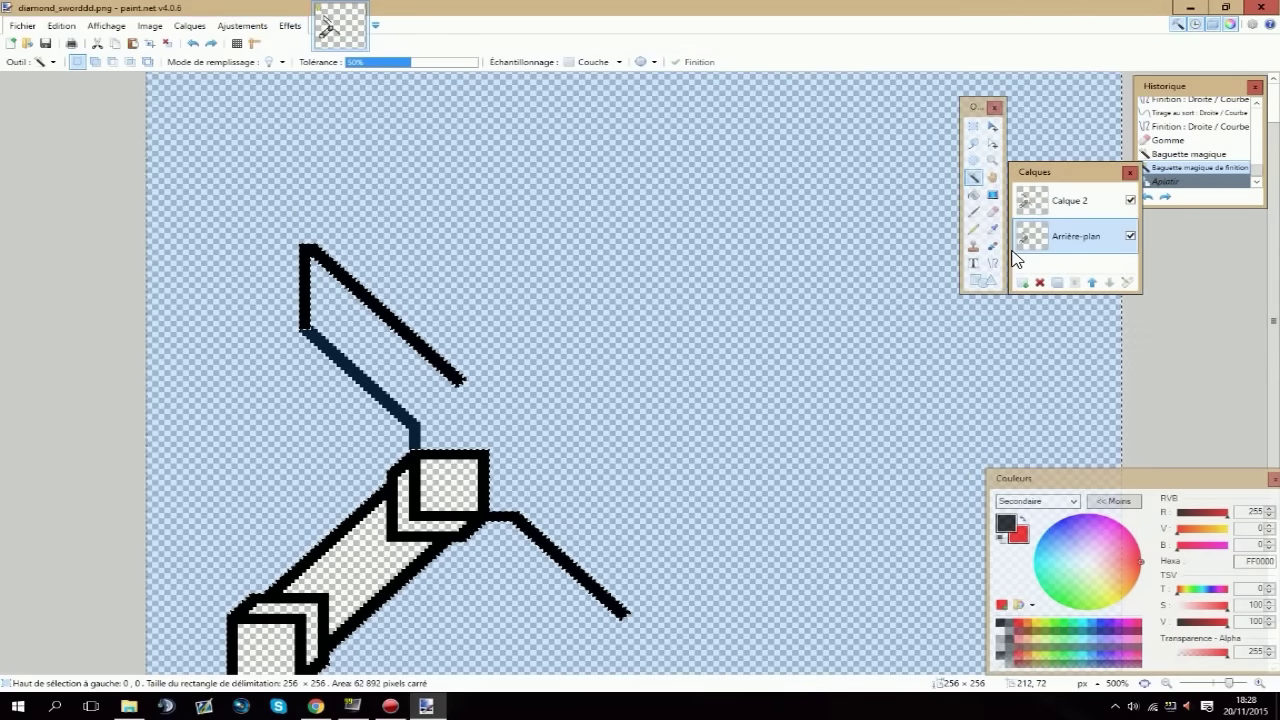
left_click(776, 234)
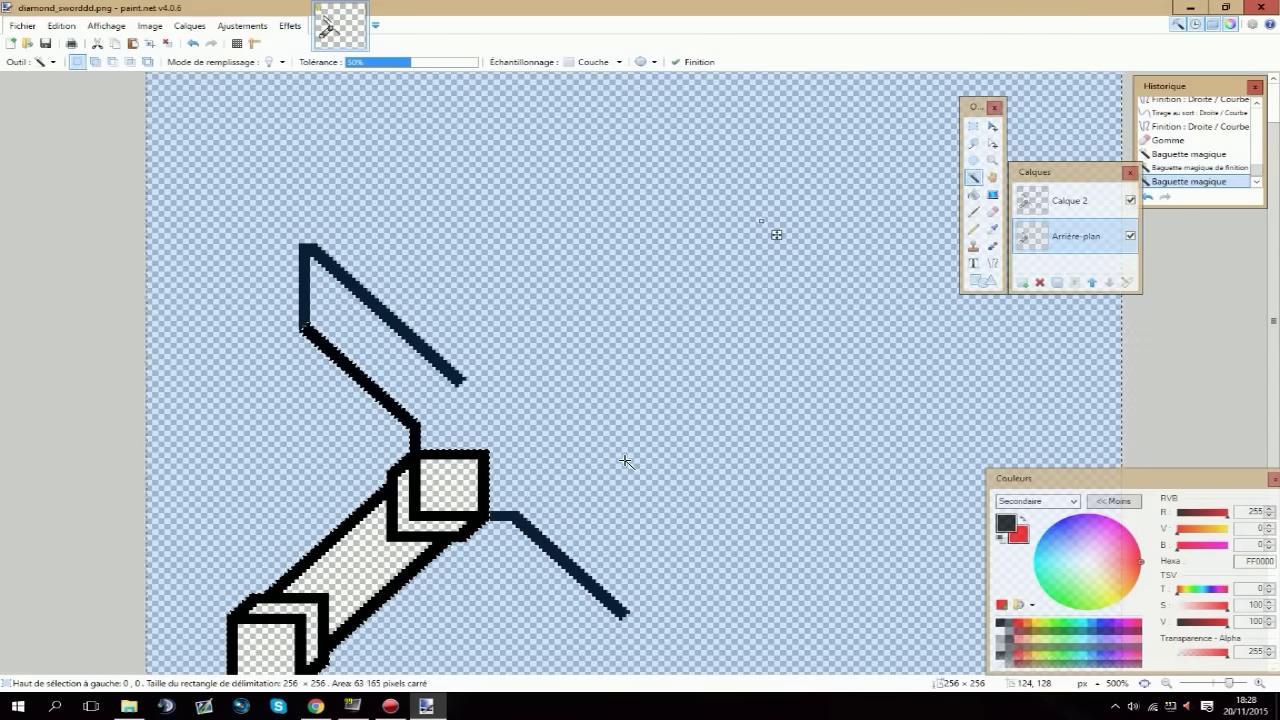
key("ctrl+d")
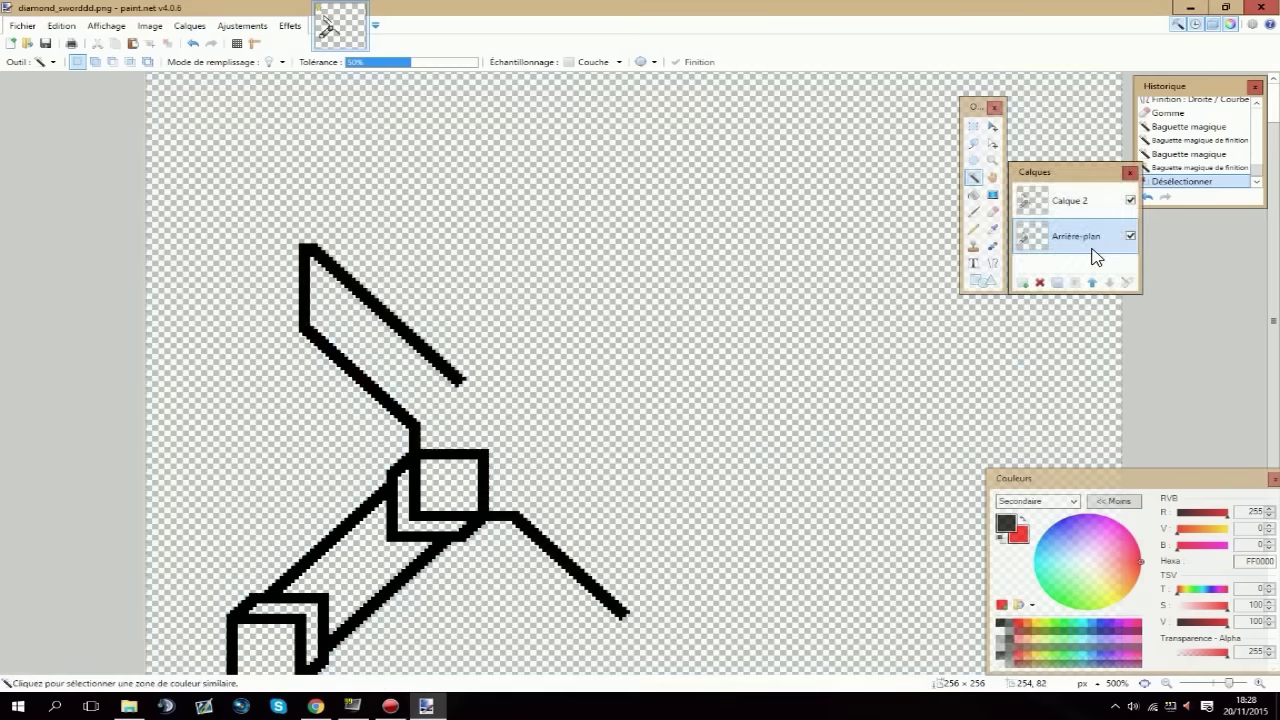
Flatten the image, then copy the connected black outline onto a new layer.
key("ctrl+shift+f")
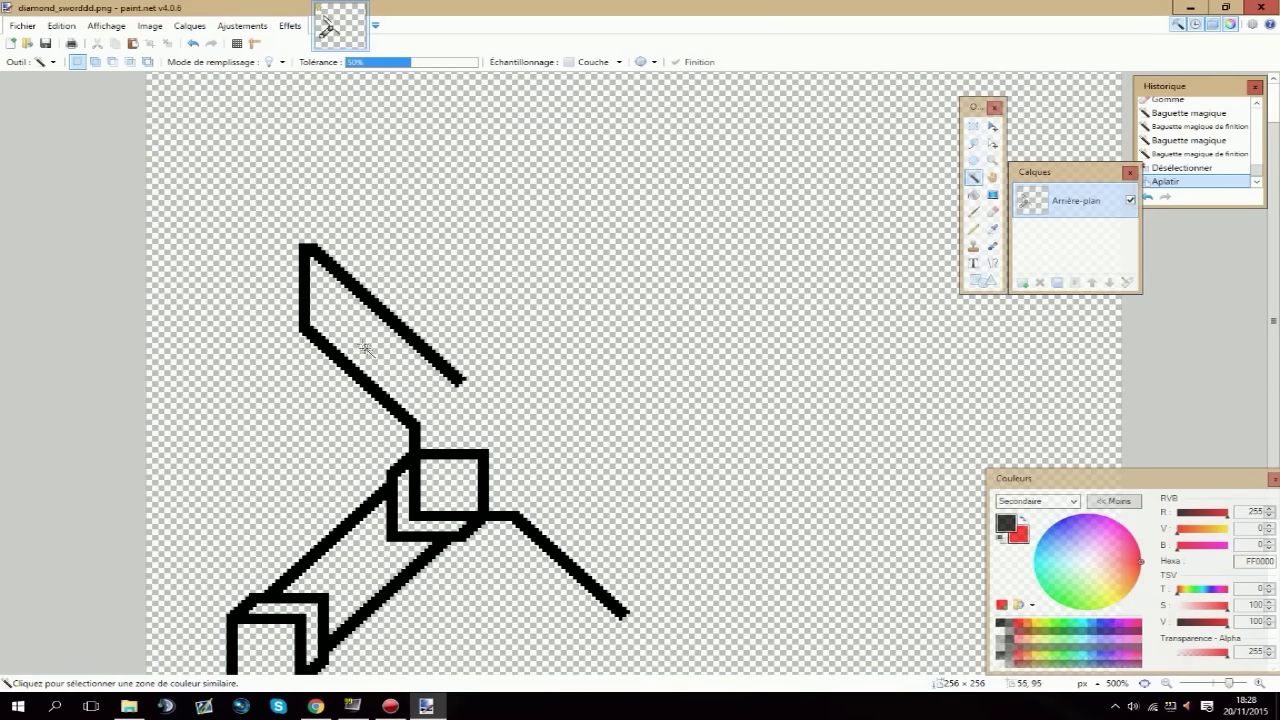
left_click(305, 292)
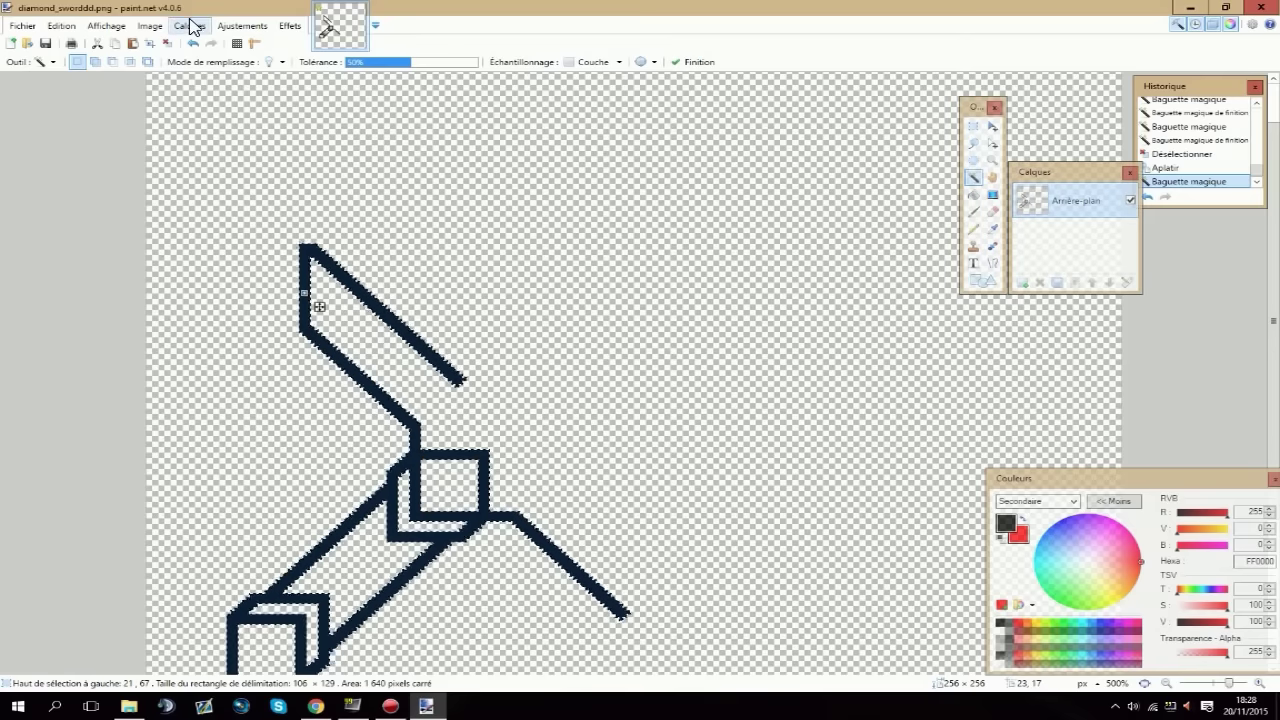
key("ctrl+c")
key("ctrl+shift+n")
key("ctrl+v")
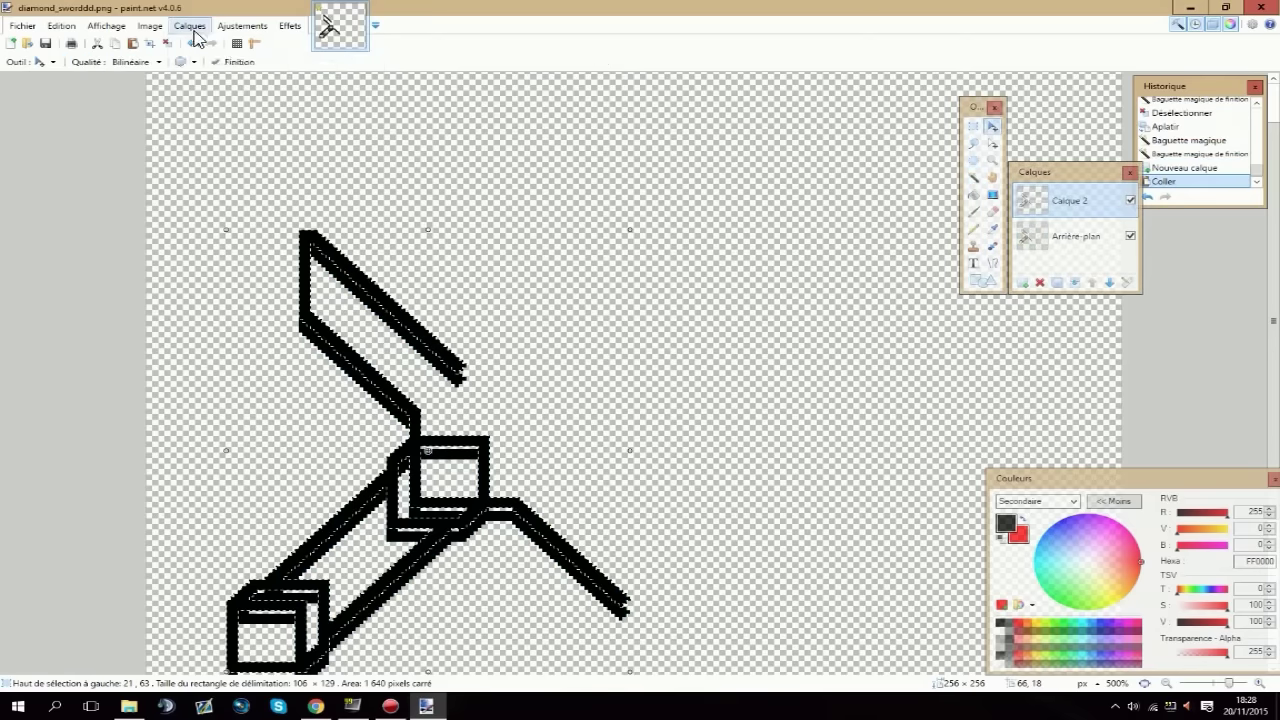
Flip the copied layer horizontally and rotate it -90° into alignment with the original to form the matching right guard arm.
left_click(189, 25)
left_click(261, 121)
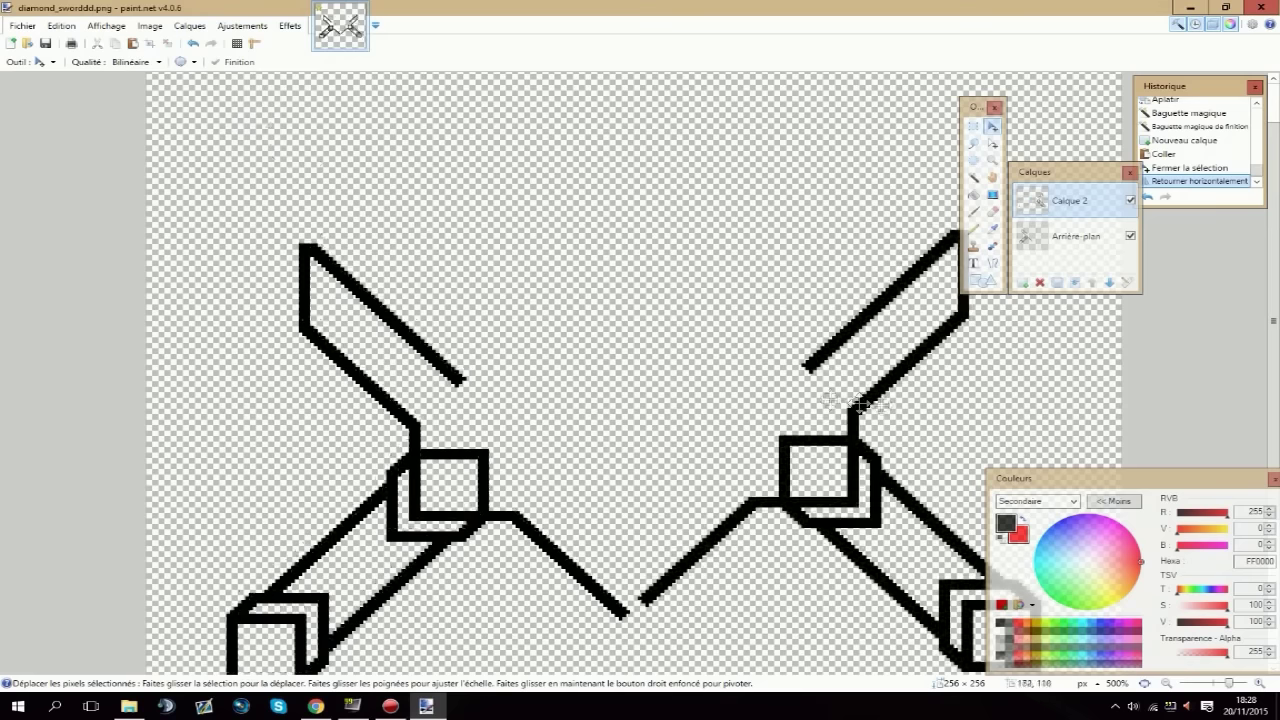
key("ctrl+a")
left_click_drag(908, 531, 467, 505)
scroll(690, 507, "down", 2)
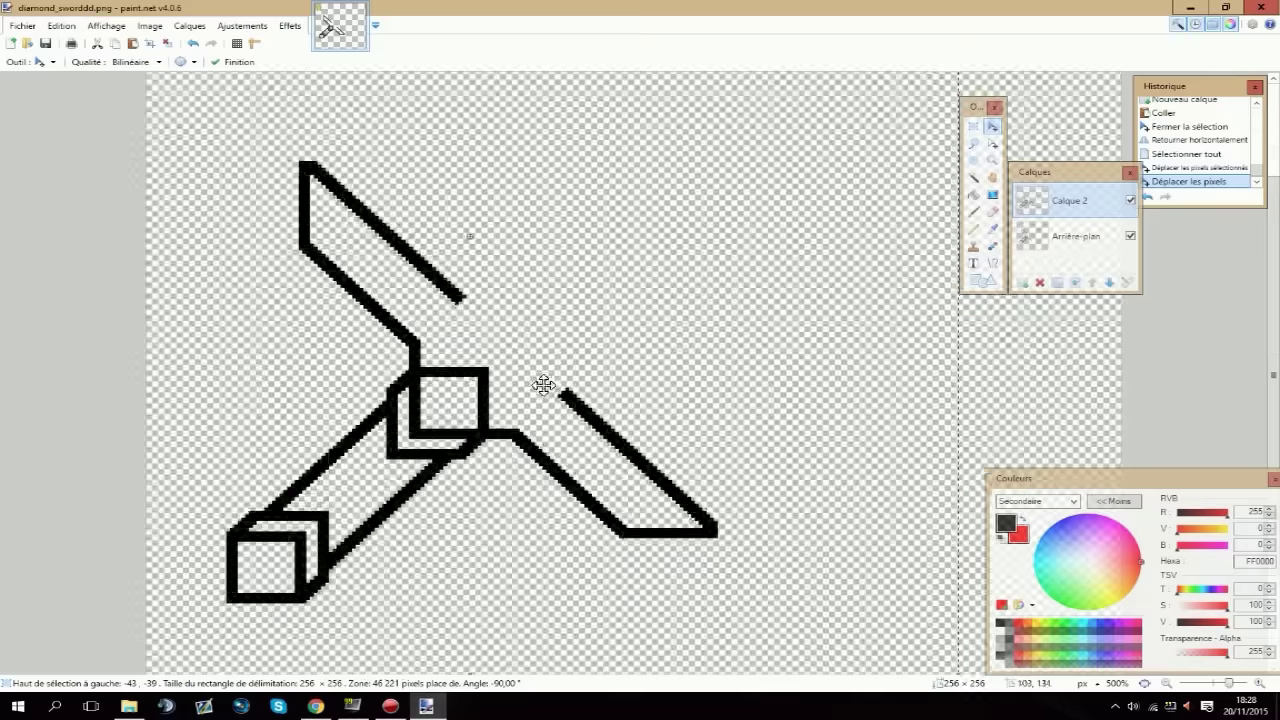
Draw a 3-pixel-wide vertical line, 22 pixels long, from the upper arm's open end down to the central square.
left_click(994, 266)
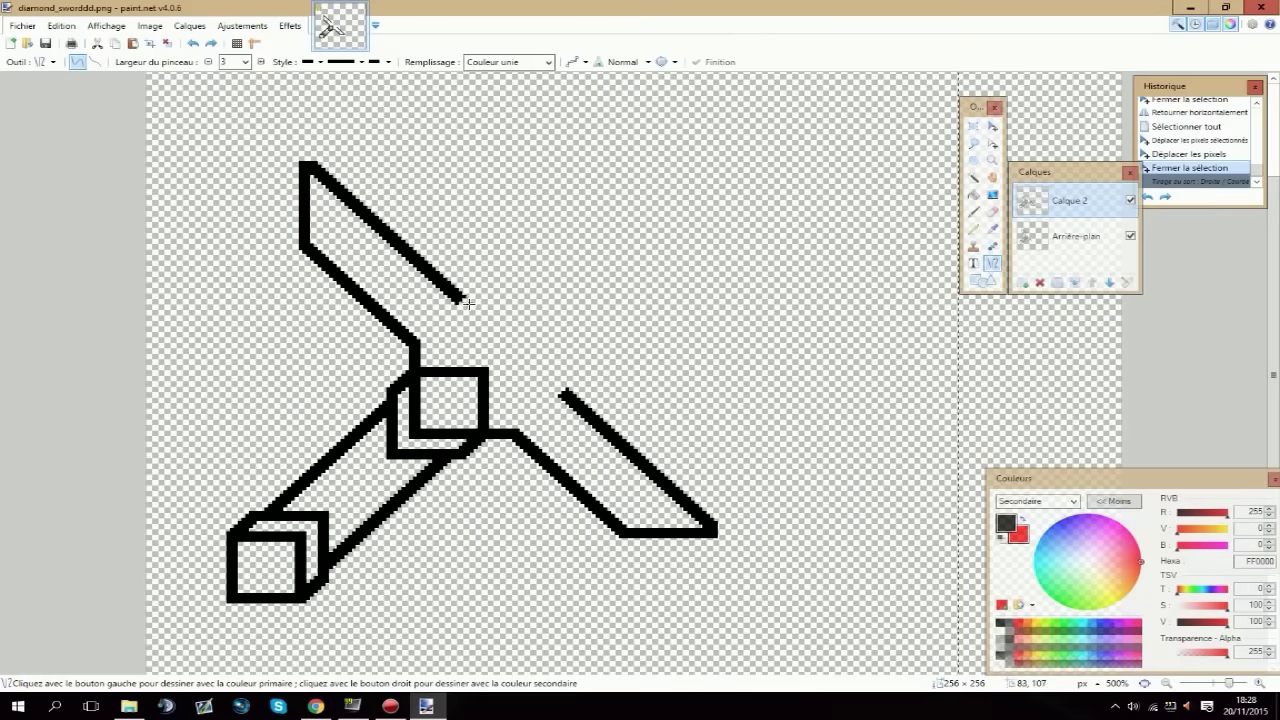
left_click_drag(462, 300, 528, 301)
key("ctrl+z")
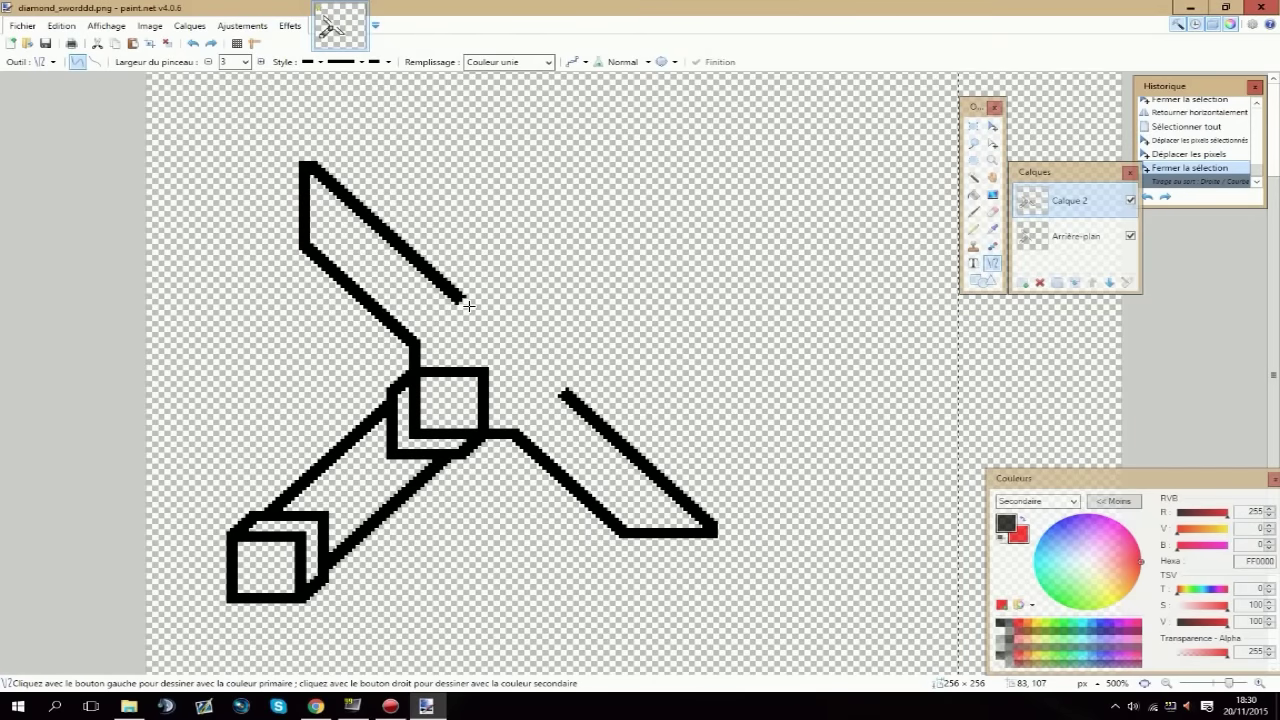
left_click_drag(464, 300, 464, 374)
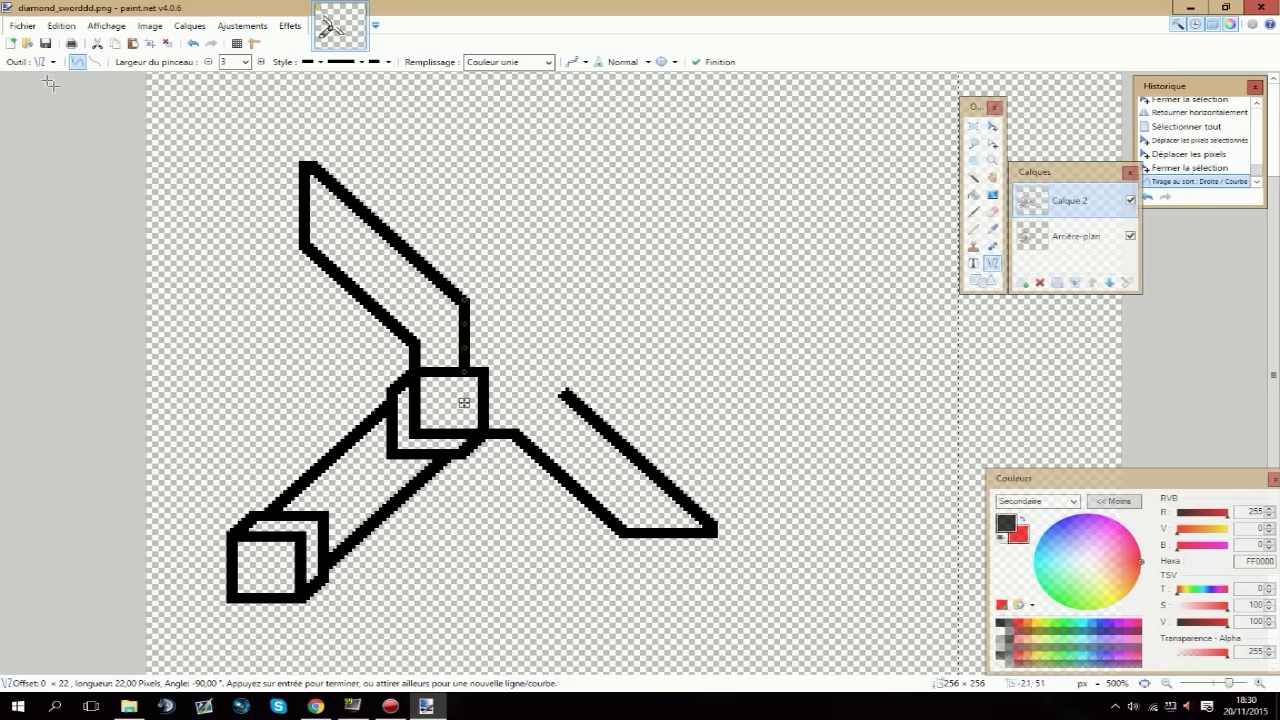
Flatten the layers and paste a copy of the updated sword hilt outline onto a new layer.
left_click(974, 178)
left_click(620, 374)
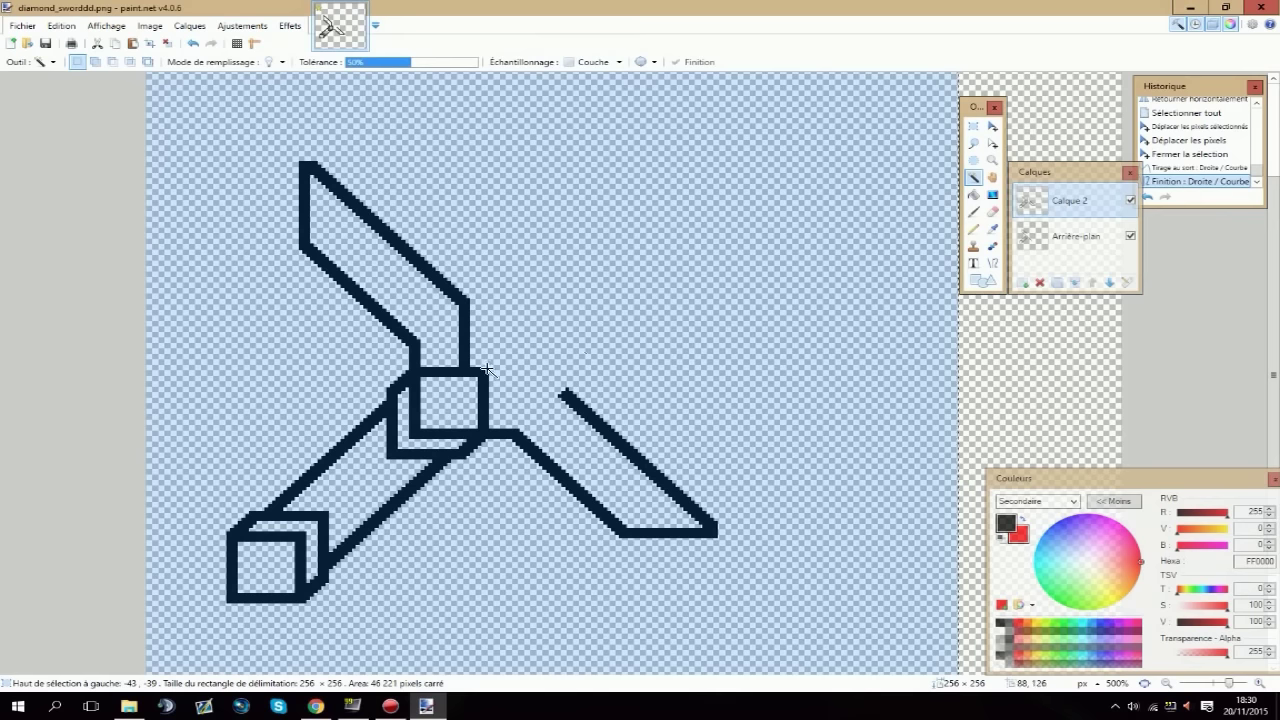
key("ctrl+shift+f")
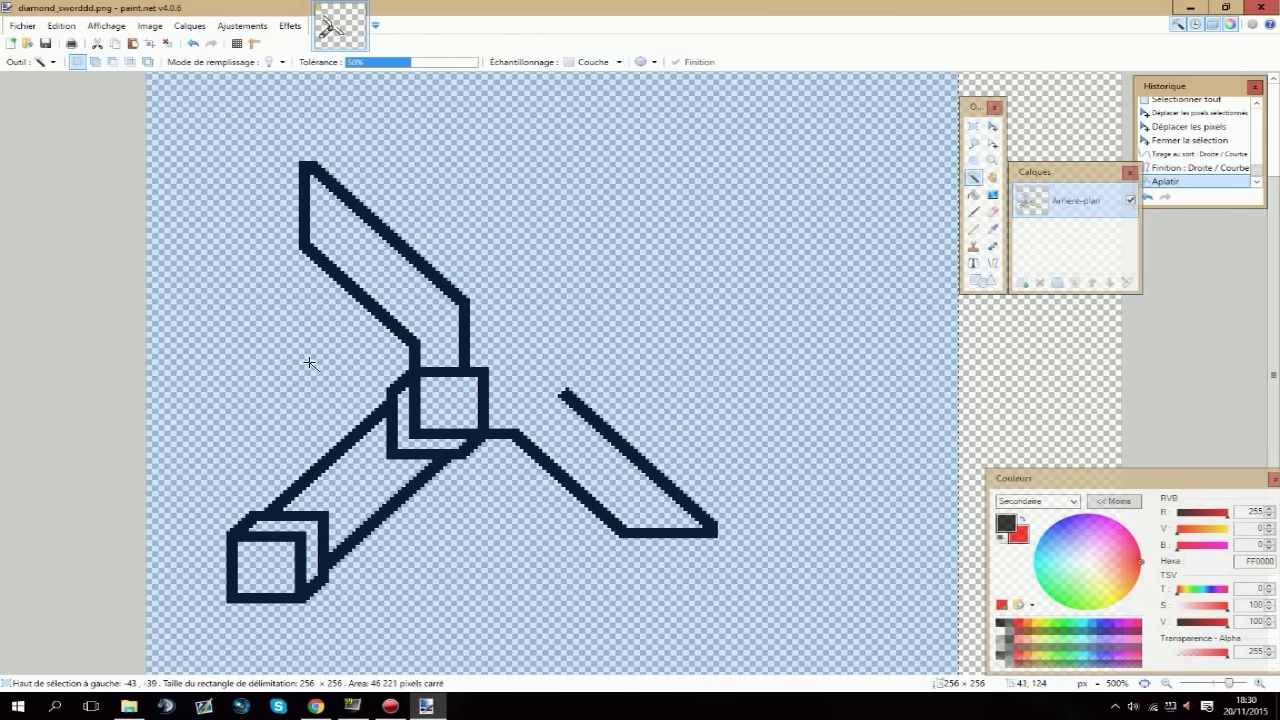
left_click(420, 366)
key("ctrl+v")
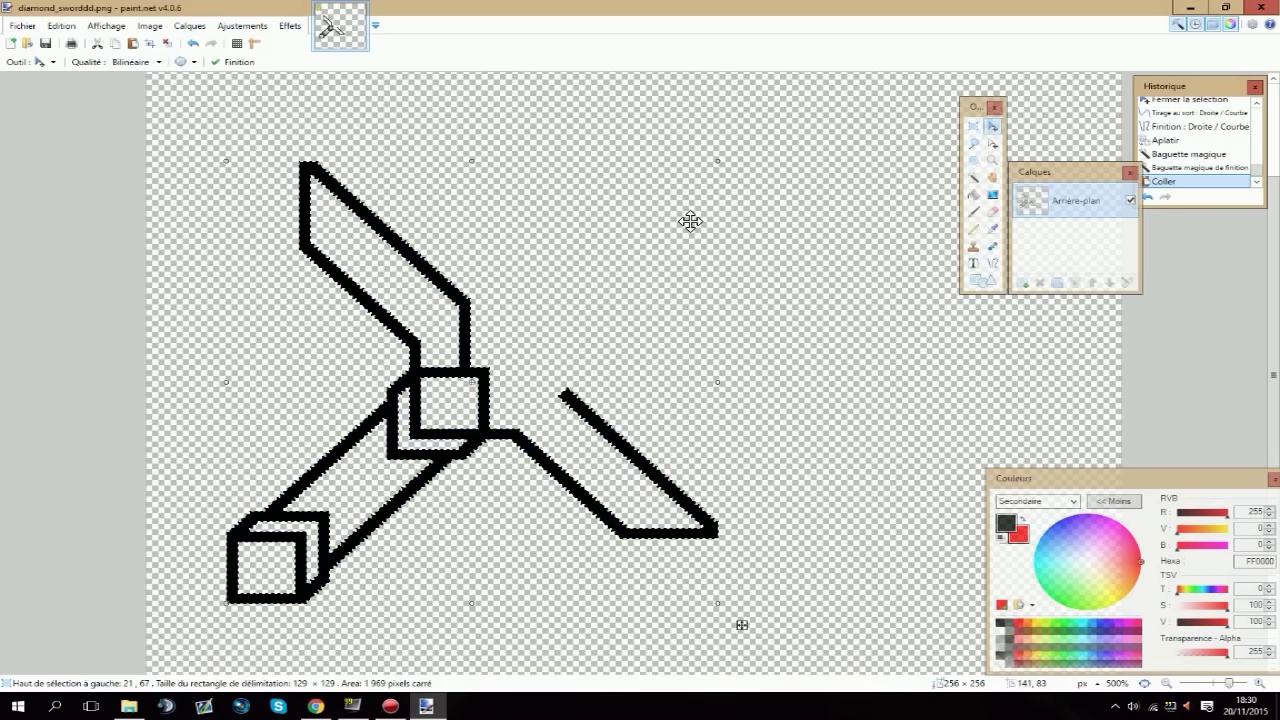
key("ctrl+z")
left_click(1022, 283)
key("ctrl+v")
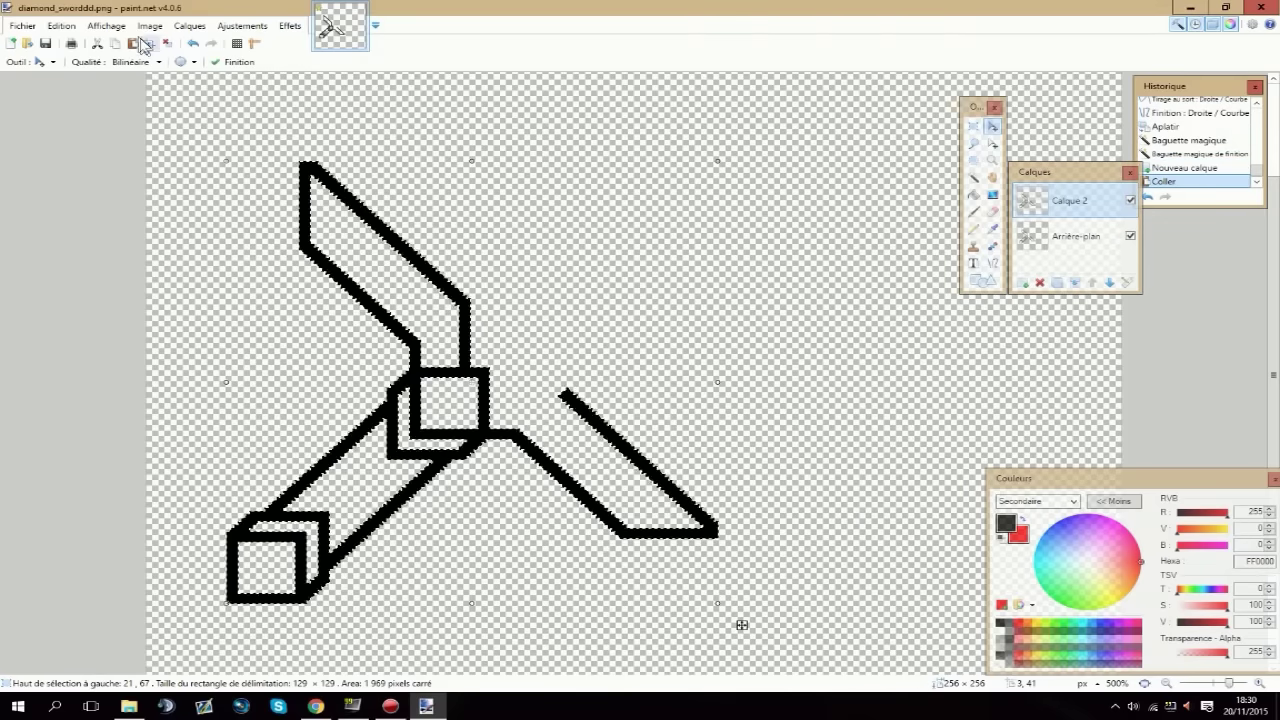
Flip the pasted outline horizontally, rotate it -90° to line up with the original, and flatten the result into the background.
left_click(201, 27)
left_click(247, 121)
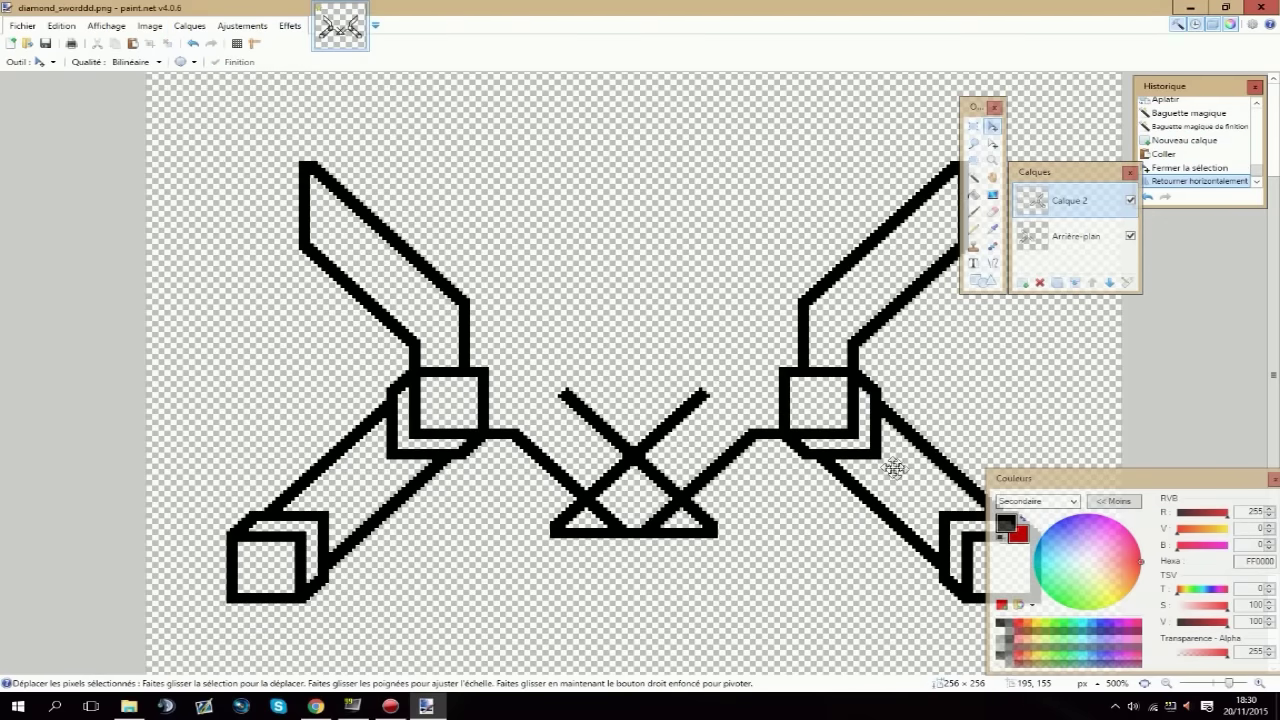
key("ctrl+a")
left_click_drag(893, 468, 551, 497)
left_click_drag(606, 573, 460, 428)
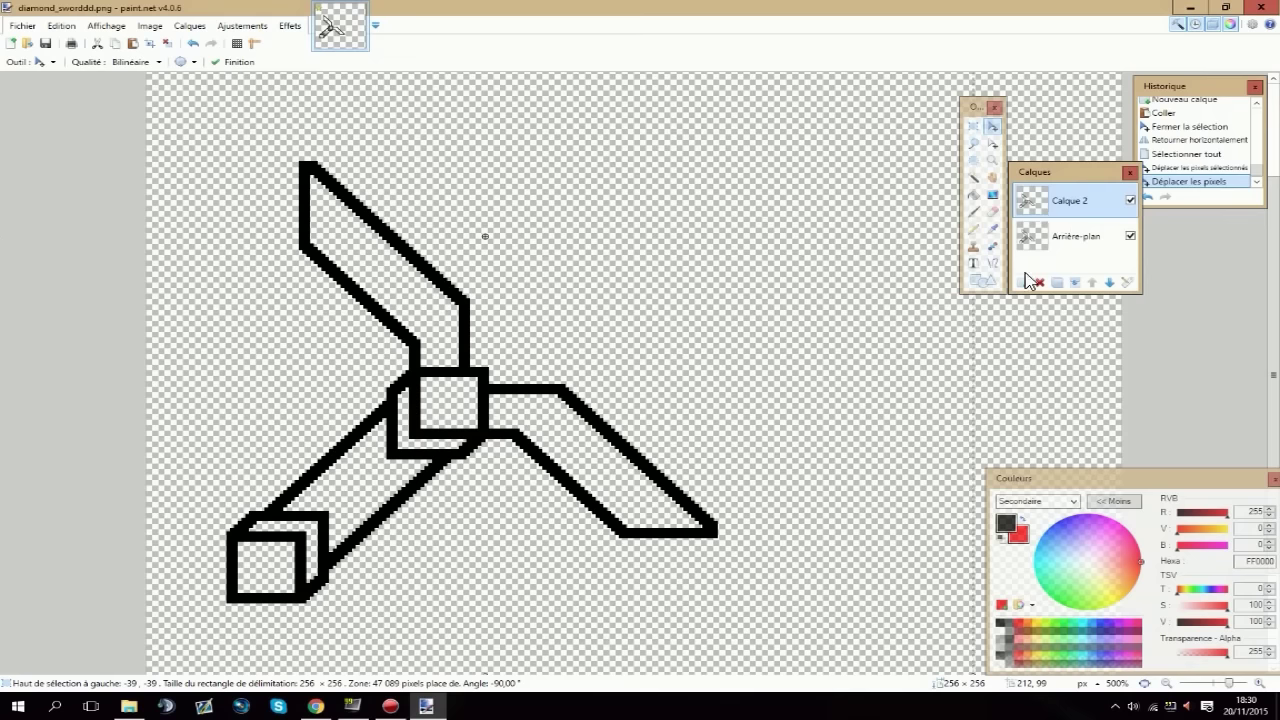
key("ctrl+shift+f")
key("ctrl+d")
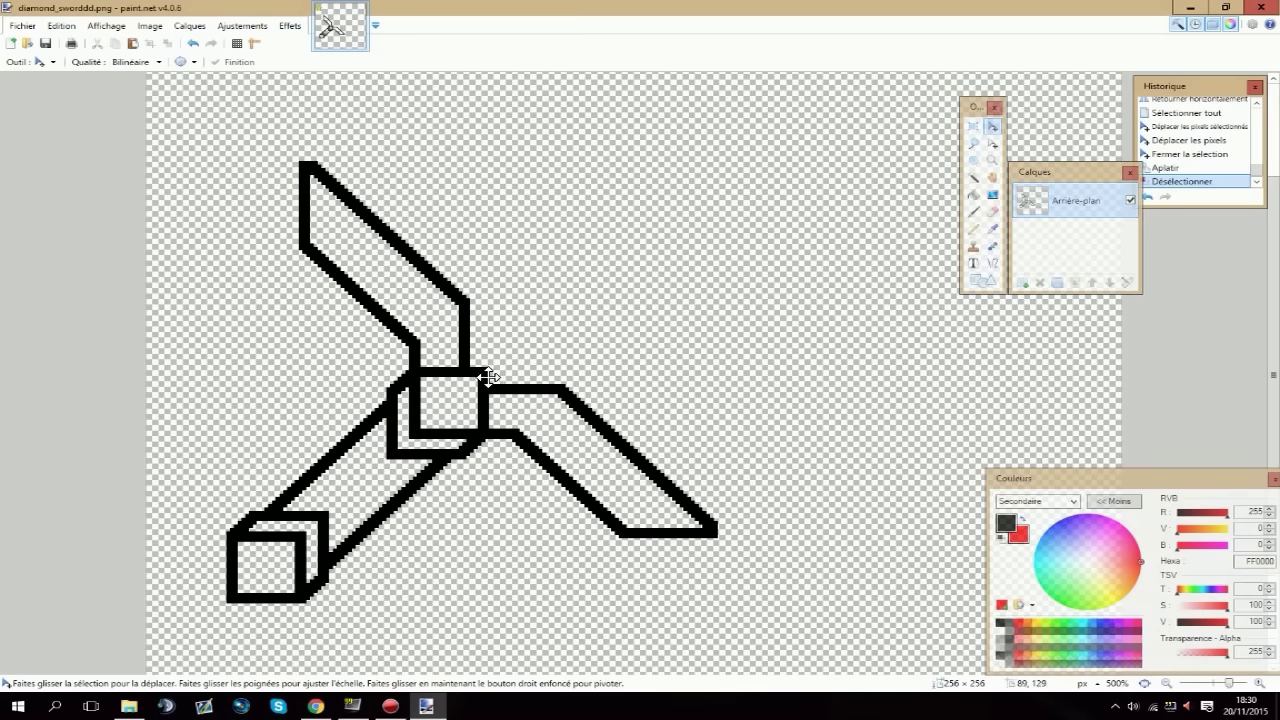
Extend the upper arm's vertical edge and the right arm's horizontal edge with 3-pixel lines until they meet inside the central square.
scroll(488, 376, "up", 8)
key("h")
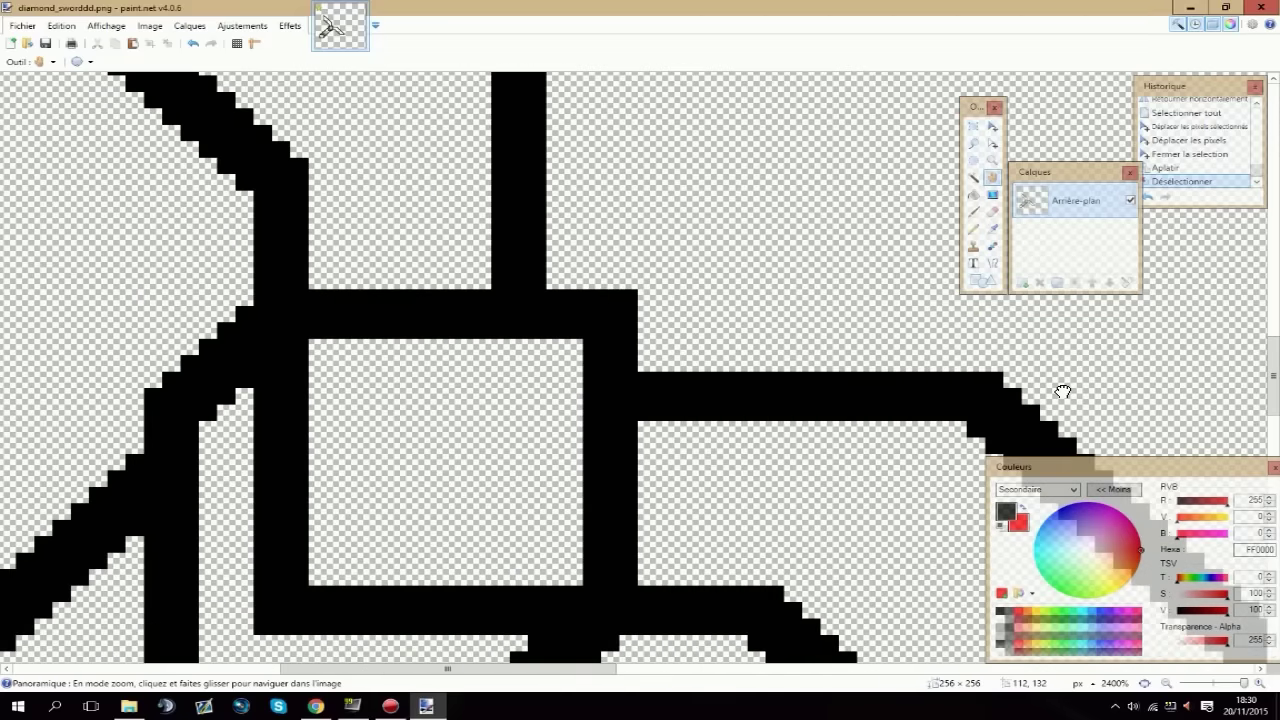
left_click(992, 263)
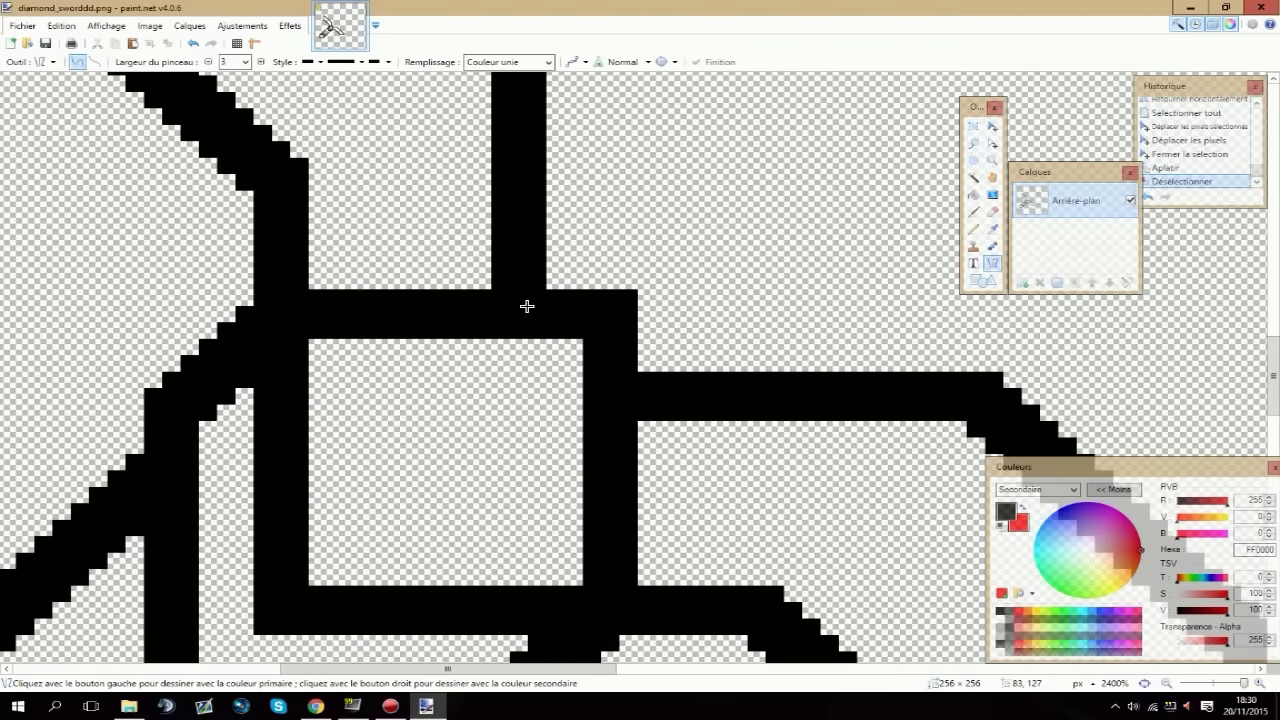
left_click_drag(518, 342, 515, 411)
left_click_drag(681, 396, 537, 396)
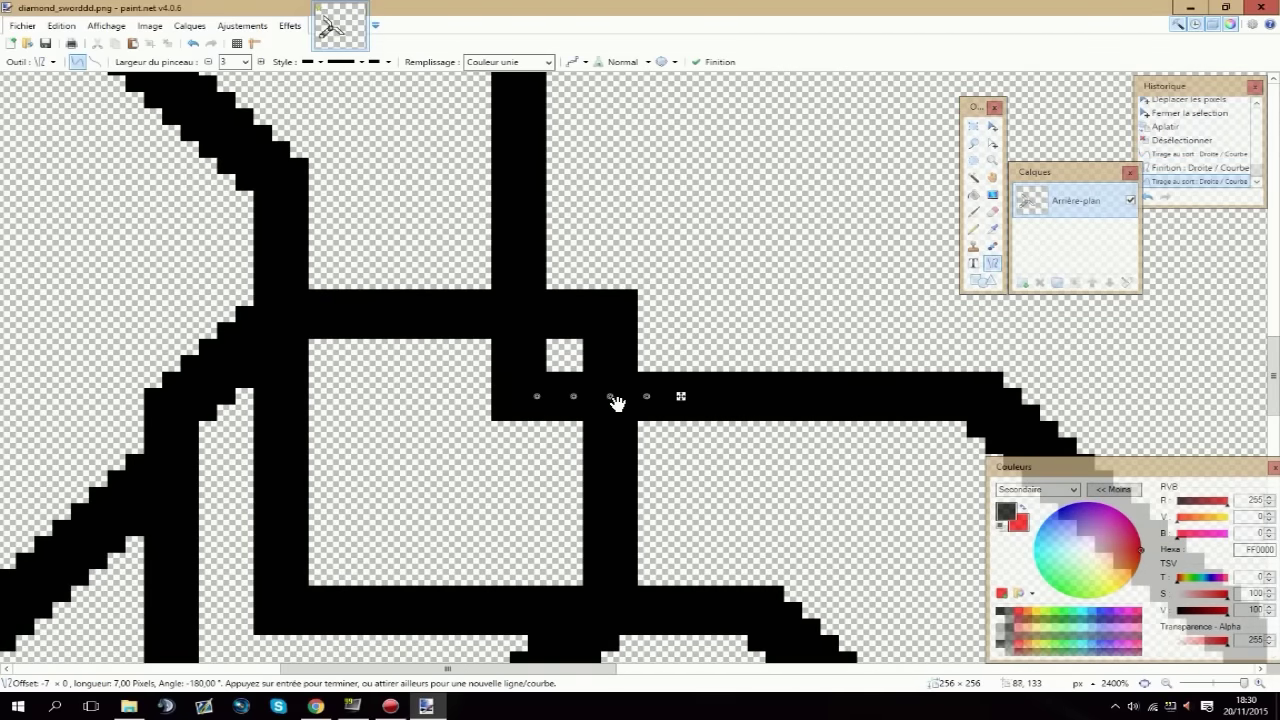
Erase the leftover upper-right corner of the central square outside the newly joined arm edges.
left_click(992, 211)
mouse_move(612, 312)
left_mouse_down()
mouse_move(608, 286)
mouse_move(598, 335)
mouse_move(575, 312)
left_mouse_up()
scroll(664, 281, "down", 7)
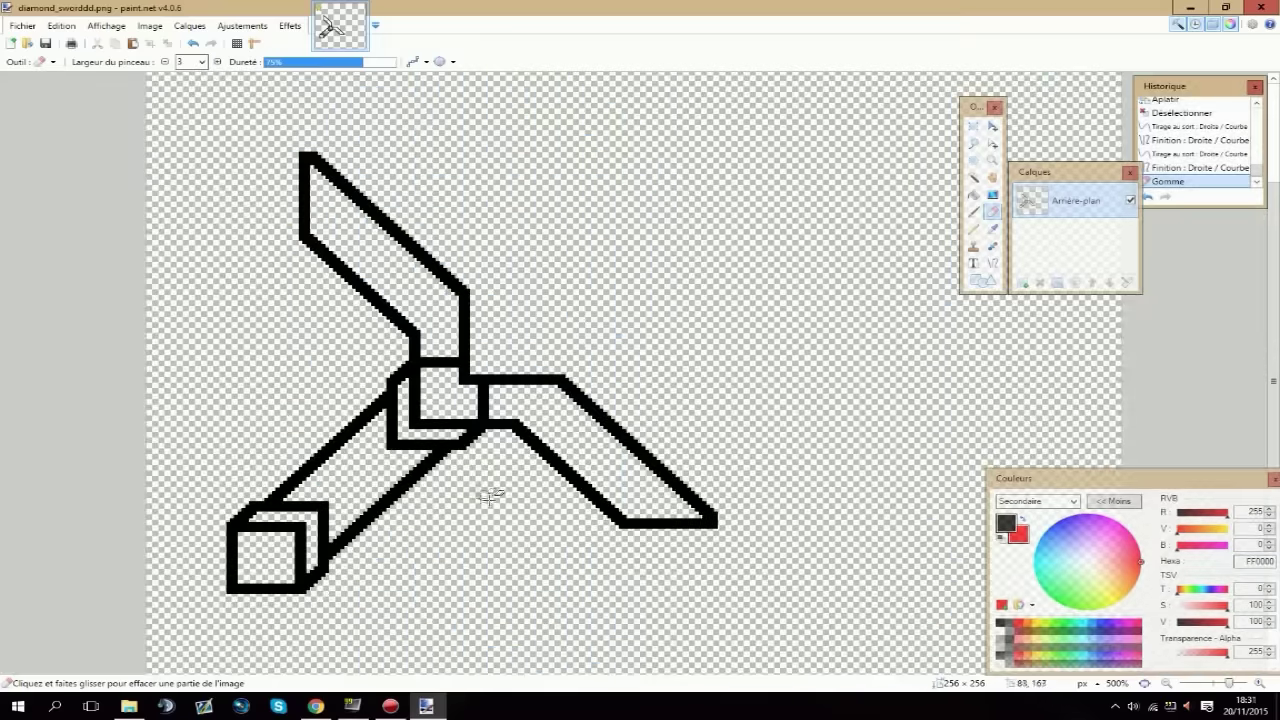
Erase the short diagonal connecting the central square's upper-left corner to the handle collar behind it.
scroll(398, 383, "up", 7, "ctrl")
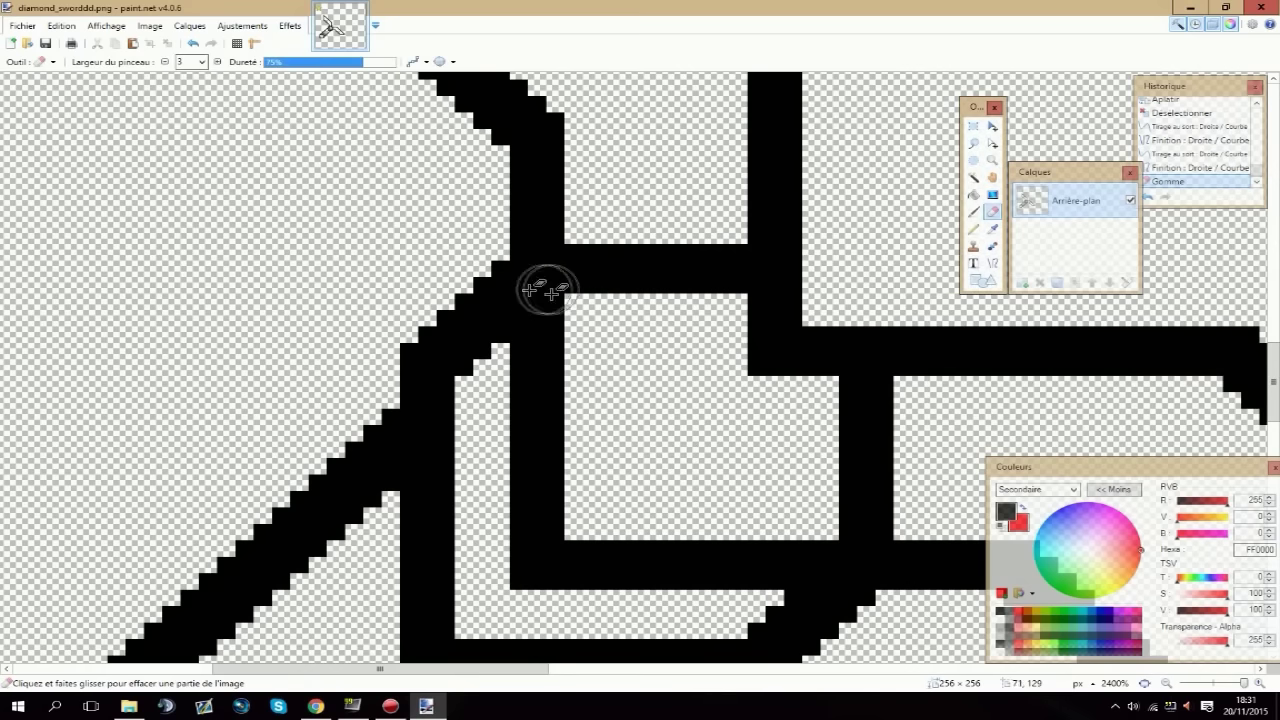
mouse_move(459, 316)
left_mouse_down()
mouse_move(468, 361)
mouse_move(445, 322)
left_mouse_up()
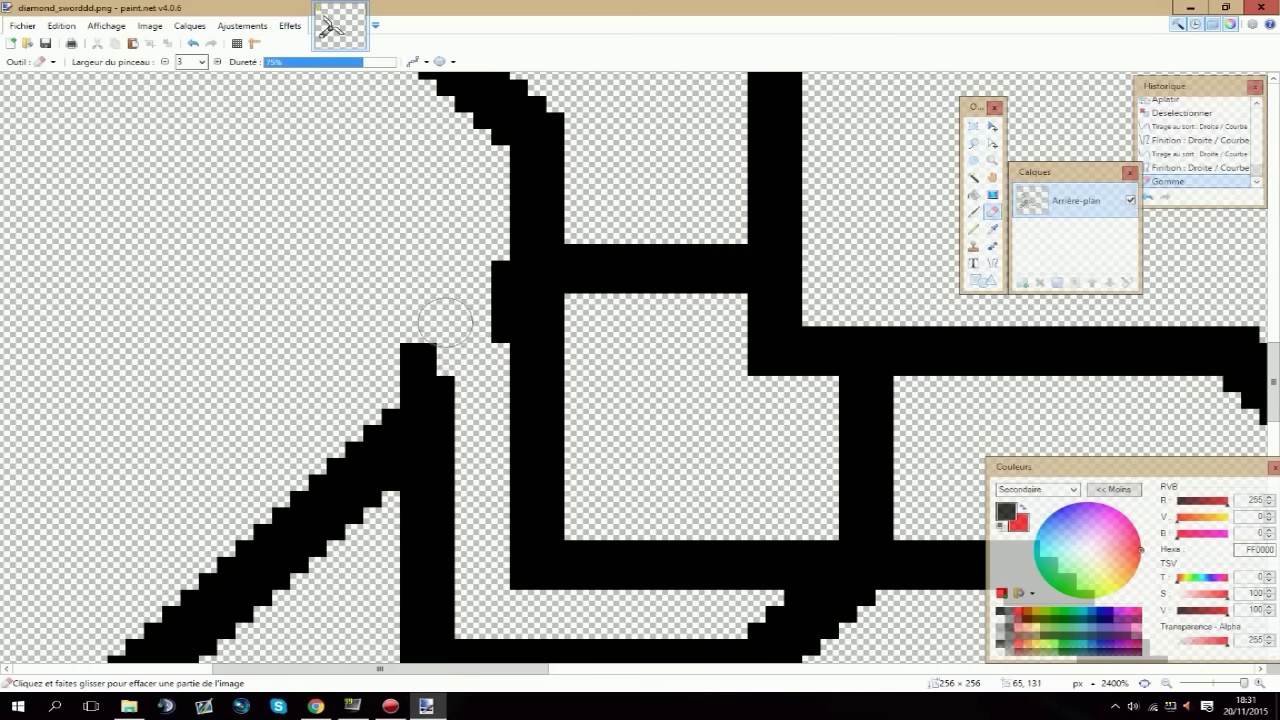
key("ctrl+z")
left_click(164, 62)
left_click_drag(492, 280, 464, 302)
left_click_drag(462, 366, 394, 250)
Draw a 21-pixel vertical line from the collar's upper-left end up to the lower edge of the upper guard arm.
scroll(400, 322, "down", 4, "ctrl")
key("o")
key("ctrl+z")
key("]")
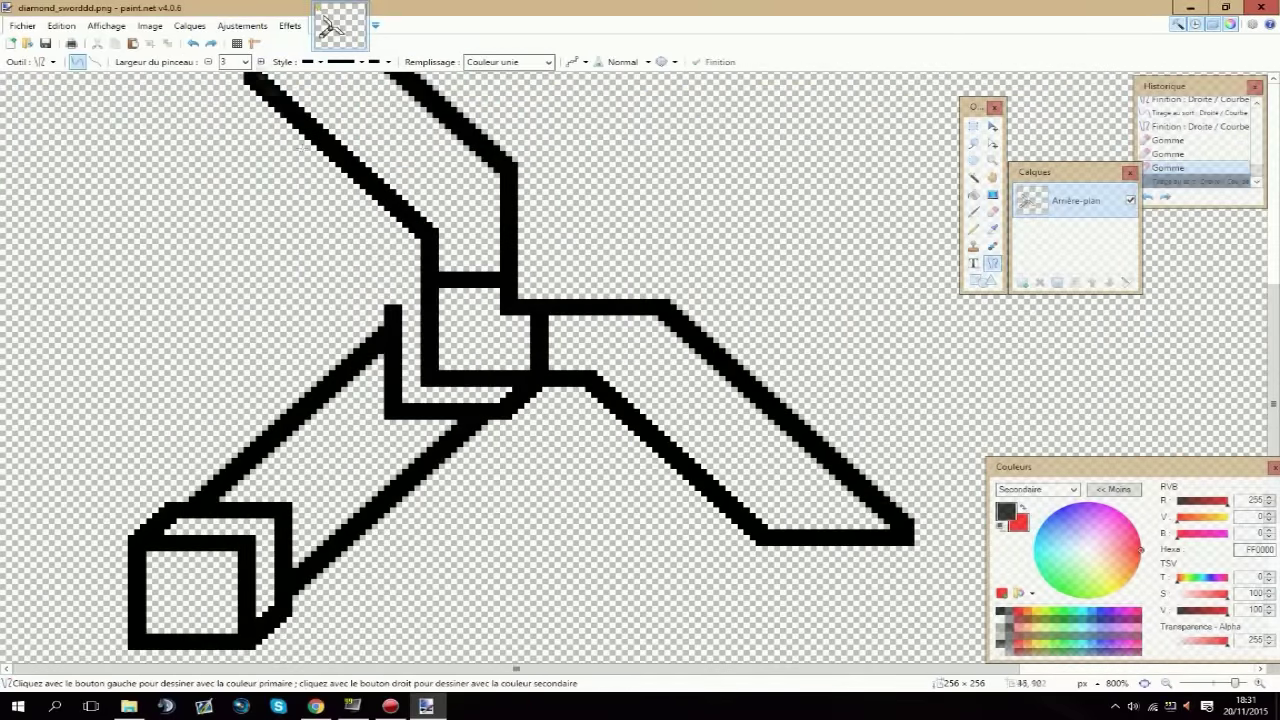
mouse_move(393, 324)
left_mouse_down()
mouse_move(394, 244)
mouse_move(411, 214)
left_mouse_up()
key("ctrl+z")
scroll(412, 215, "down", 3, "ctrl")
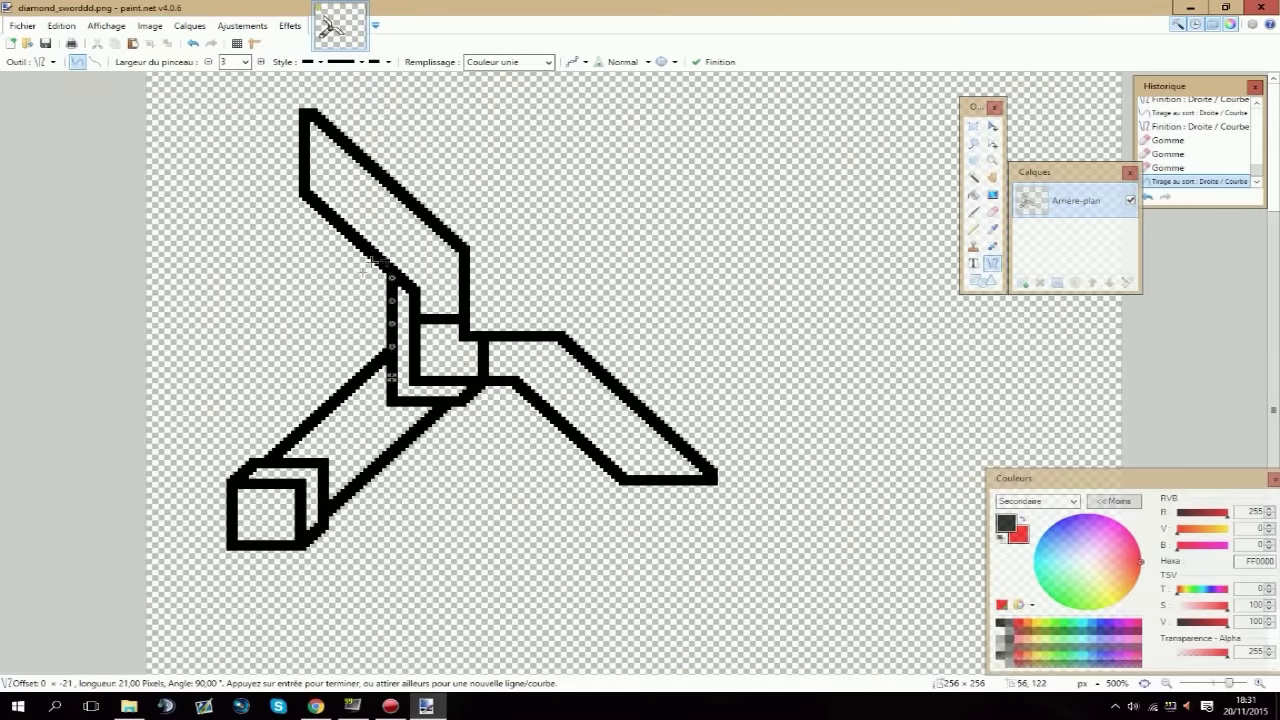
Erase the short diagonal connecting the central square's lower-right corner to the handle collar, using a 2-pixel eraser.
scroll(491, 394, "up", 7, "ctrl")
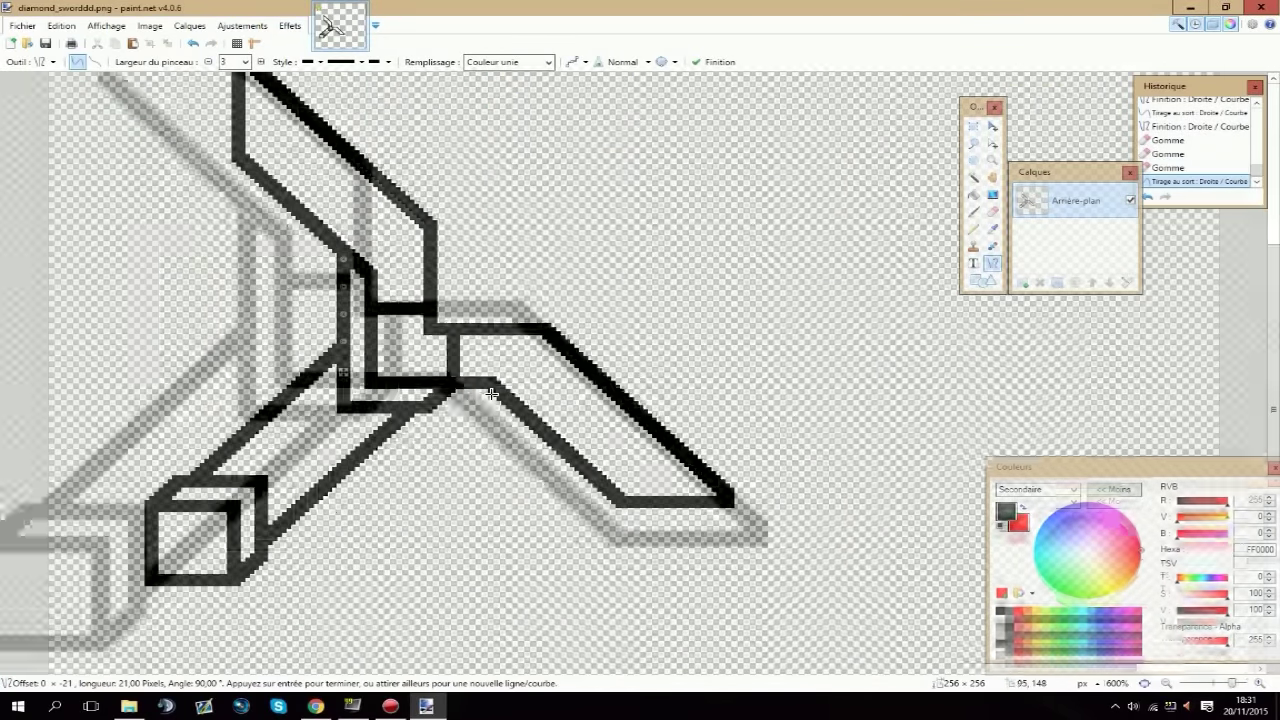
key("space")
left_click_drag(491, 394, 638, 353)
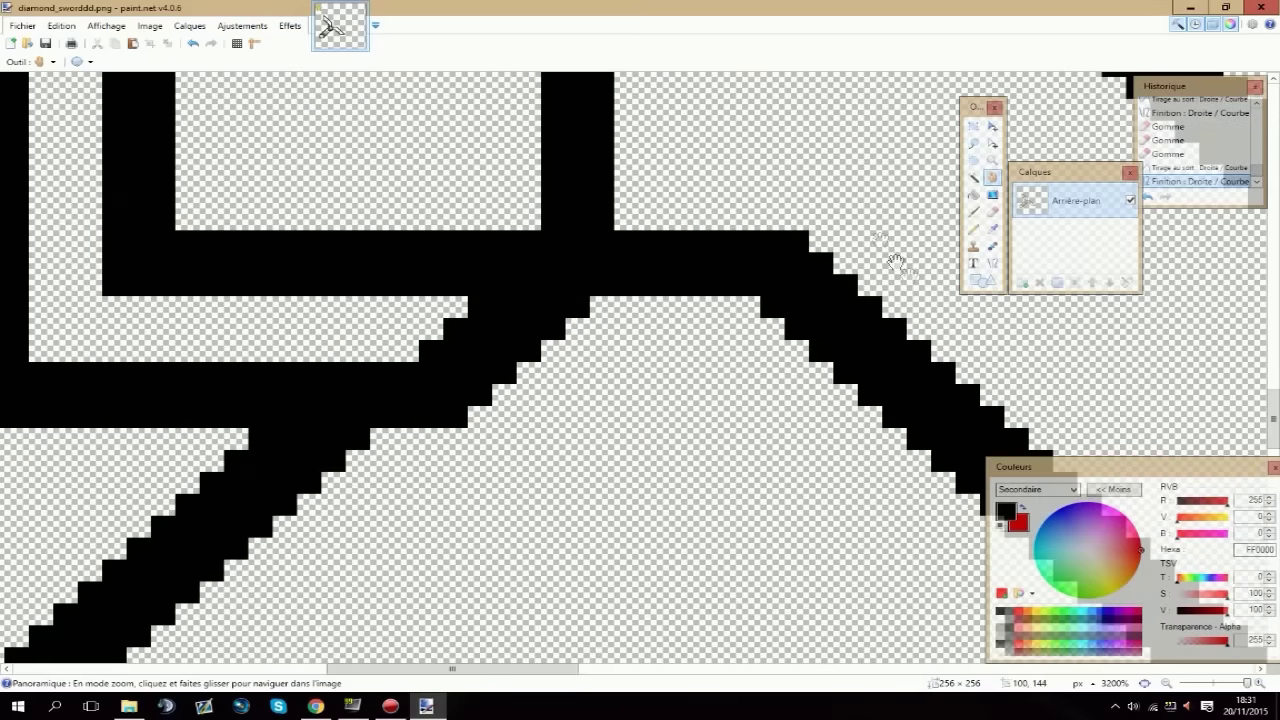
left_click(992, 211)
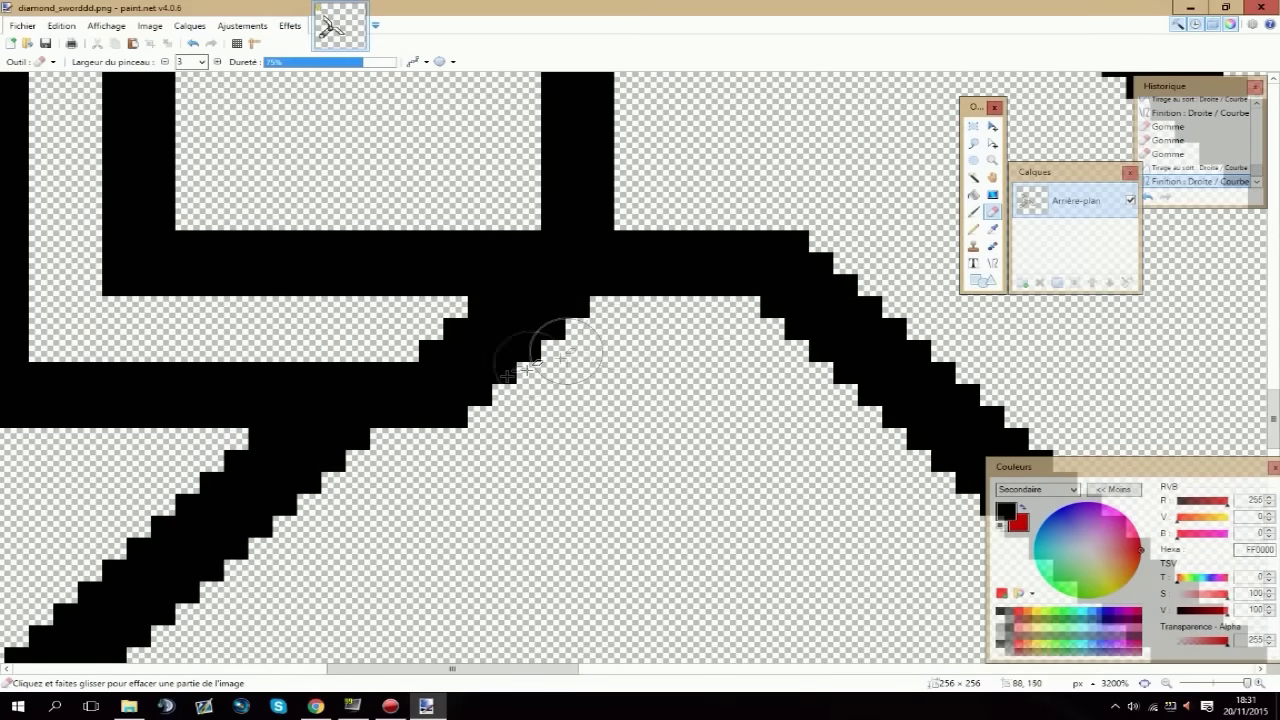
left_click(166, 62)
mouse_move(560, 325)
left_mouse_down()
mouse_move(470, 320)
mouse_move(537, 343)
mouse_move(578, 322)
left_mouse_up()
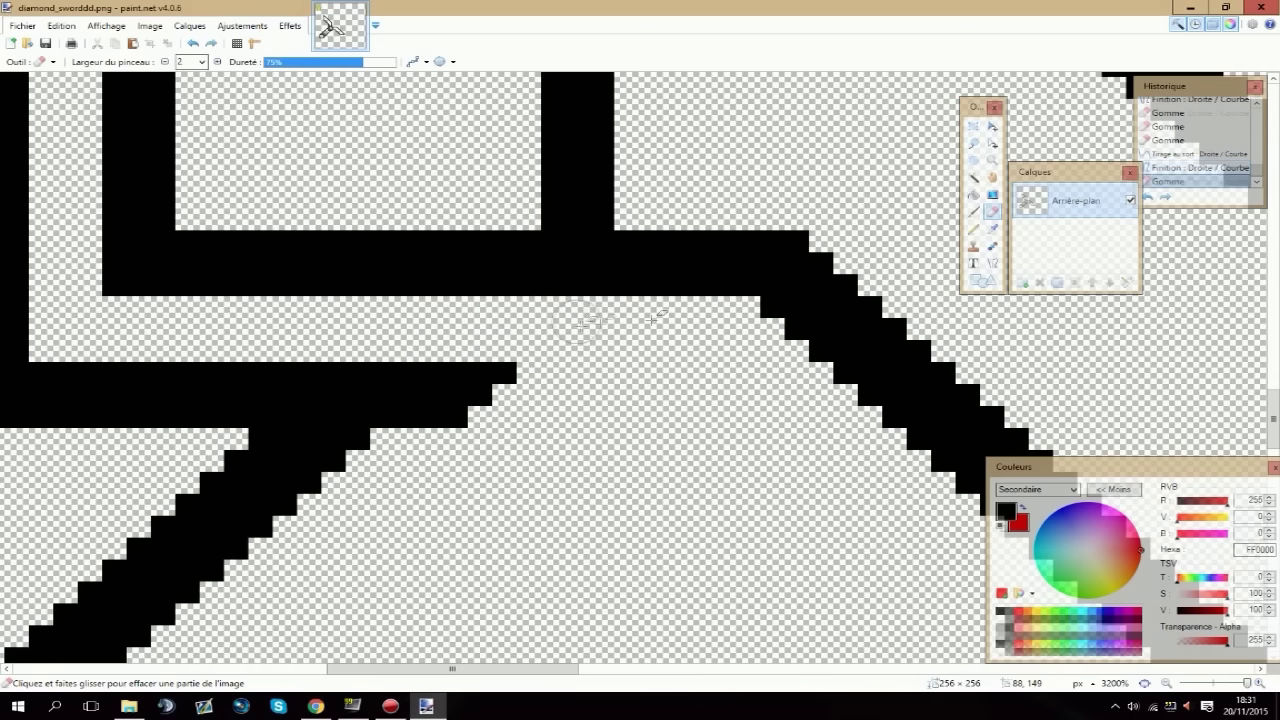
Draw a 20-pixel horizontal line from the collar's lower-right end to the lower edge of the right guard arm.
key("o")
left_click_drag(430, 395, 894, 394)
scroll(894, 394, "down", 7)
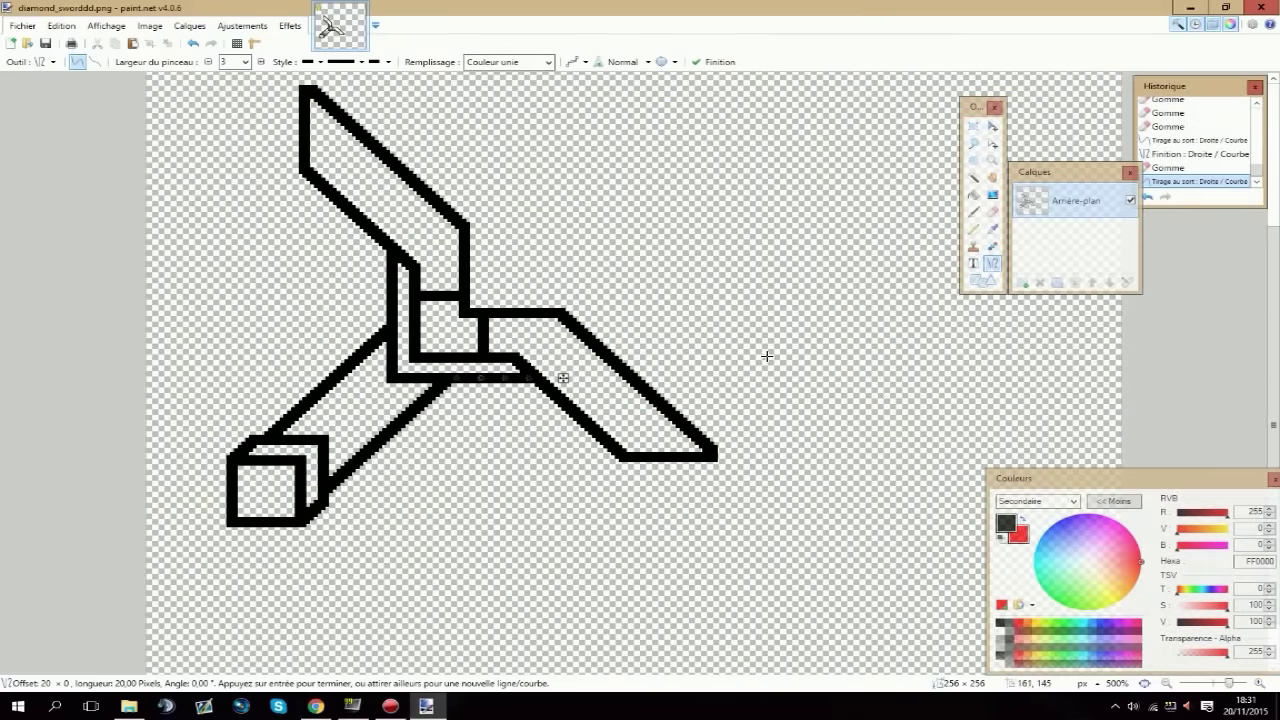
Erase the vertical and horizontal edges that separate the central square from the two guard arms.
scroll(767, 356, "up", 10)
key("h")
mouse_move(580, 320)
left_mouse_down()
mouse_move(890, 623)
mouse_move(854, 521)
left_mouse_up()
left_click(992, 211)
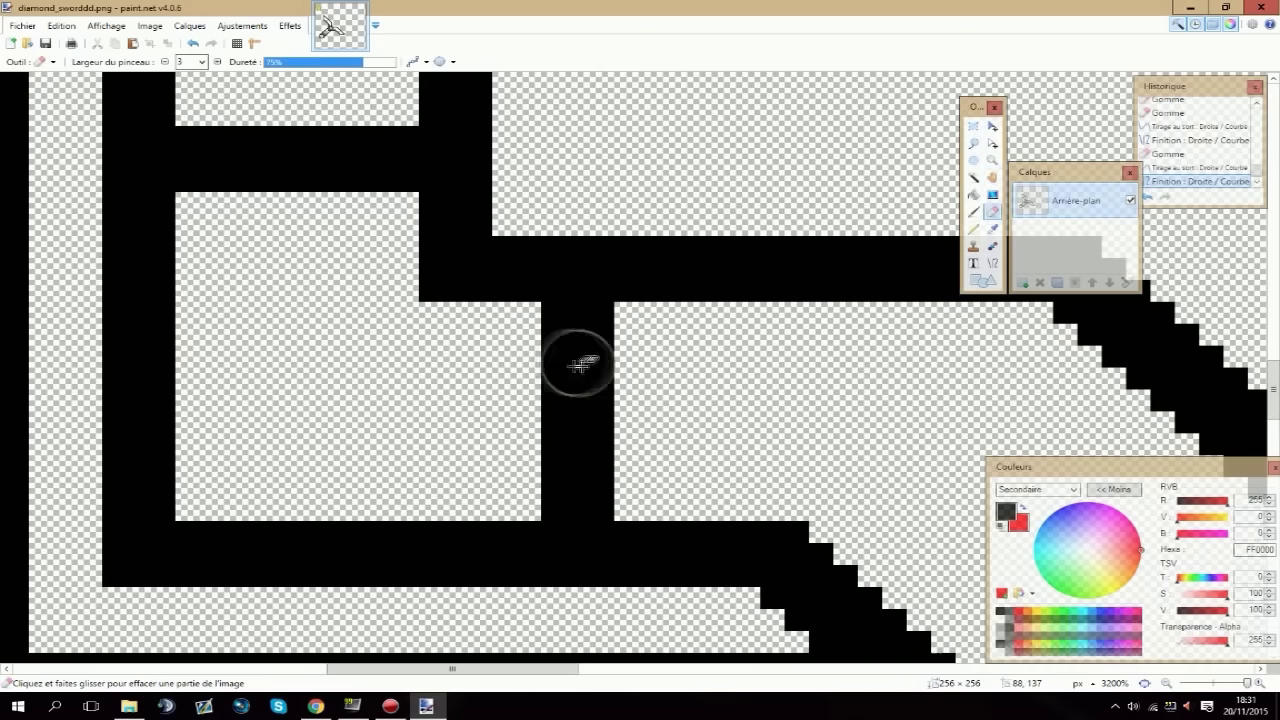
left_click_drag(578, 364, 578, 515)
left_click_drag(200, 158, 410, 158)
scroll(186, 166, "down", 10)
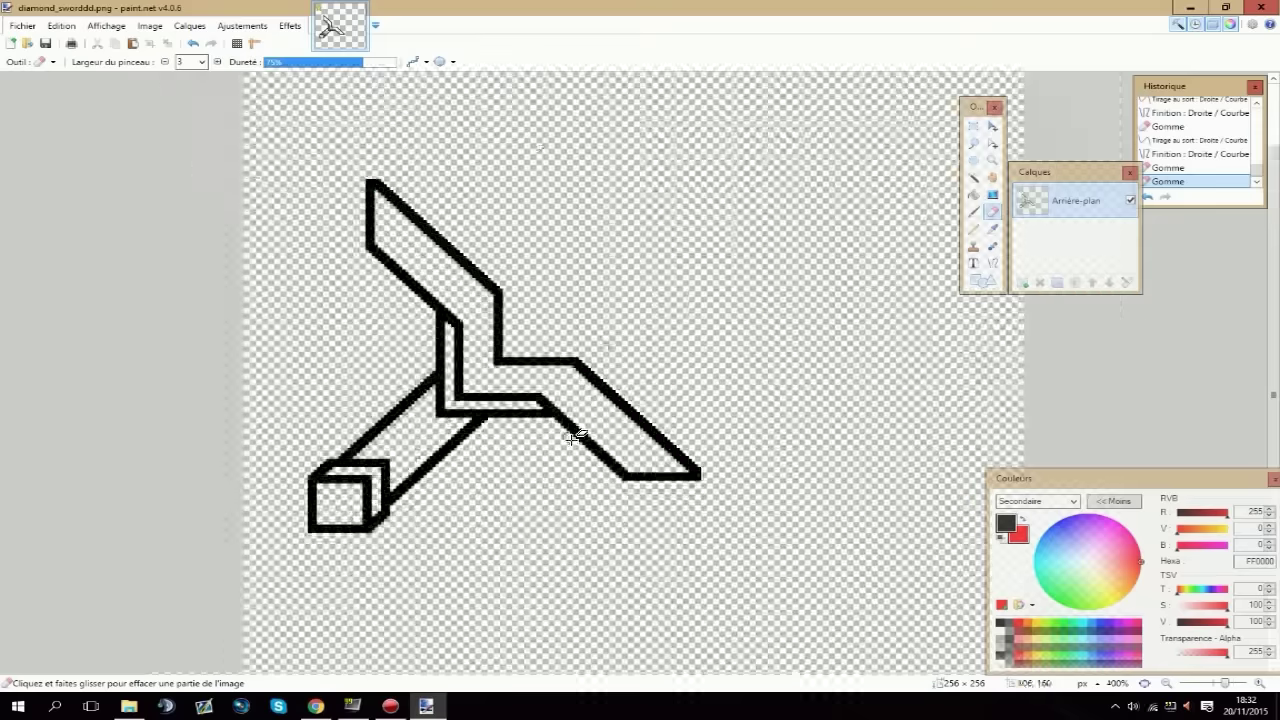
Erase the end of the collar's lower edge where it meets the right guard arm, cleaning the arm's stair-stepped edge.
scroll(574, 437, "up", 10)
key("h")
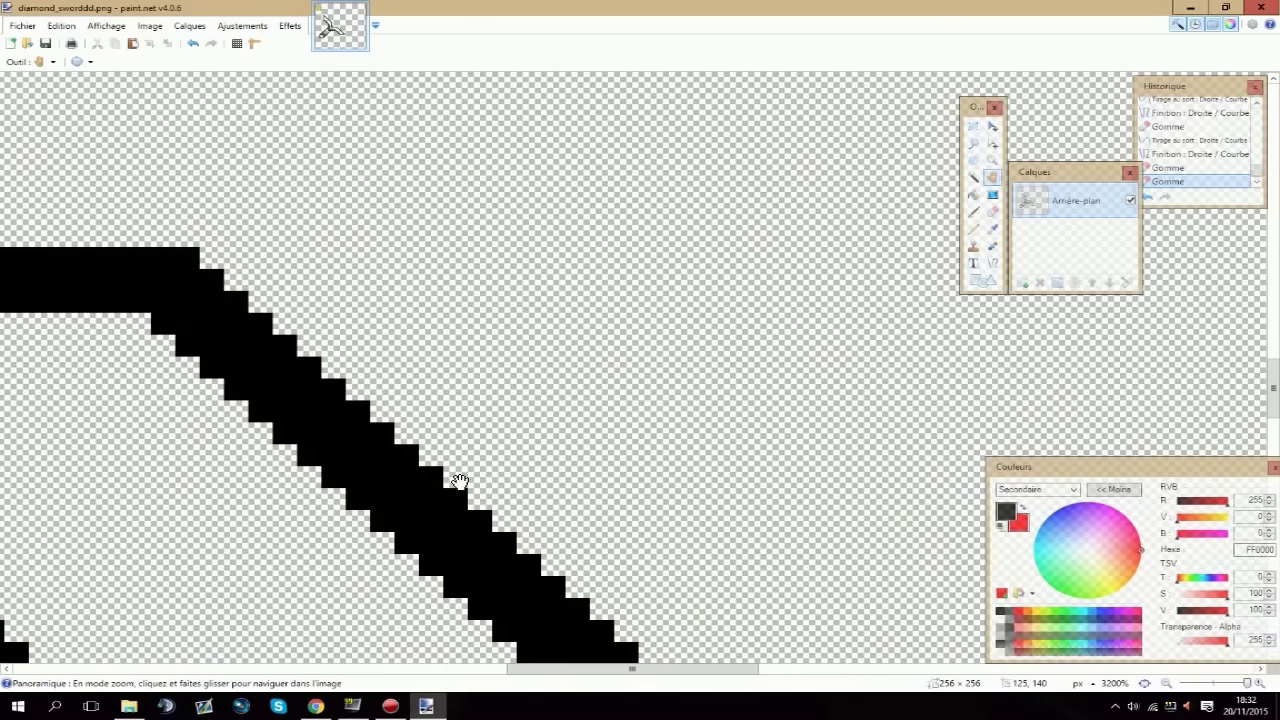
mouse_move(200, 655)
left_mouse_down()
mouse_move(591, 369)
mouse_move(860, 262)
left_mouse_up()
left_click(993, 212)
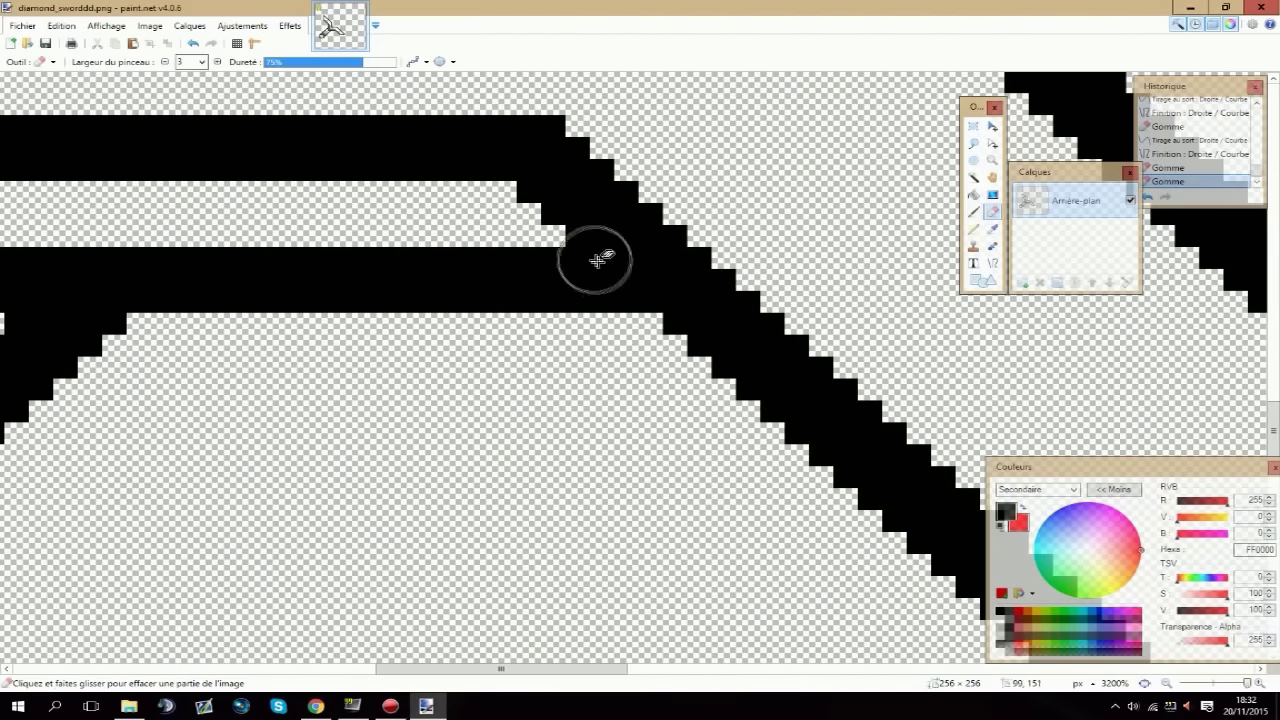
mouse_move(597, 260)
left_mouse_down()
mouse_move(486, 274)
mouse_move(531, 277)
mouse_move(572, 304)
left_mouse_up()
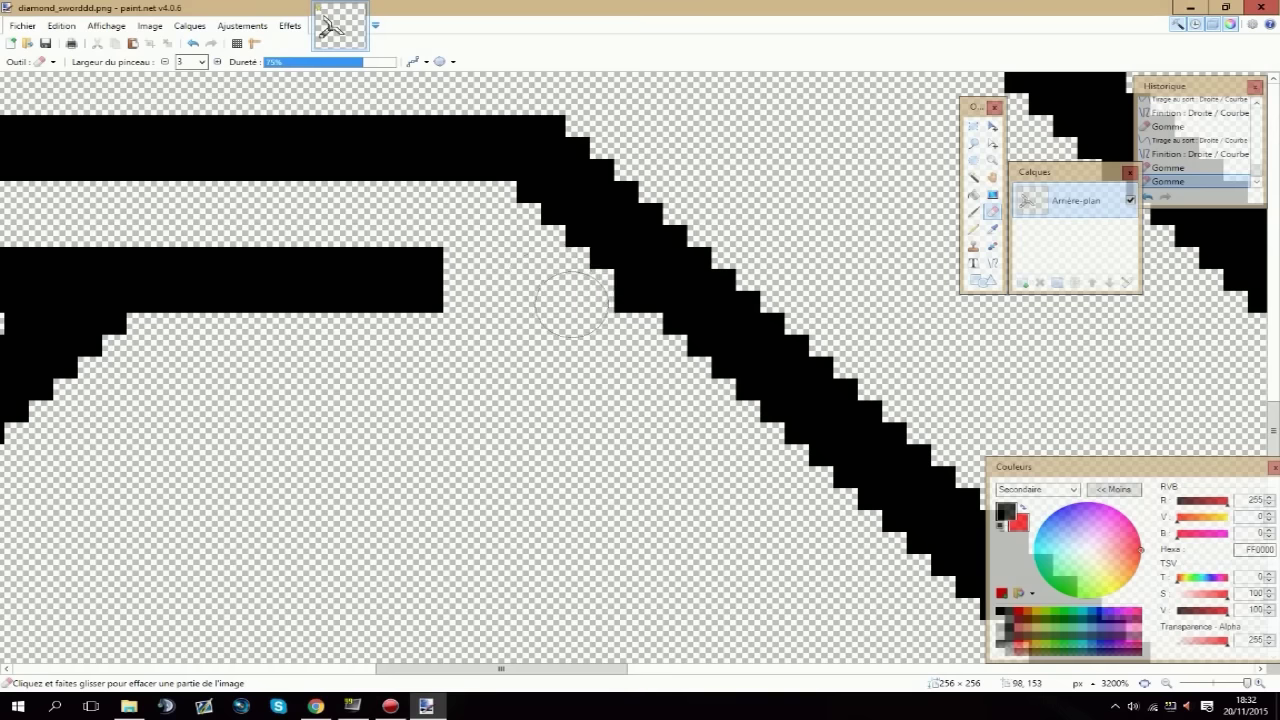
left_click(617, 325)
key("ctrl+z")
left_click(617, 323)
key("ctrl+z")
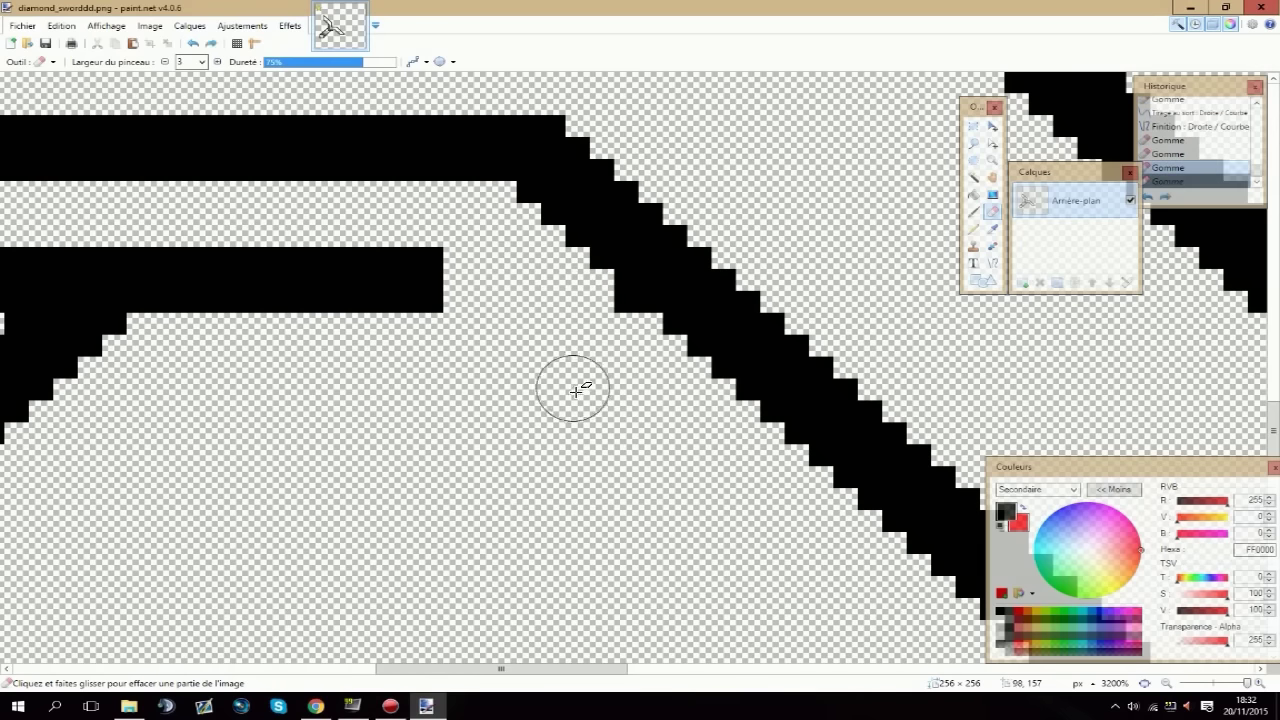
left_click(577, 331)
left_click(606, 359)
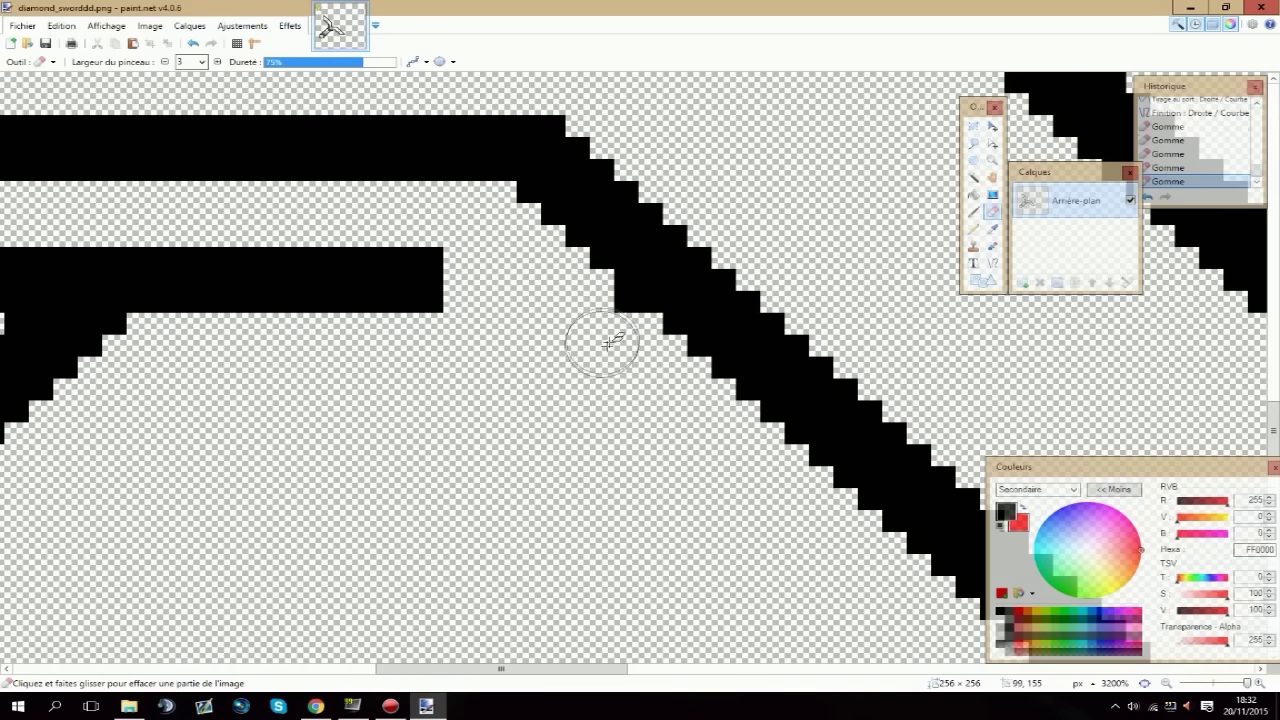
left_click(616, 334)
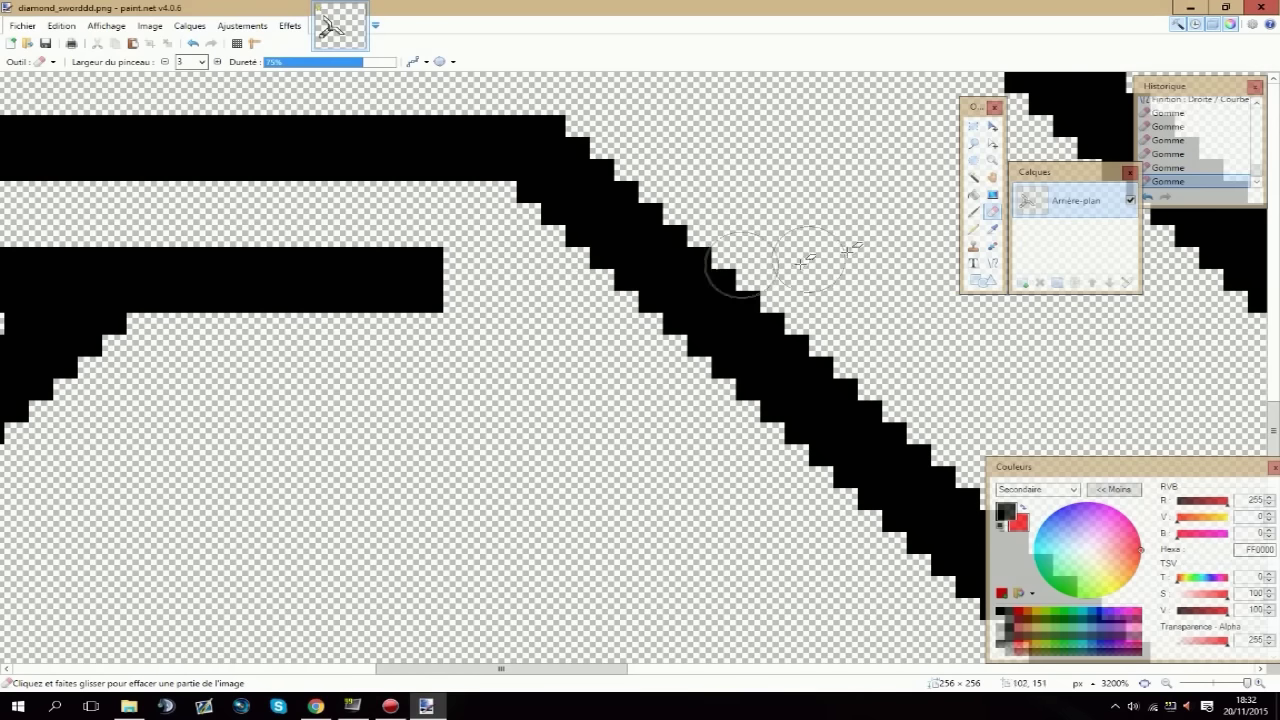
Try joining the shortened collar edge to the right guard arm with a 26-pixel line at -30°.
left_click(993, 263)
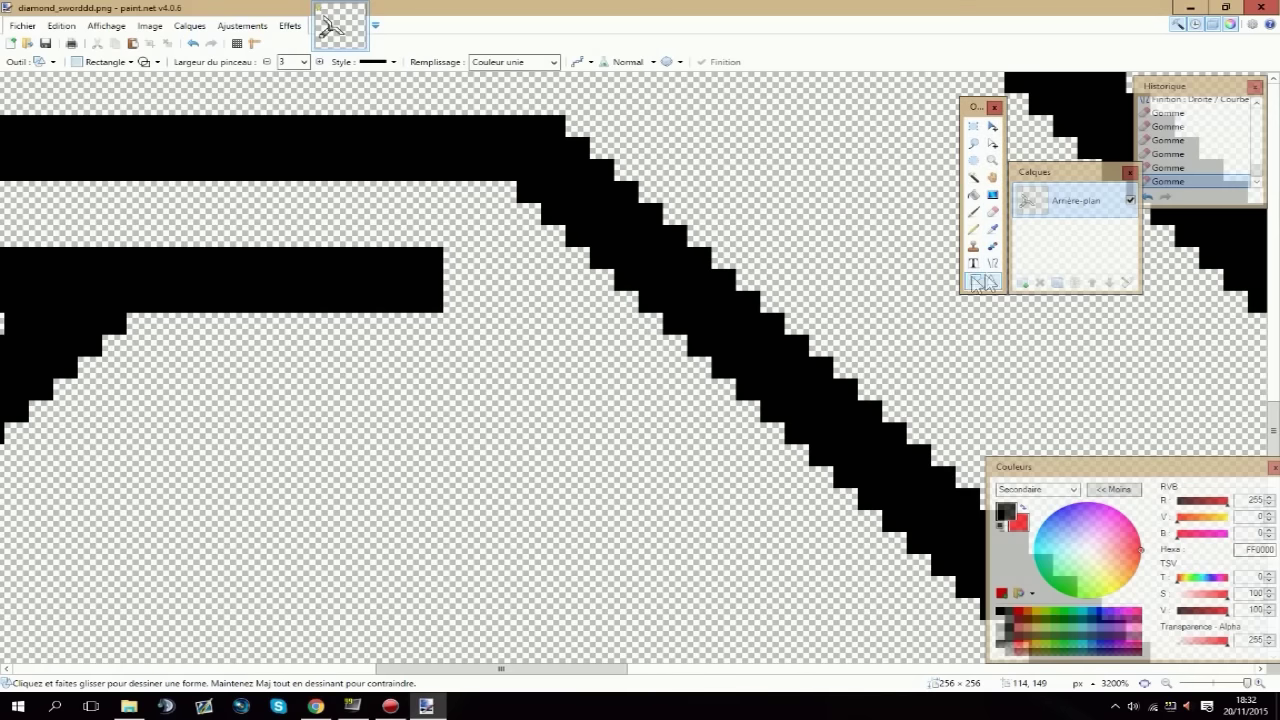
left_click_drag(430, 288, 832, 572)
key("ctrl+z")
left_click_drag(410, 312, 920, 545)
key("ctrl+minus")
key("ctrl+minus")
key("ctrl+minus")
key("ctrl+minus")
key("ctrl+minus")
key("ctrl+minus")
key("ctrl+minus")
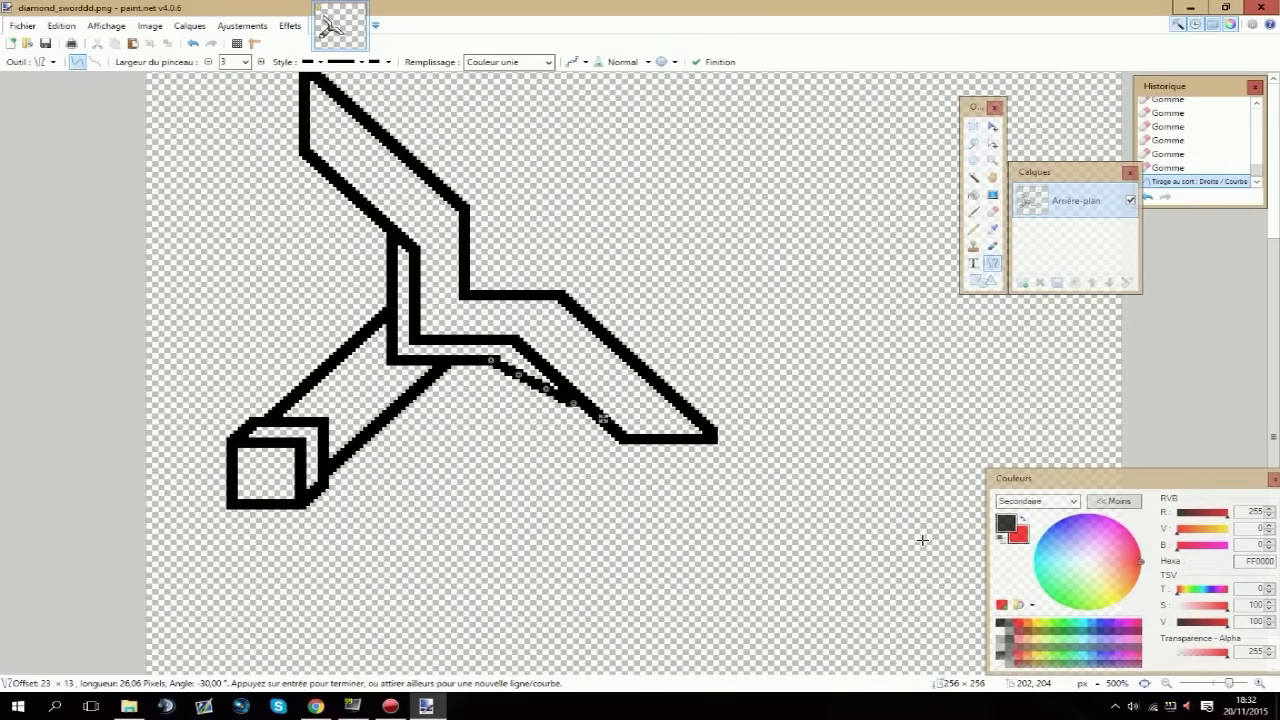
key("ctrl+z")
left_click_drag(502, 377, 603, 436)
key("ctrl+z")
key("ctrl+z")
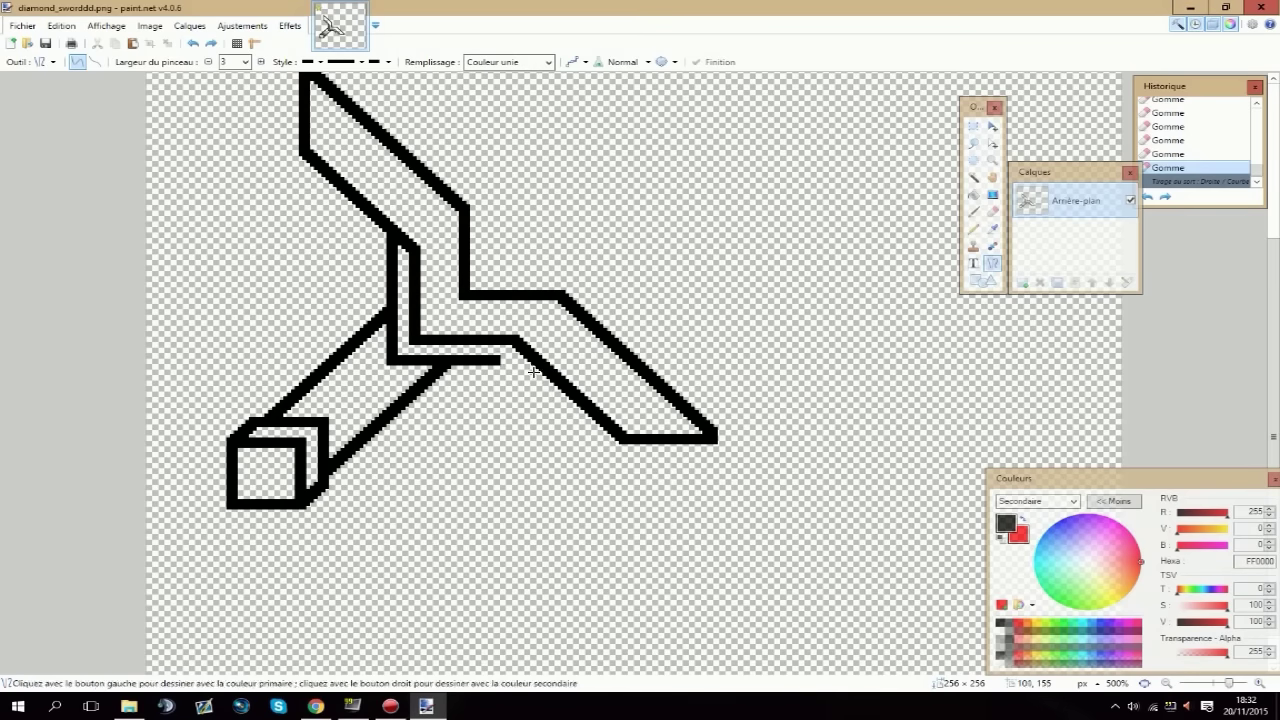
left_click_drag(501, 349, 543, 424)
key("ctrl+z")
Try a 14 × 14 pixel diagonal at -45° from the collar's lower edge, closed to the right arm by a 10-pixel horizontal line.
left_click_drag(482, 347, 531, 391)
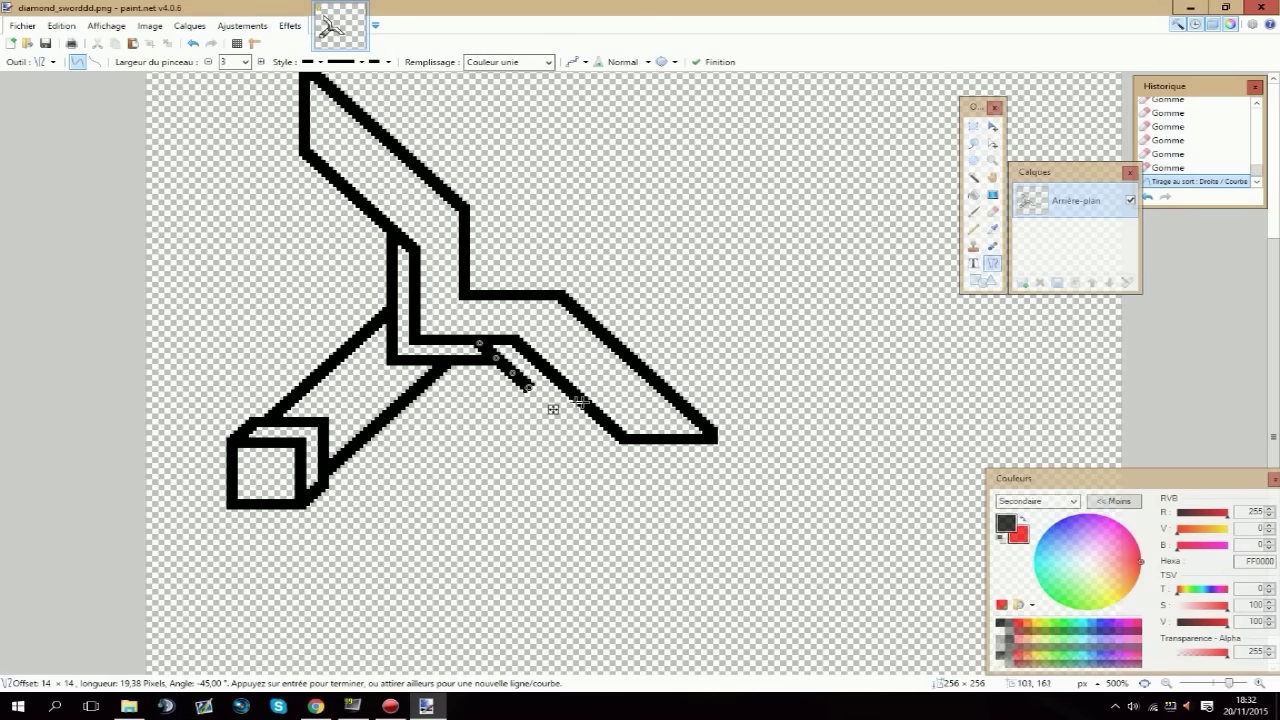
key("Return")
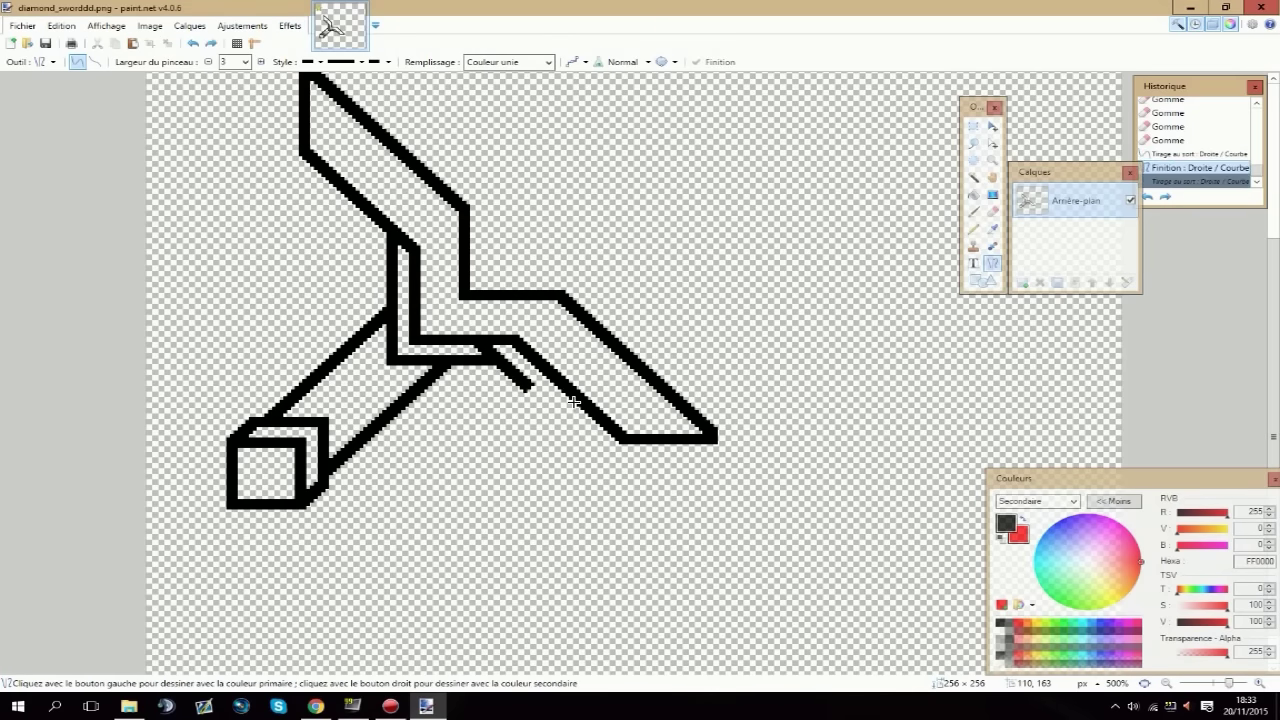
left_click_drag(576, 401, 526, 388)
key("z")
key("ctrl+z")
key("ctrl+z")
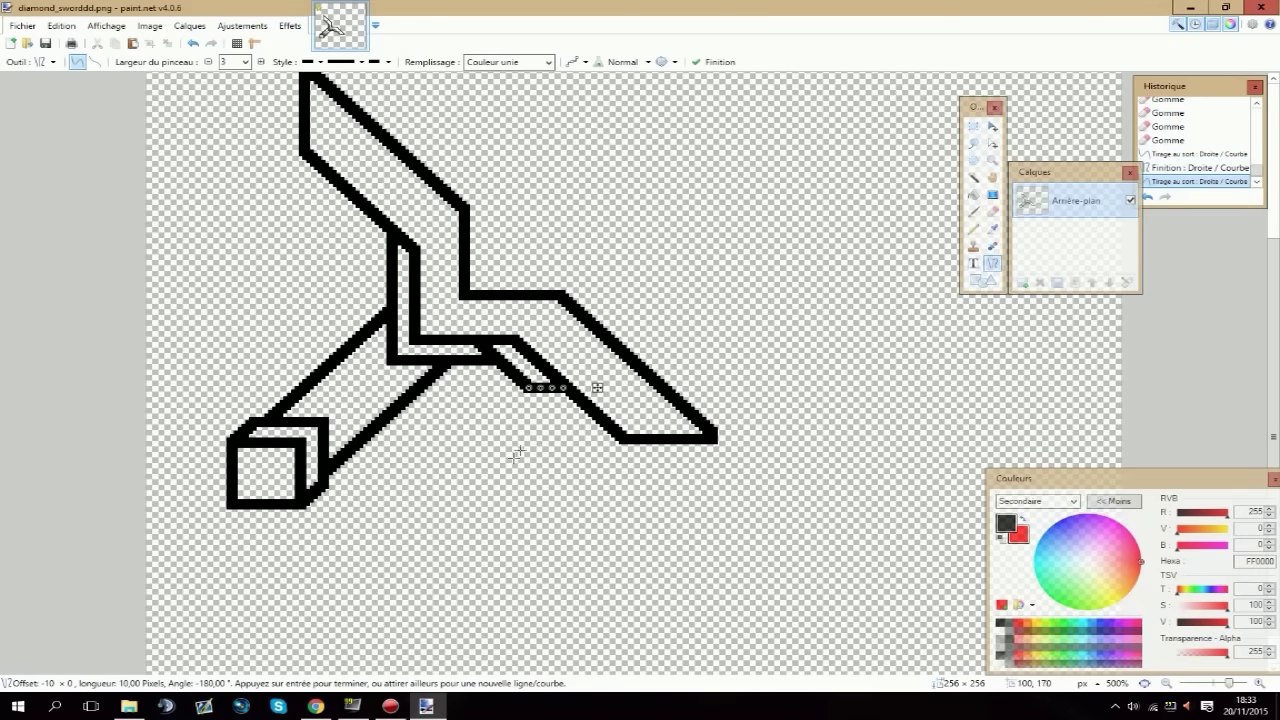
key("Return")
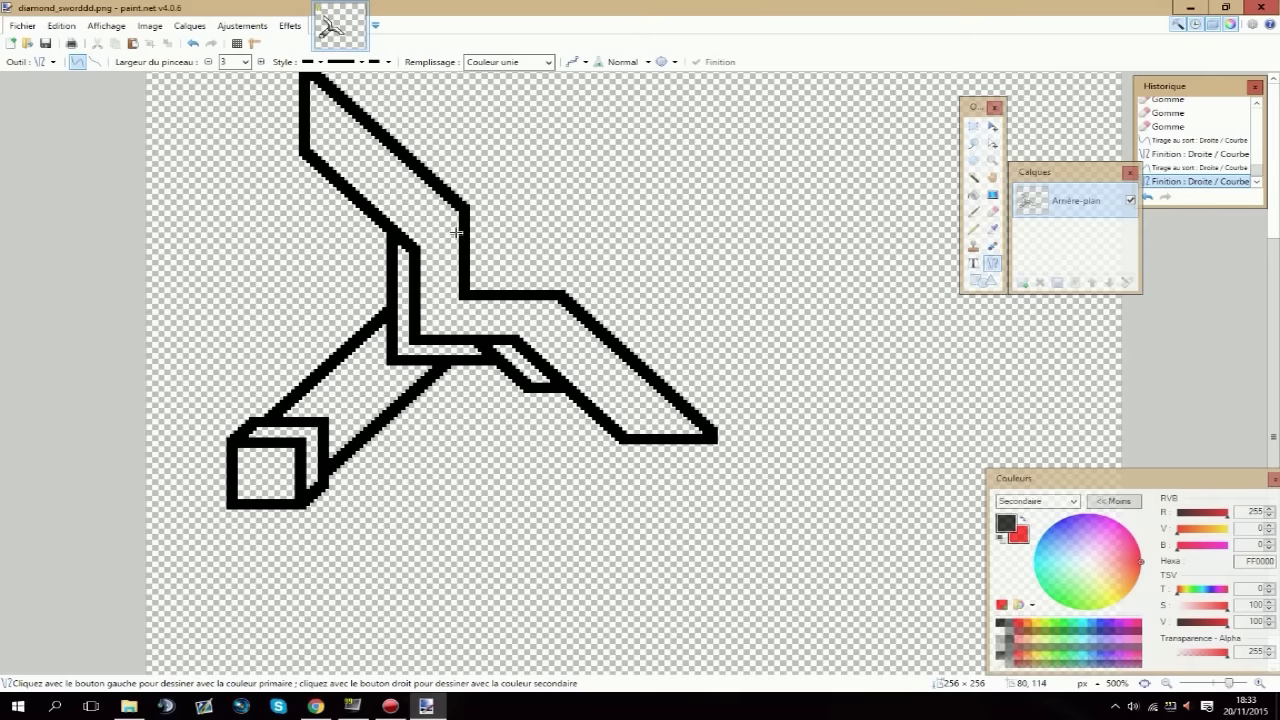
Undo the diagonal and the short horizontal line drawn beneath the right guard arm.
key("ctrl+z")
key("ctrl+z")
key("ctrl+z")
key("ctrl+z")
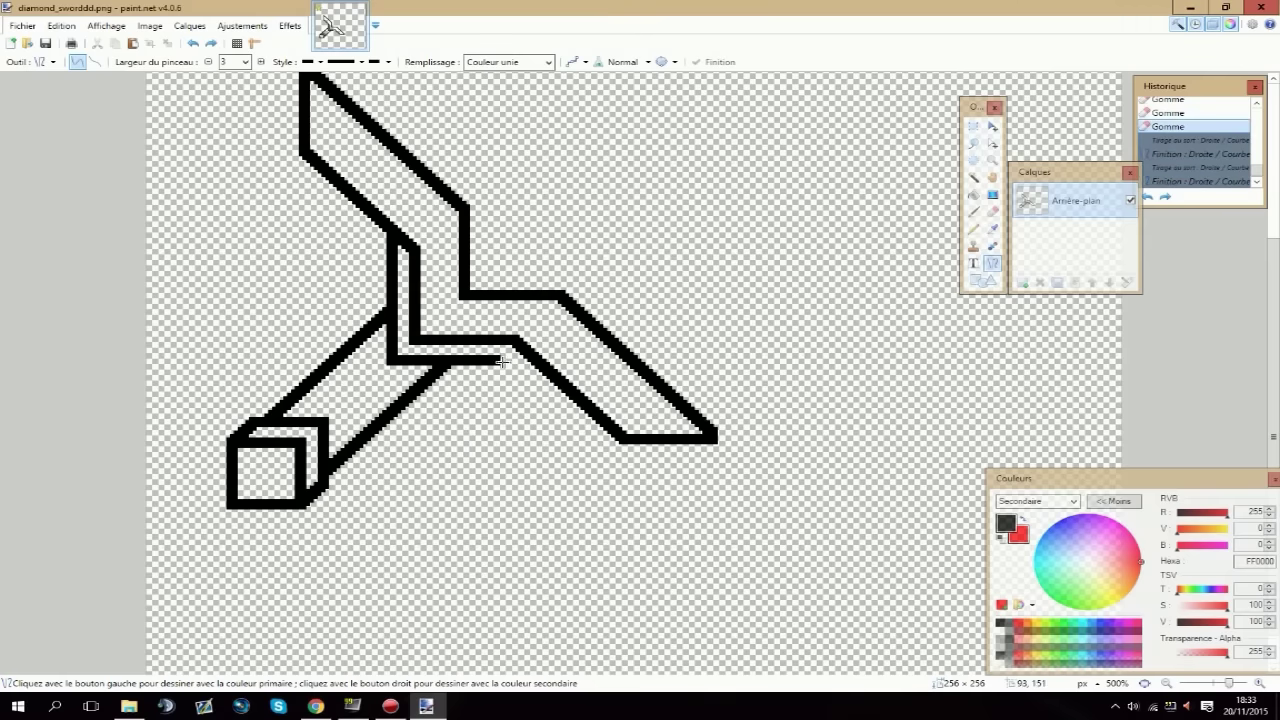
Extend the collar's lower edge to the right guard arm with a 14-pixel horizontal line.
mouse_move(476, 353)
left_mouse_down()
mouse_move(556, 373)
mouse_move(530, 358)
left_mouse_up()
key("ctrl+z")
key("ctrl+z")
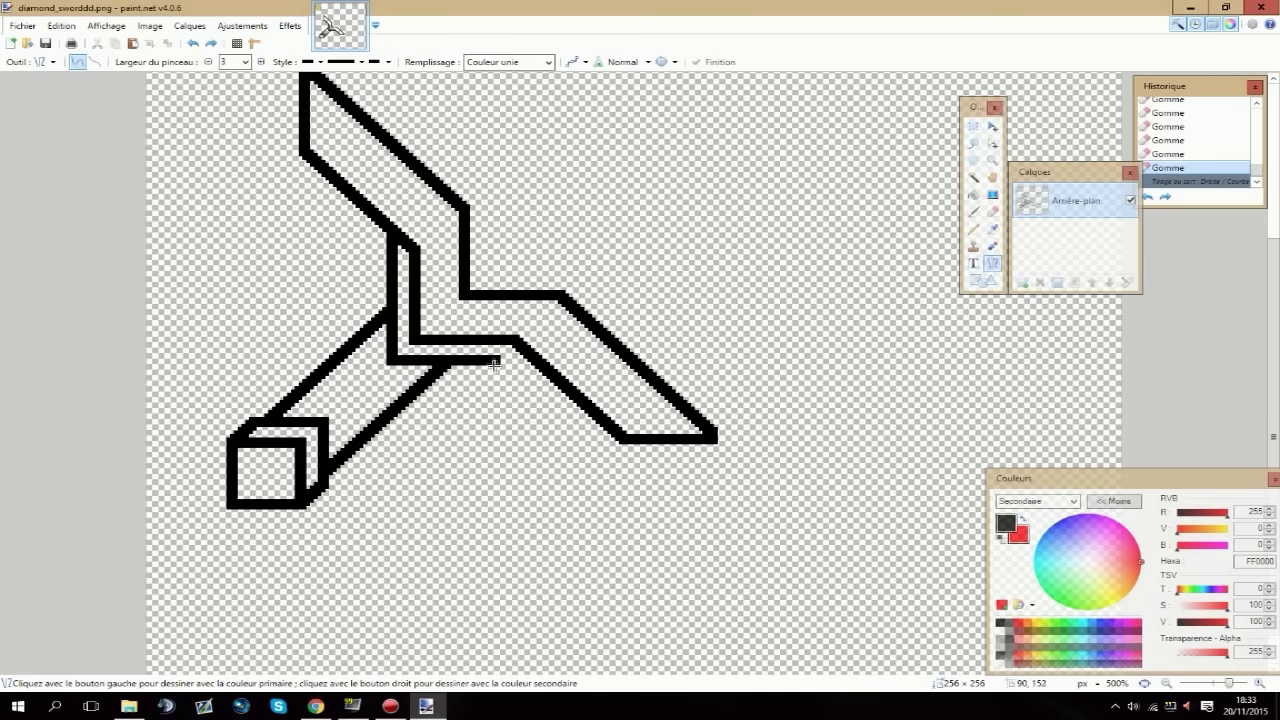
key("z")
key("o")
key("ctrl+z")
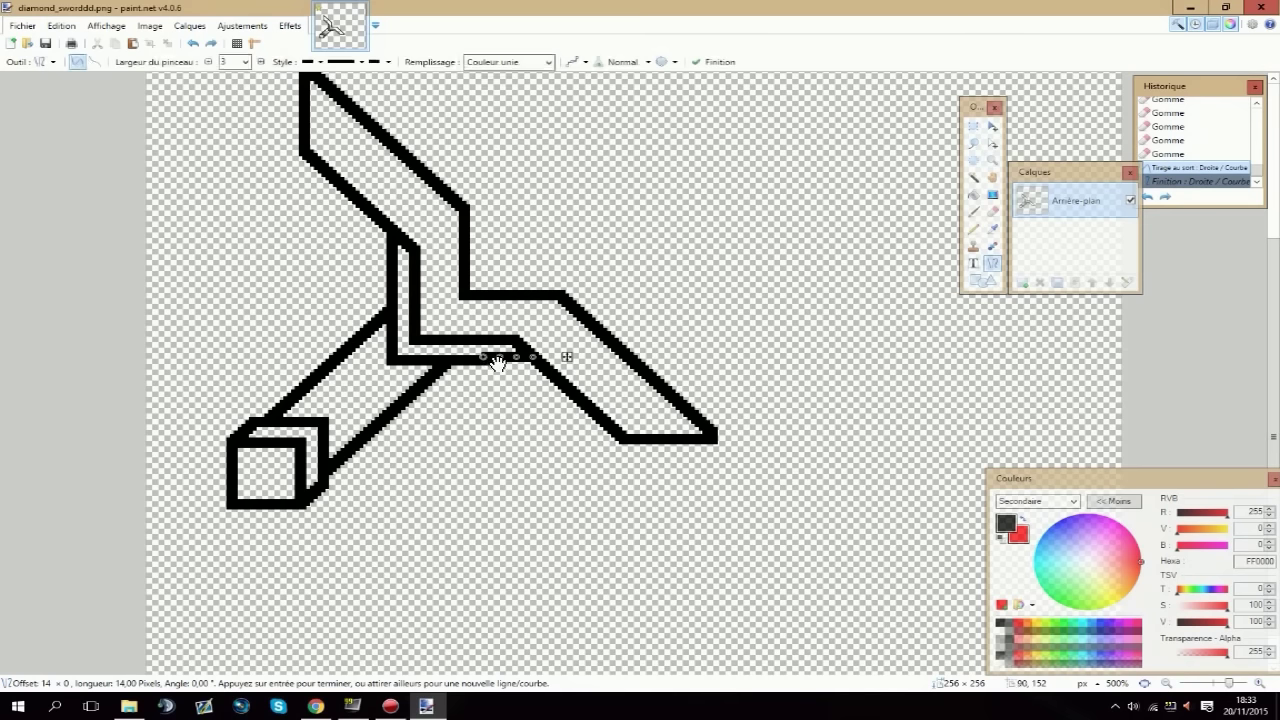
key("ctrl+z")
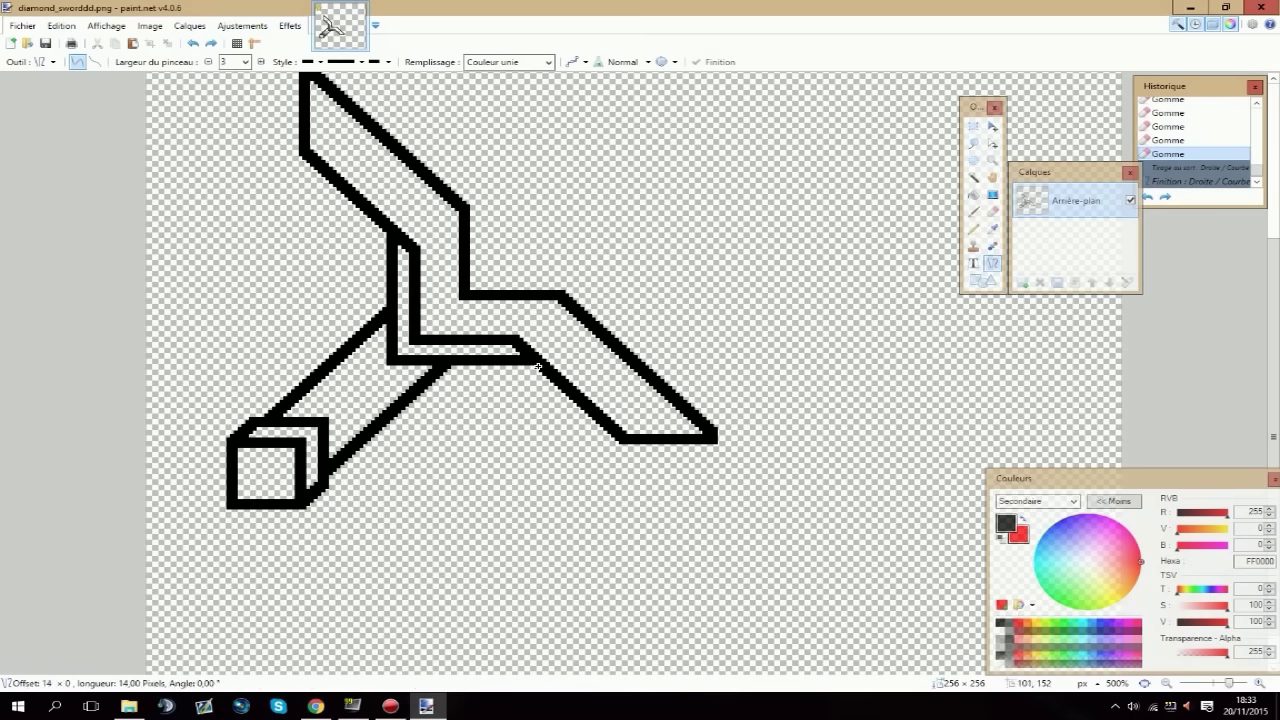
left_click_drag(538, 366, 534, 361)
key("Return")
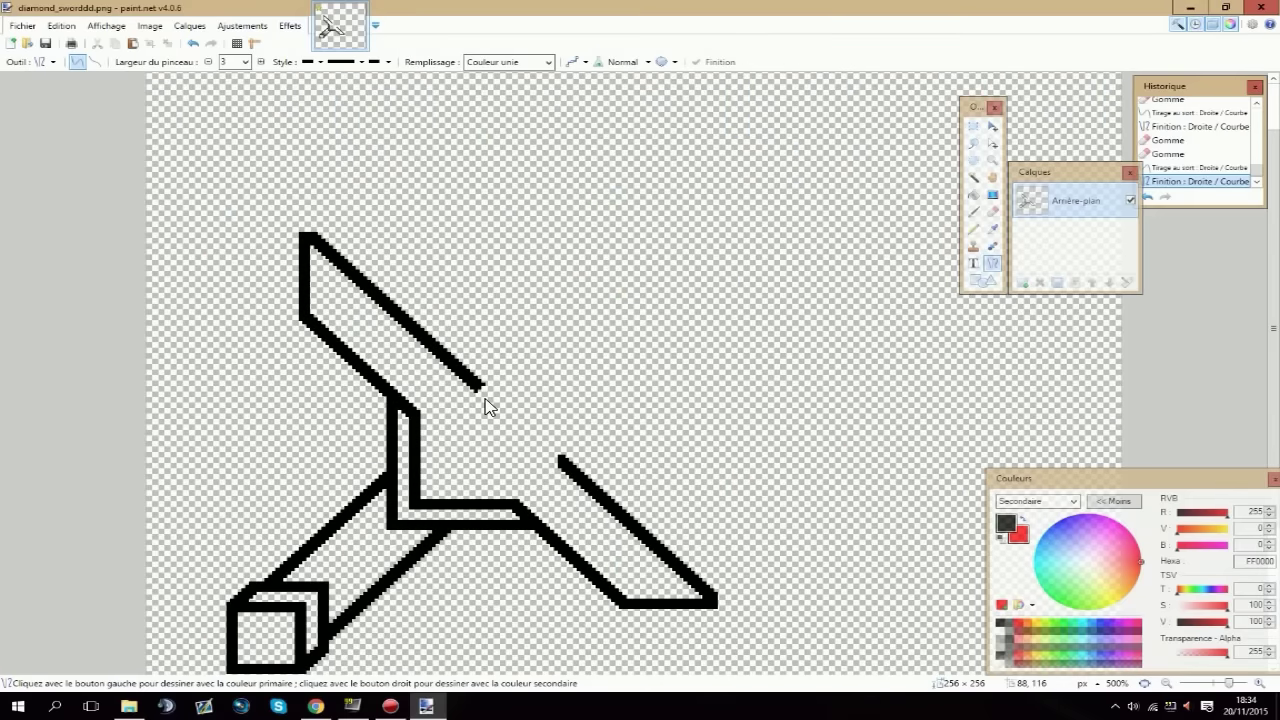
Draw a 16-pixel vertical line downward from the lower end of the upper guard arm's outer edge.
left_click_drag(483, 390, 481, 440)
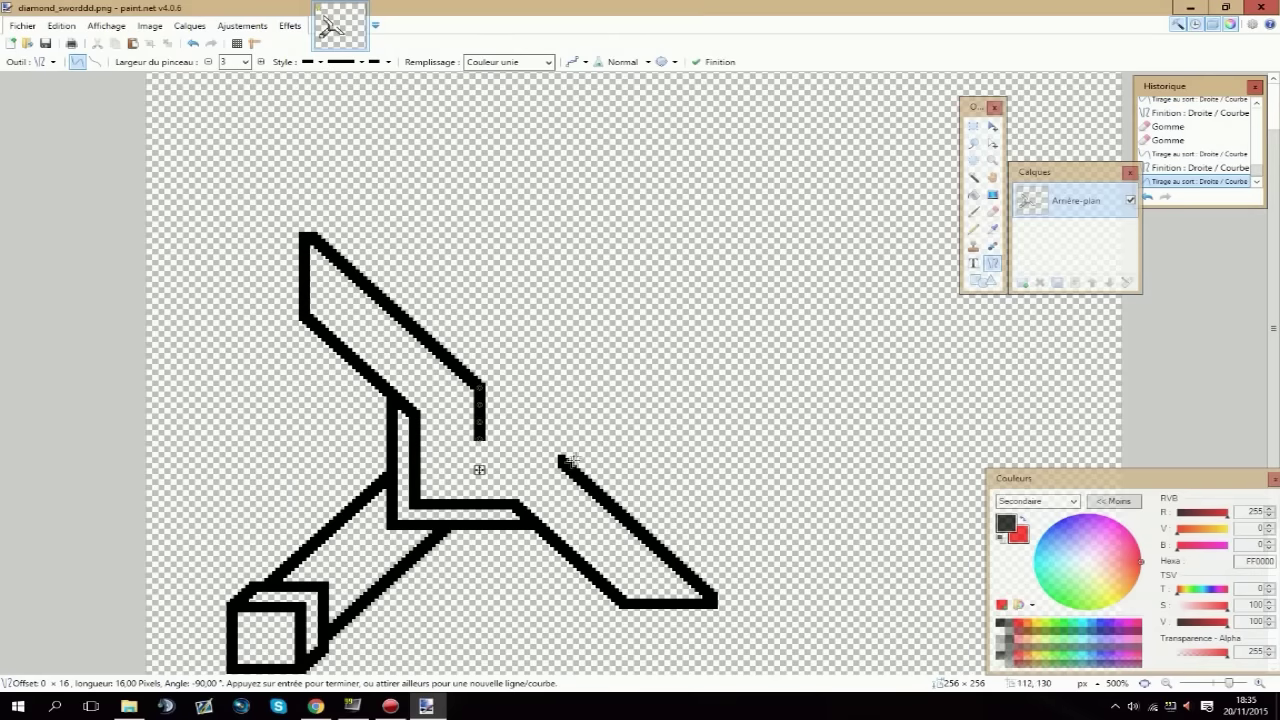
Select the black outline with the Magic Wand and paste a copy of it onto a new layer.
left_click(973, 177)
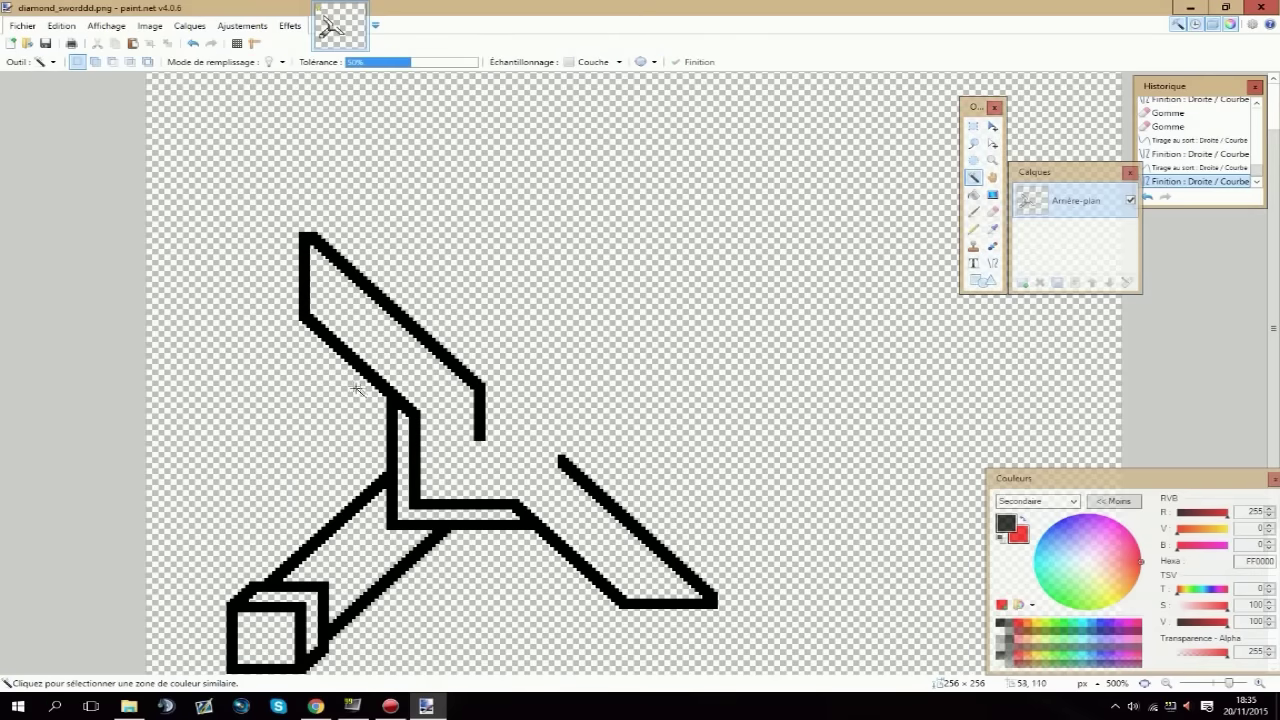
left_click(397, 395)
key("ctrl+shift+n")
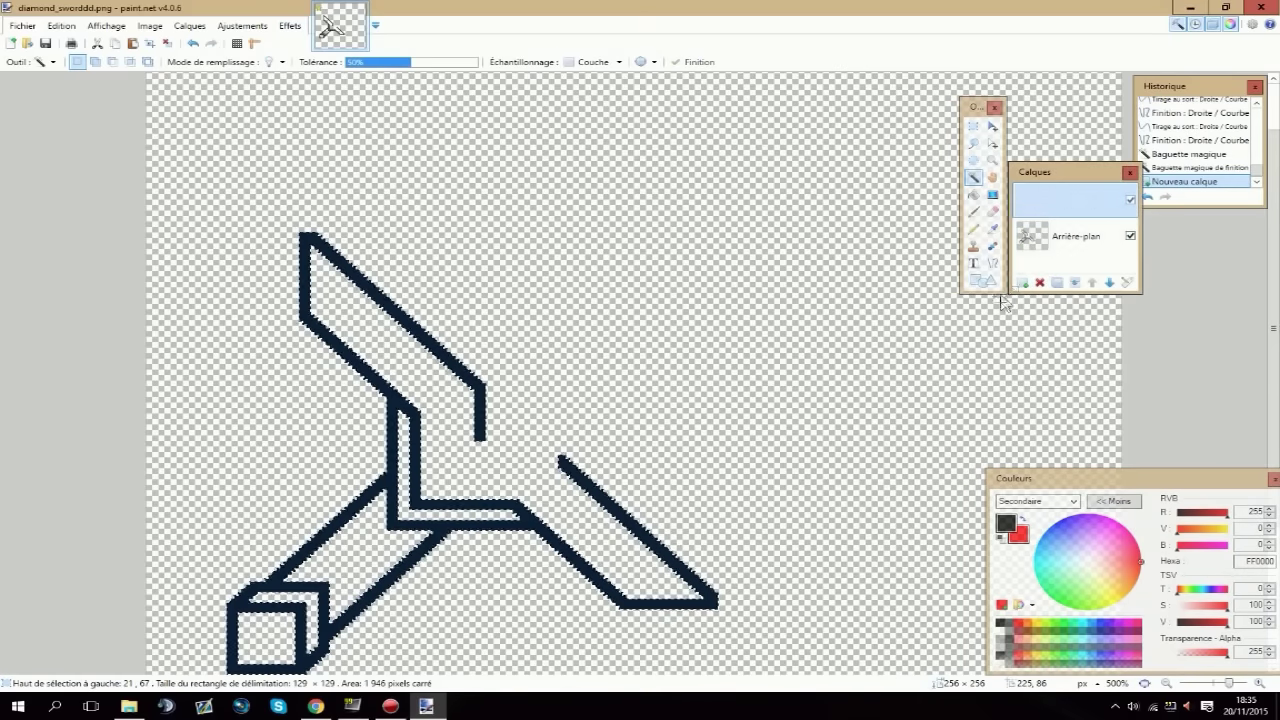
key("ctrl+v")
Flip the new layer horizontally, rotate its content -90° and align it over the original outline, leaving nothing selected.
left_click(189, 25)
left_click(237, 123)
key("ctrl+a")
left_click_drag(837, 499, 430, 498)
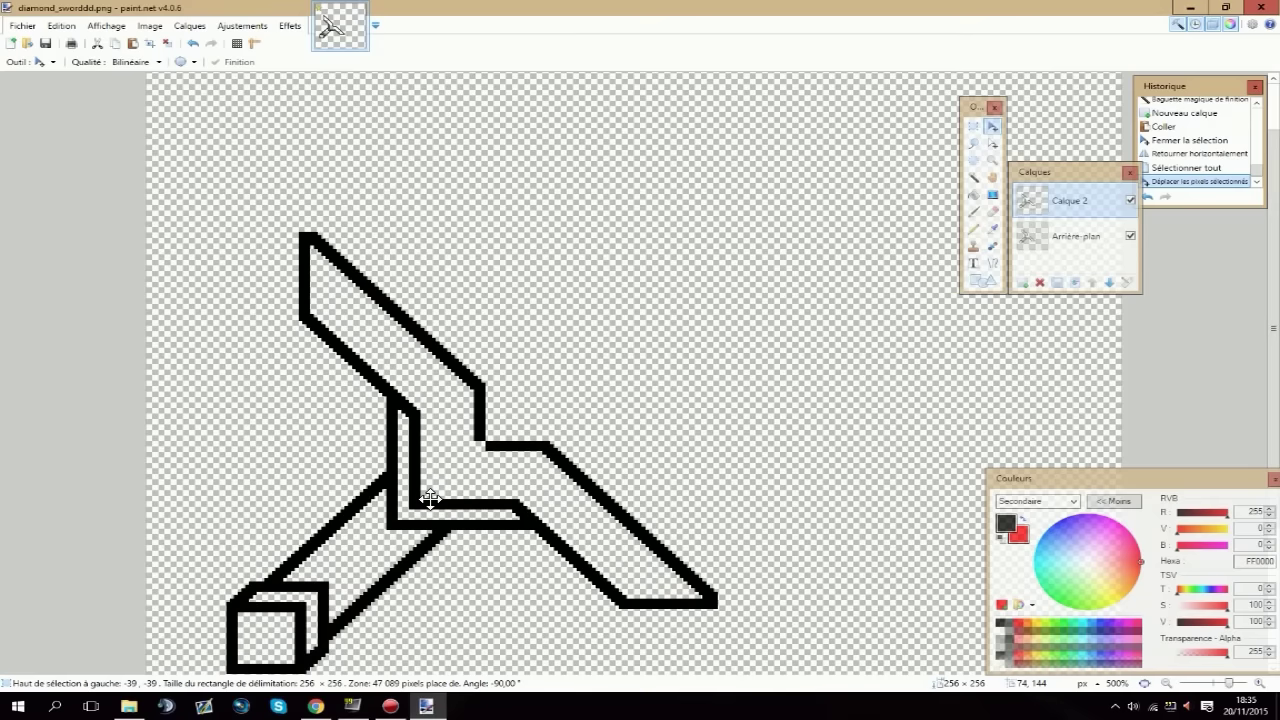
key("ctrl+d")
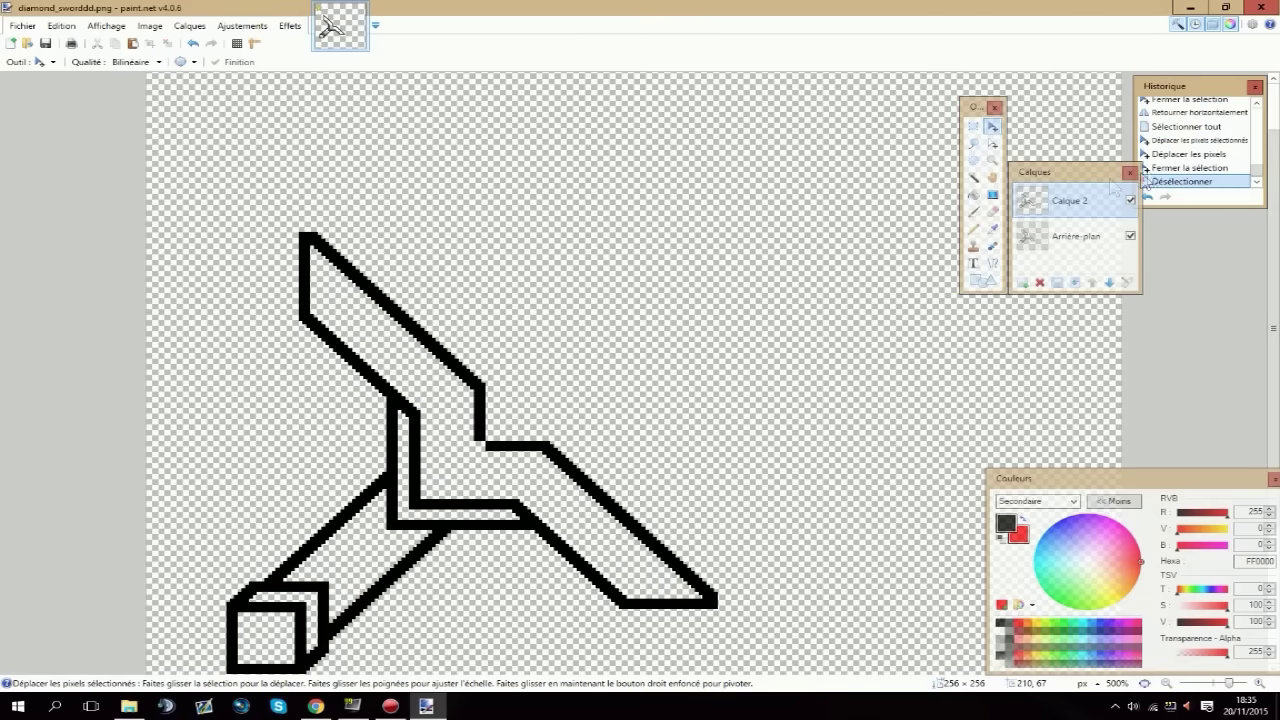
Fill the missing corner between the upper arm's vertical edge and the right arm's horizontal edge with a short line.
left_click(973, 229)
left_click(482, 440)
key("ctrl+z")
left_click(992, 263)
left_click_drag(484, 443, 480, 450)
left_click(580, 468)
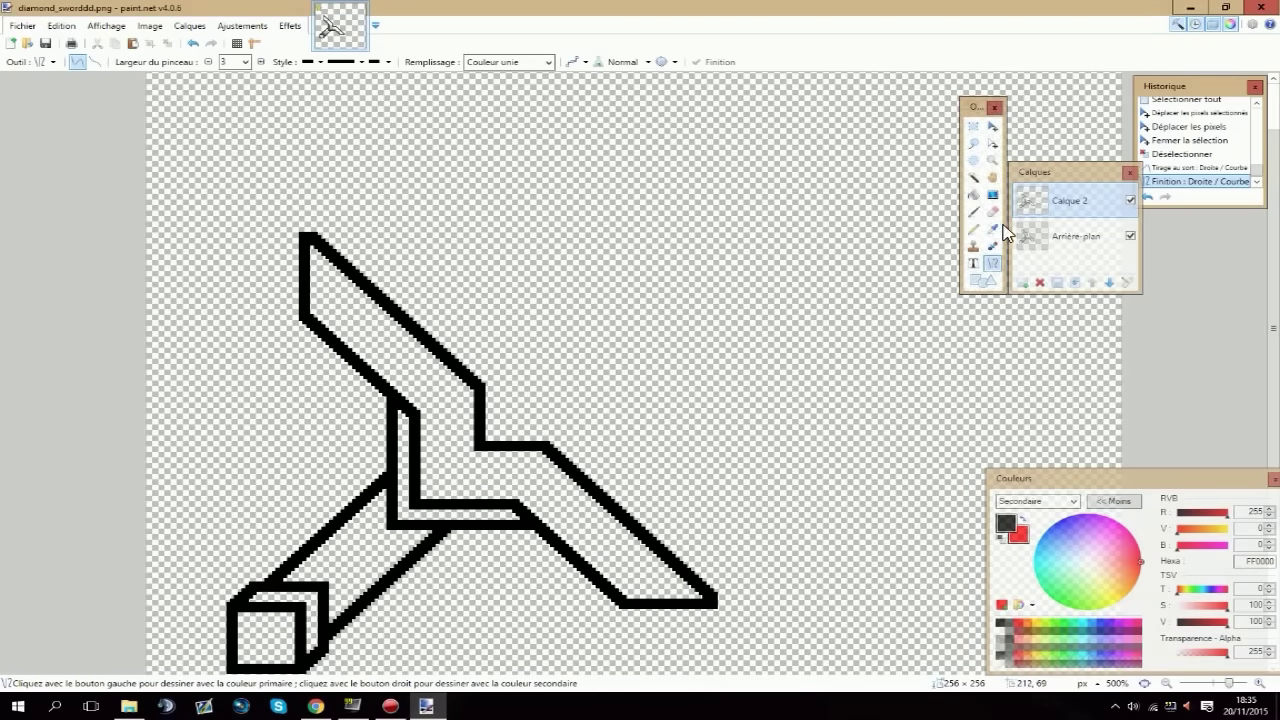
Draw the blade's two parallel 45° edges from the guard's inner corners toward the upper right, lengthening the upper one by 7 × 7 pixels.
mouse_move(480, 388)
left_mouse_down()
mouse_move(692, 274)
mouse_move(797, 101)
left_mouse_up()
left_click_drag(551, 449, 876, 116)
left_click_drag(798, 101, 822, 152)
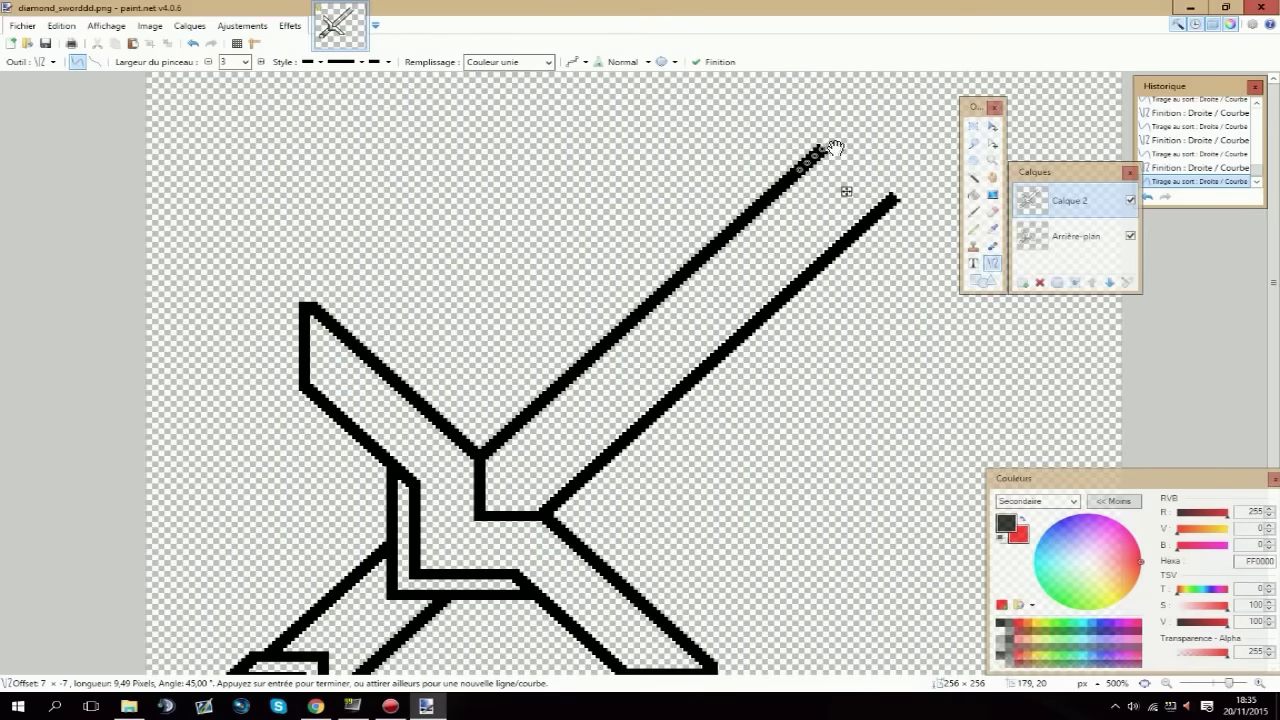
Close the blade tip symmetrically using a horizontally flipped copy of the outline rotated -90°, and deselect it.
left_click(880, 175)
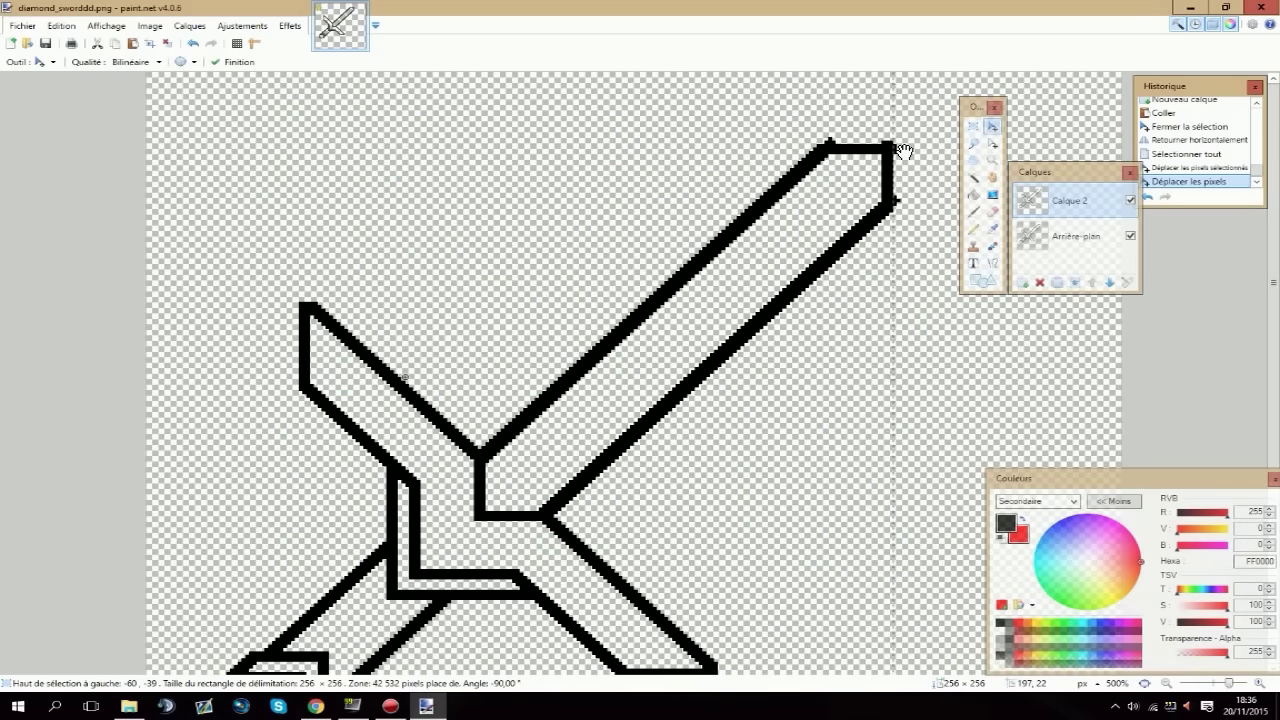
key("ctrl+d")
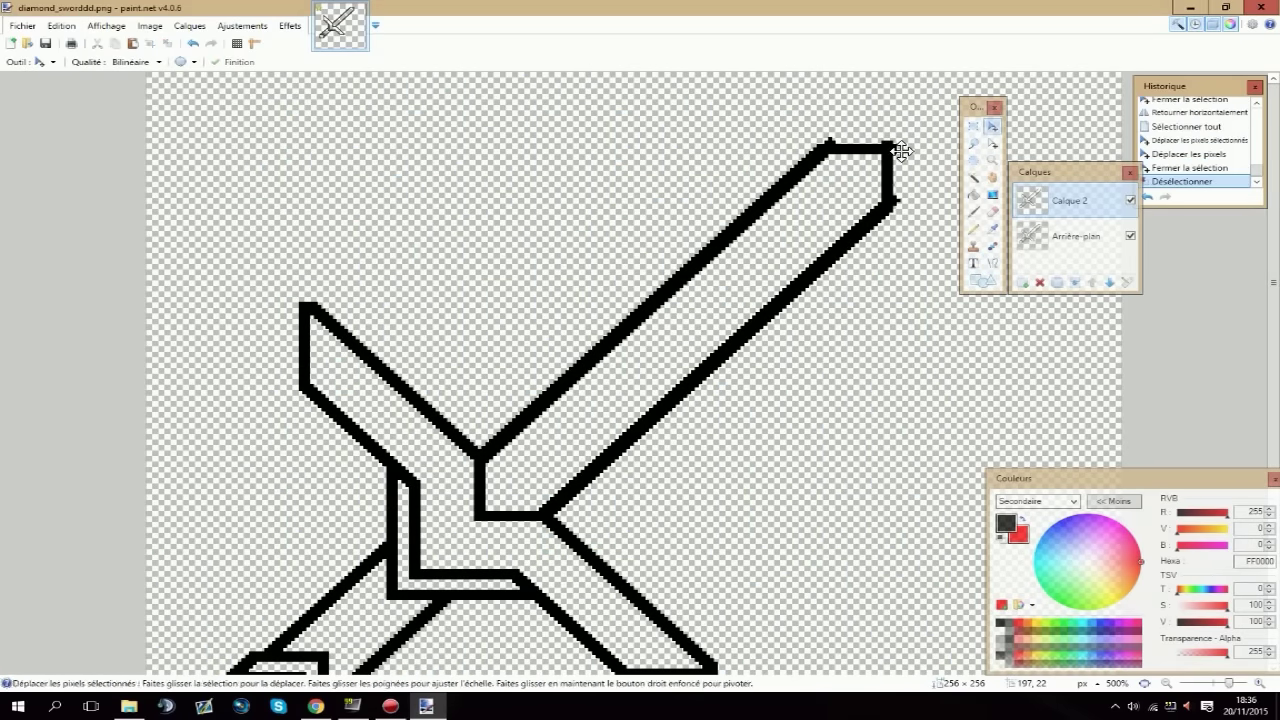
Erase the stray pixels beside the blade tip's lower corner on Calque 2 with the Eraser.
scroll(906, 165, "up", 9)
key("h")
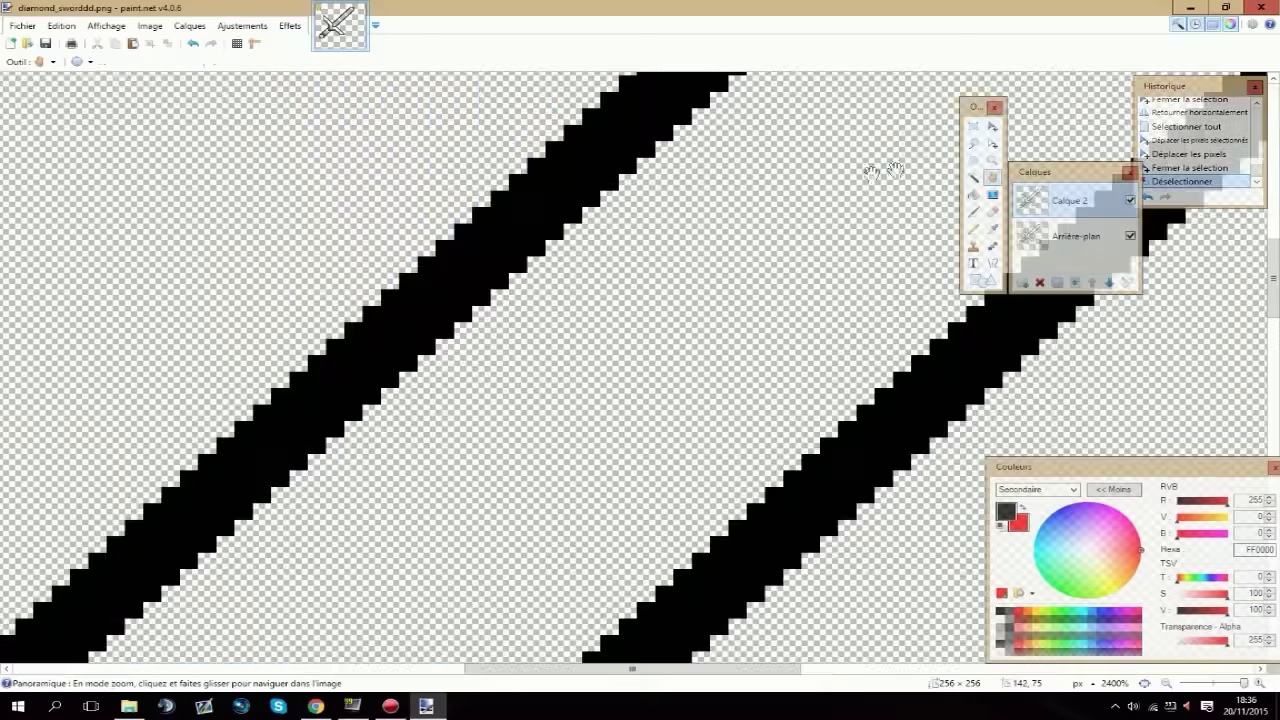
left_click_drag(880, 170, 180, 649)
mouse_move(550, 295)
left_mouse_down()
mouse_move(240, 487)
mouse_move(210, 560)
left_mouse_up()
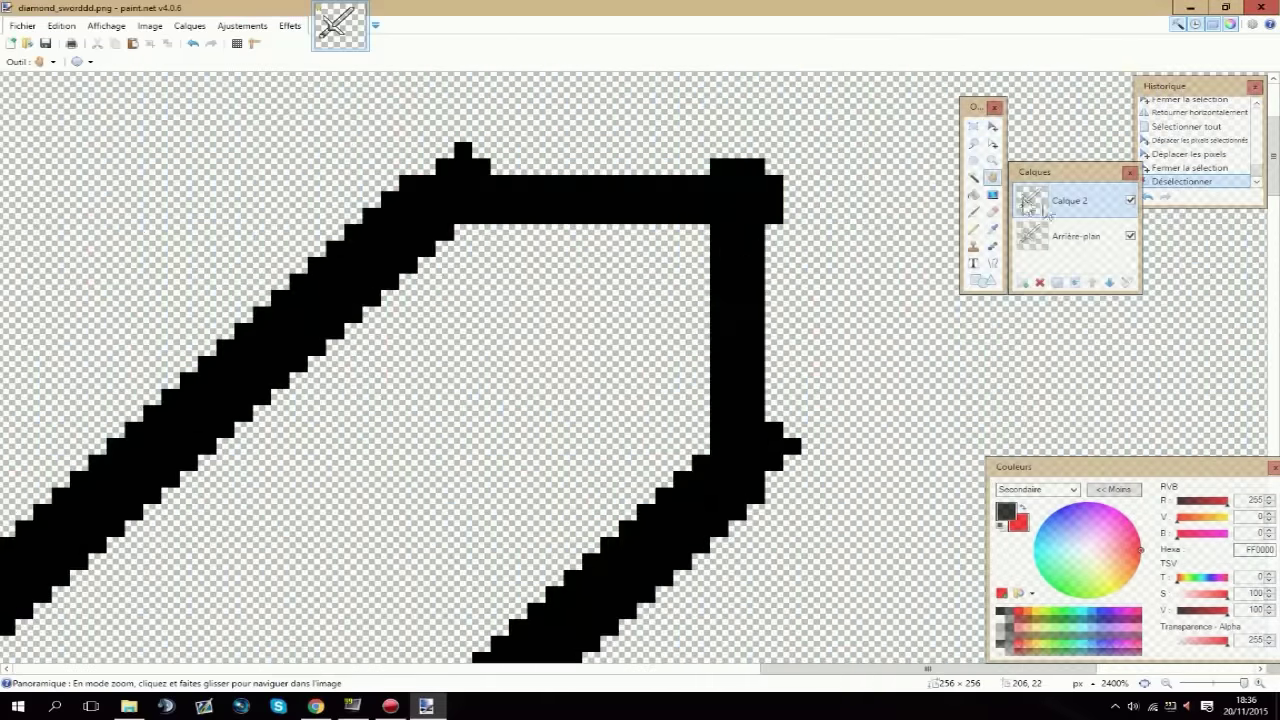
left_click(992, 211)
left_click(776, 449)
left_click(794, 440)
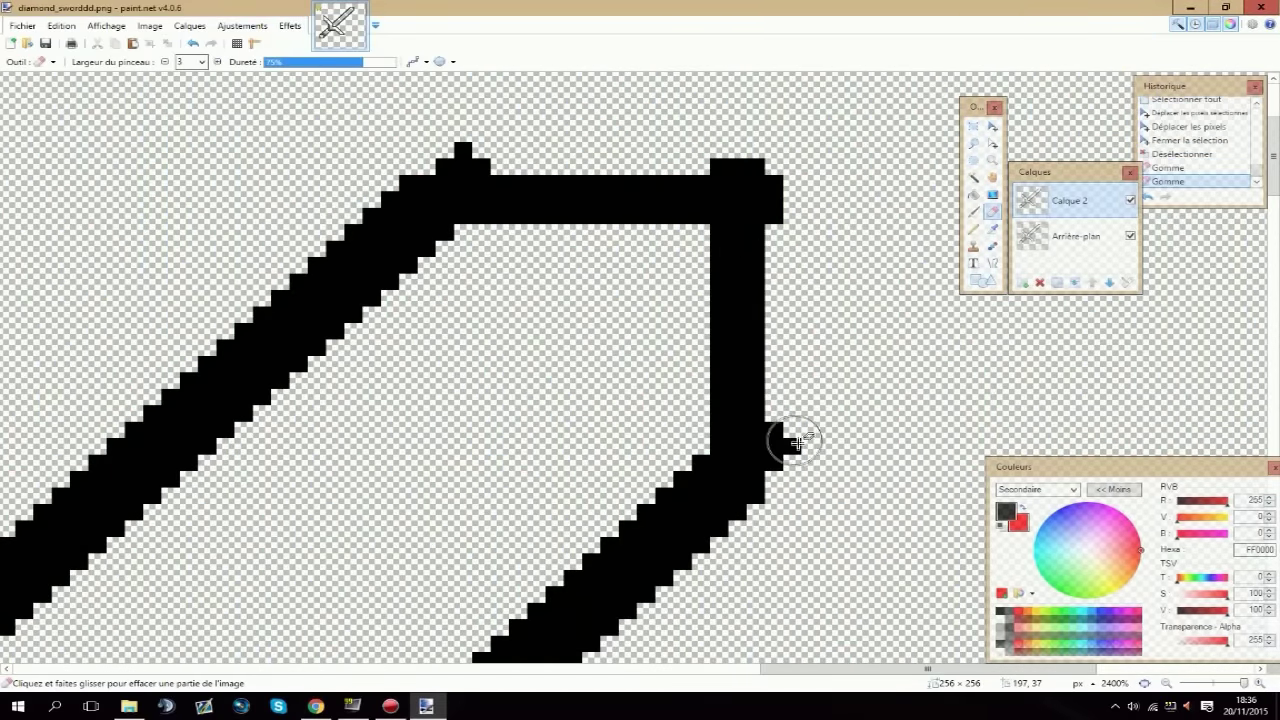
left_click(771, 447)
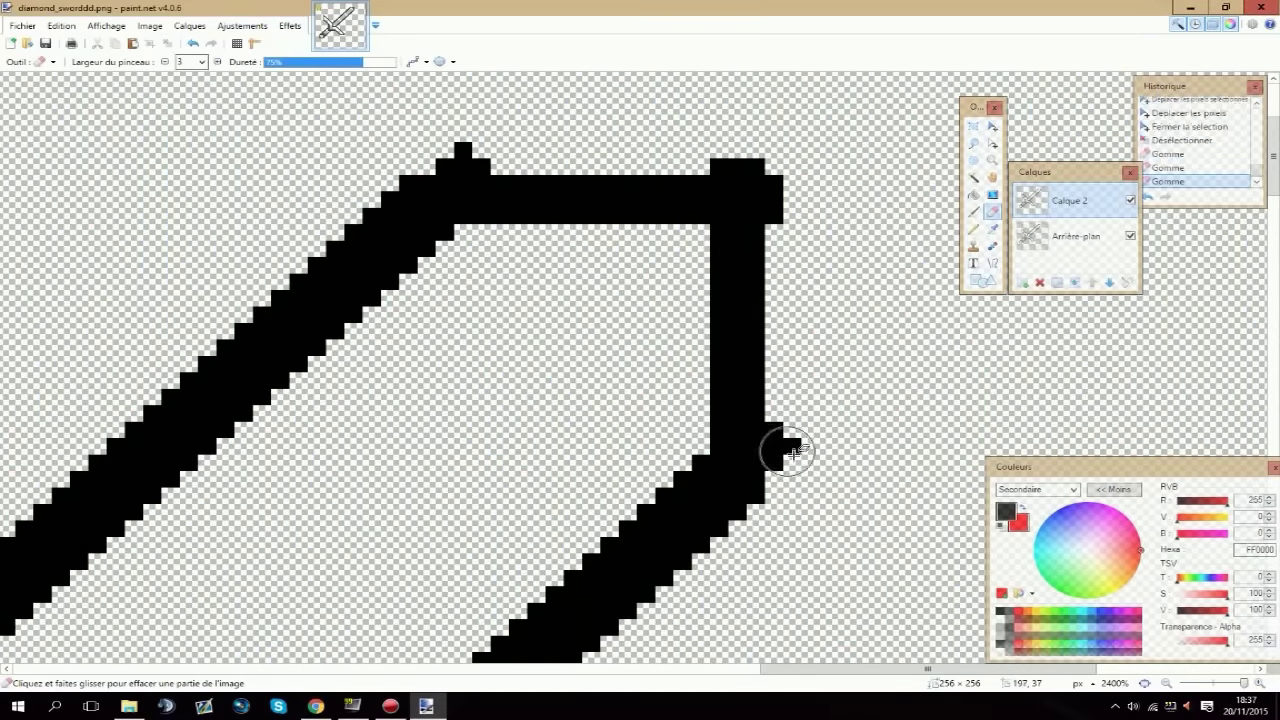
Flatten the image and erase the remaining stray pixels protruding around the blade tip's outer corners.
key("ctrl+shift+f")
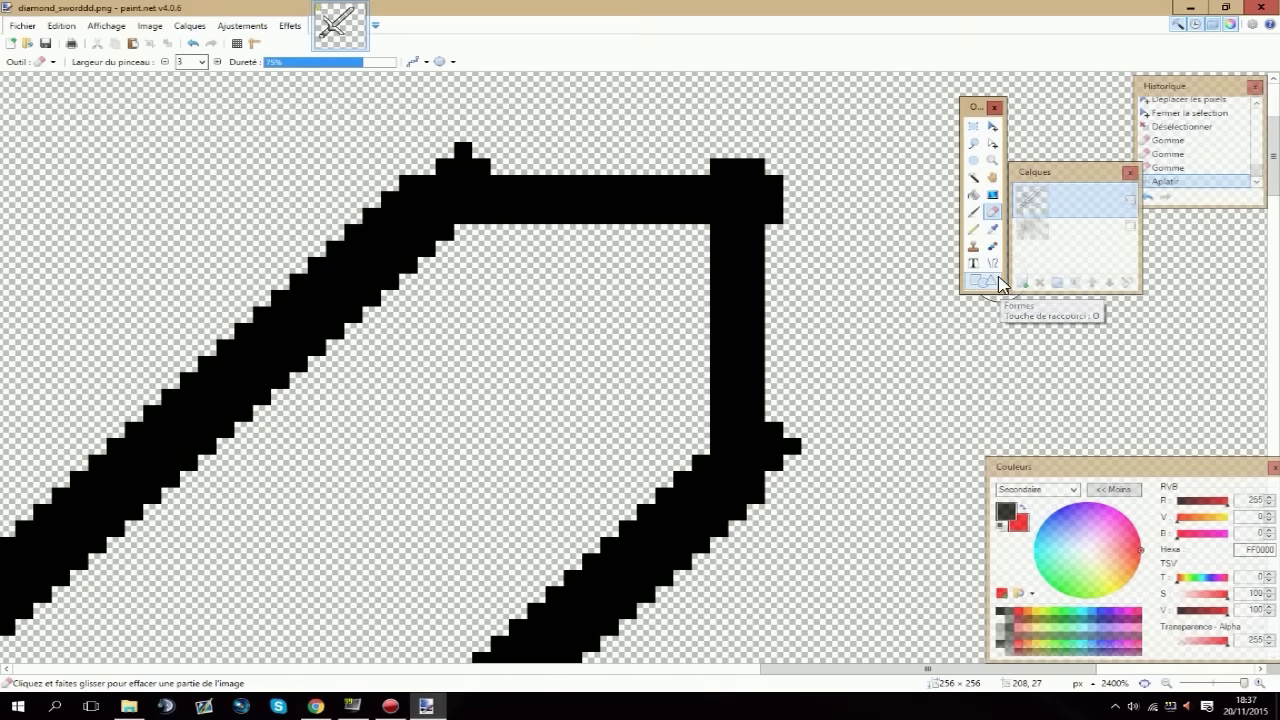
left_click(785, 445)
mouse_move(826, 166)
left_mouse_down()
mouse_move(801, 216)
mouse_move(793, 162)
mouse_move(700, 135)
left_mouse_up()
mouse_move(506, 138)
left_mouse_down()
mouse_move(454, 141)
mouse_move(480, 141)
left_mouse_up()
scroll(540, 139, "down", 3)
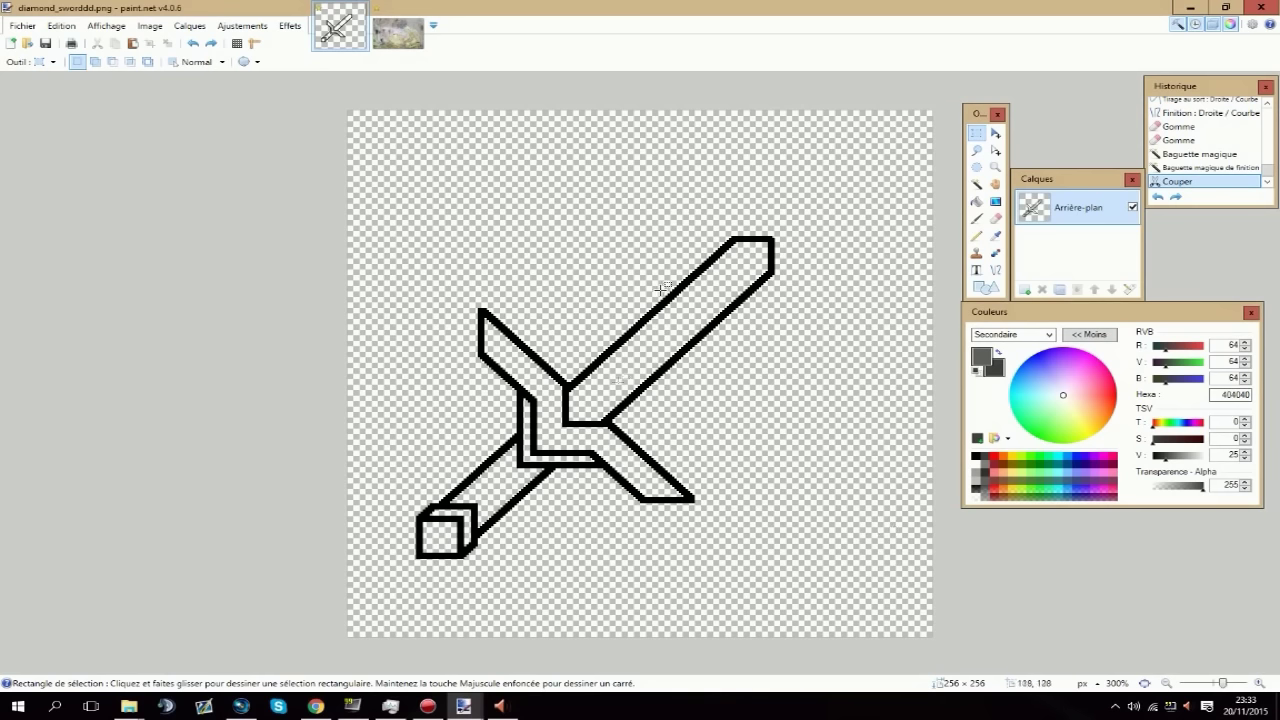
Lengthen the blade by pasting a copy of its tip 11 pixels further right and 11 pixels higher, and deselect it.
left_click_drag(658, 163, 807, 322)
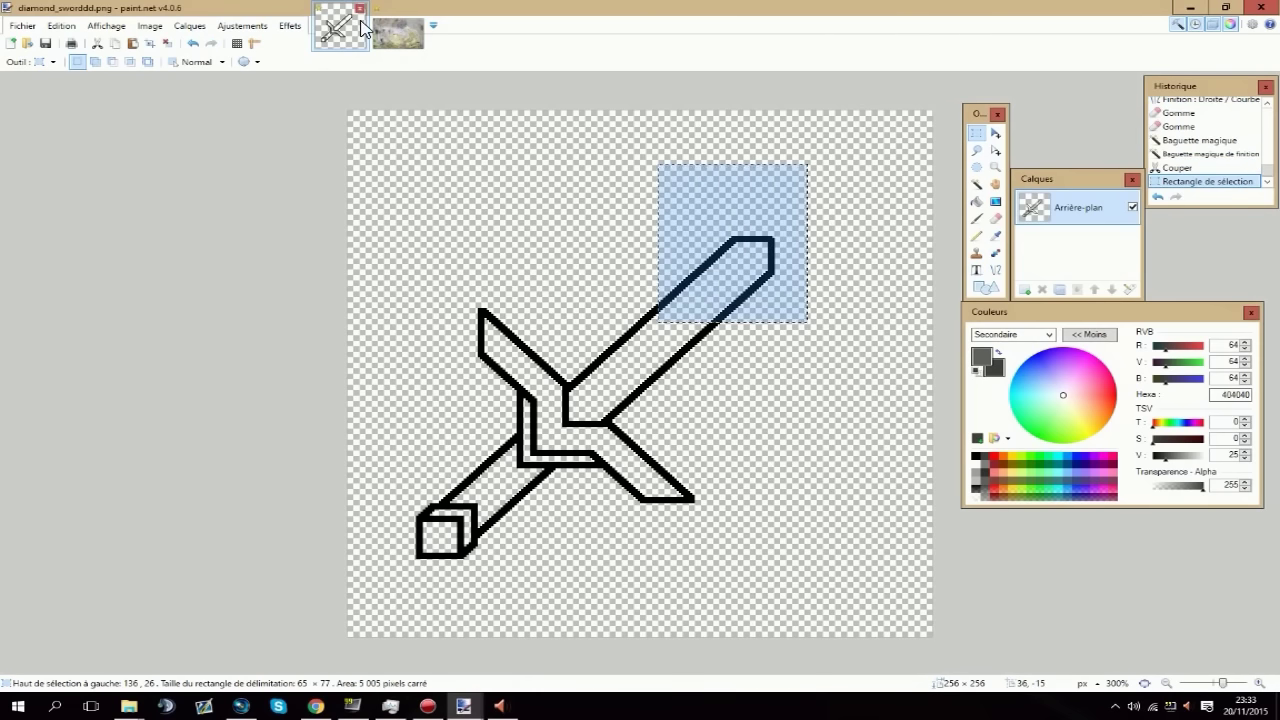
key("ctrl+v")
left_click_drag(829, 343, 853, 322)
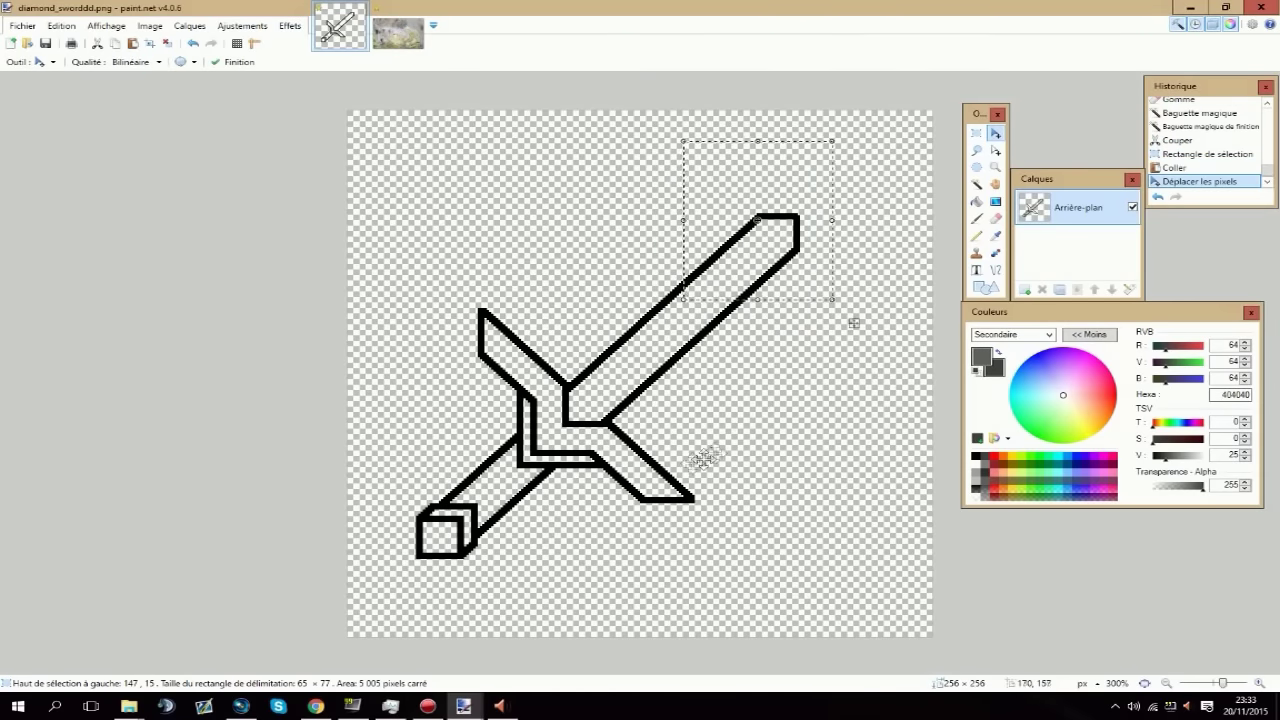
key("ctrl+d")
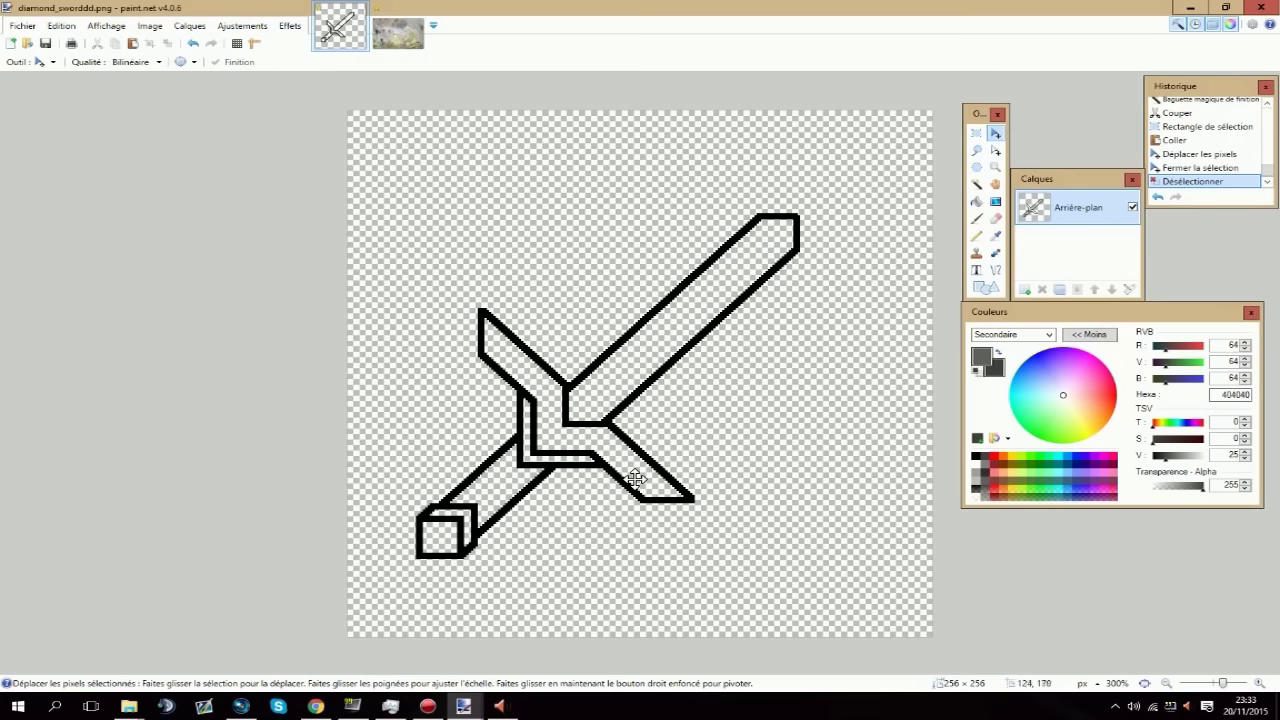
left_click(400, 33)
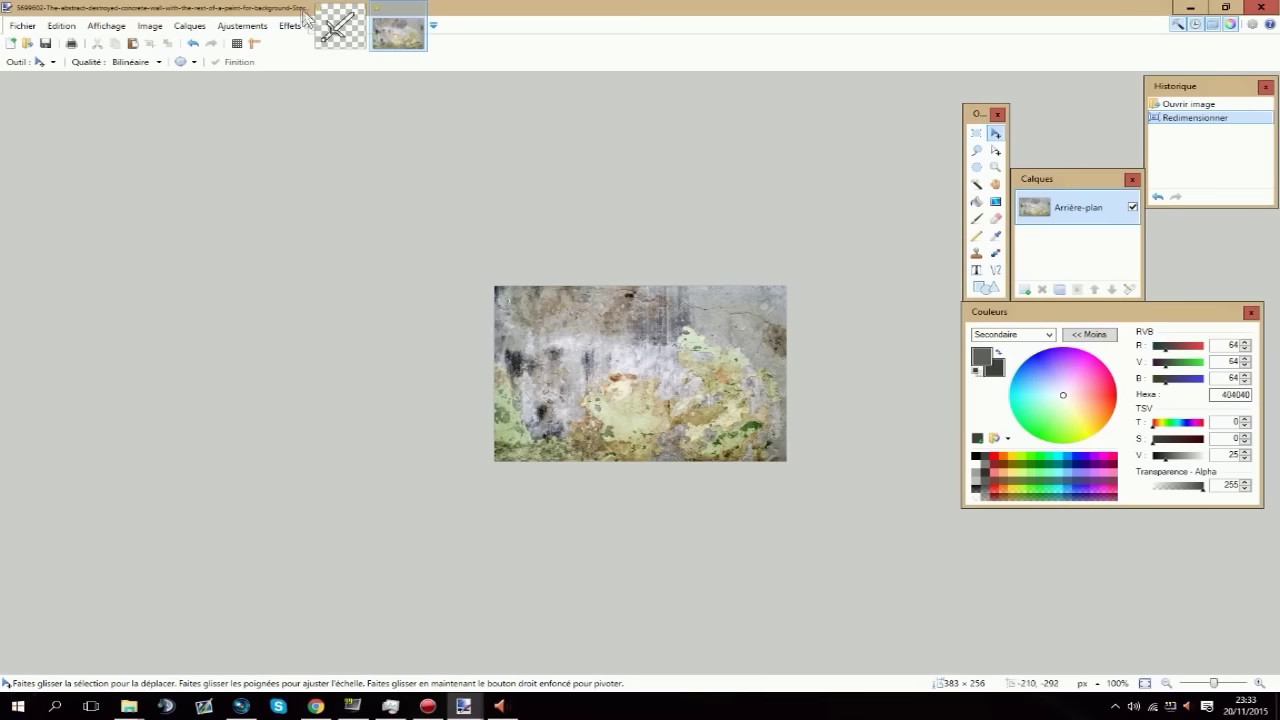
left_click(338, 26)
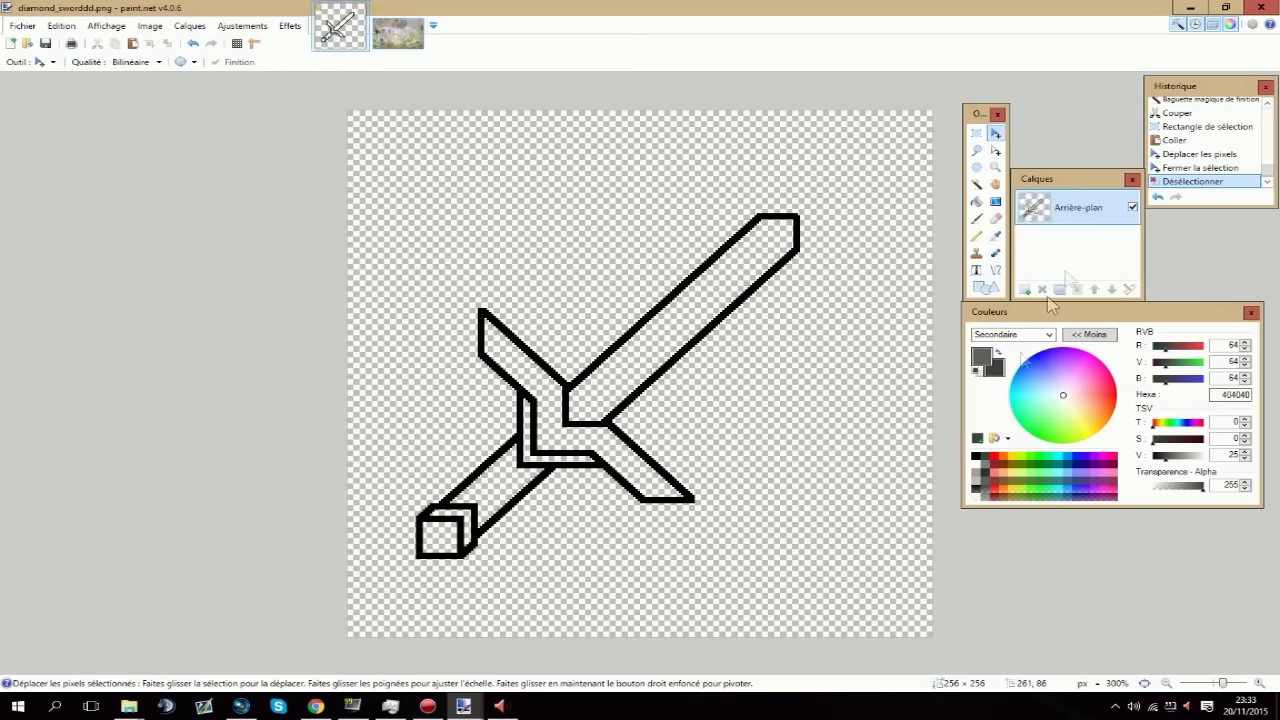
key("ctrl+a")
left_click(489, 491)
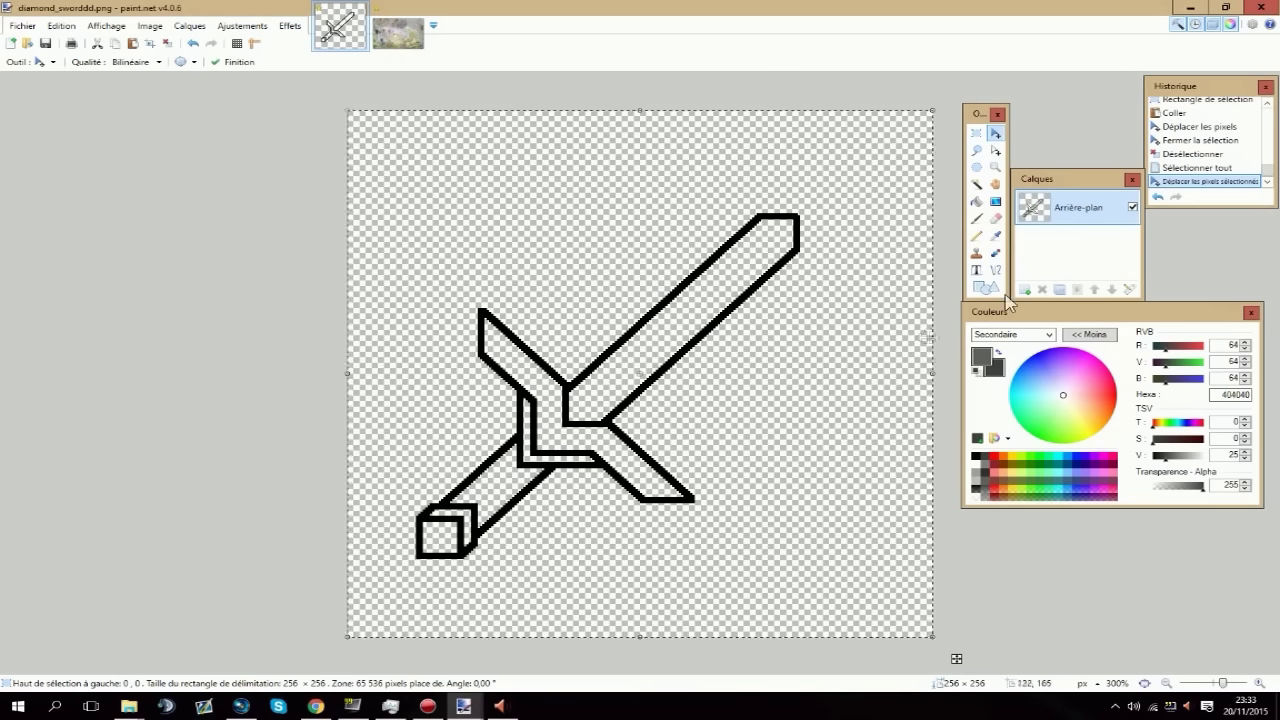
Fill the guard and grip with the primary grey, and the guard's L-shaped strip and the pommel's sides with darker grey 404040.
left_click(977, 202)
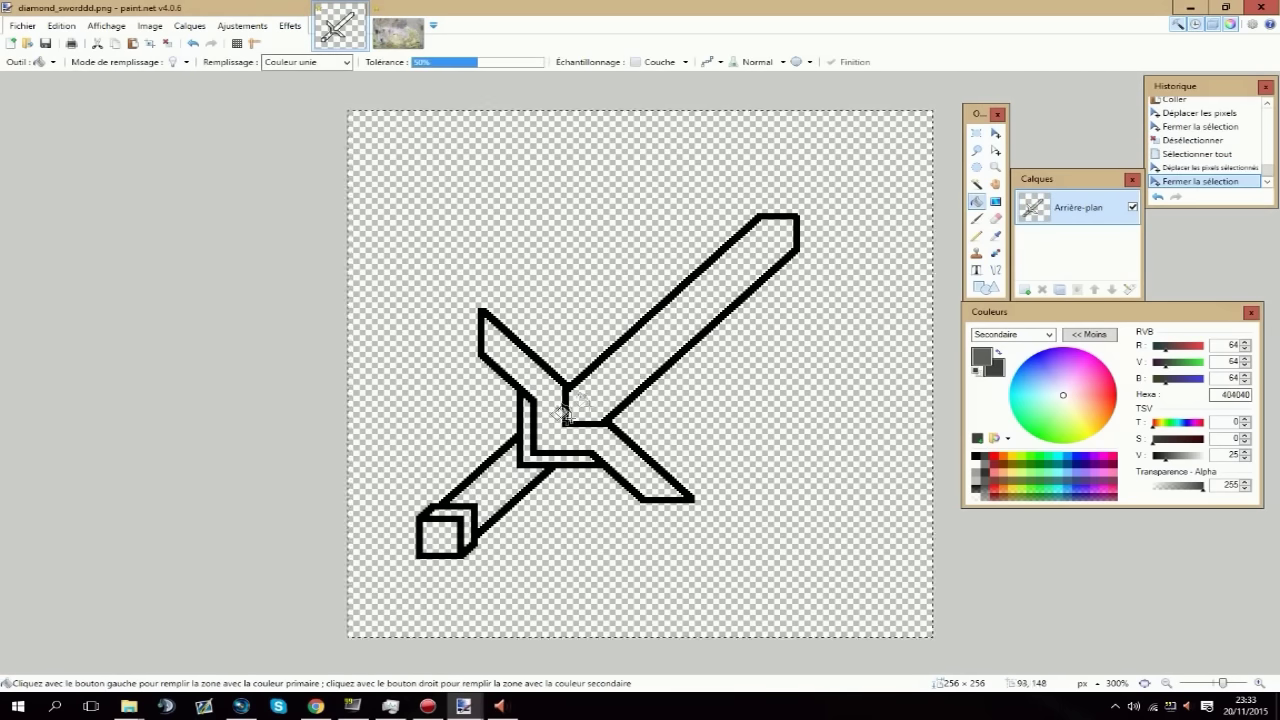
left_click(501, 485)
key("ctrl+z")
left_click(522, 452)
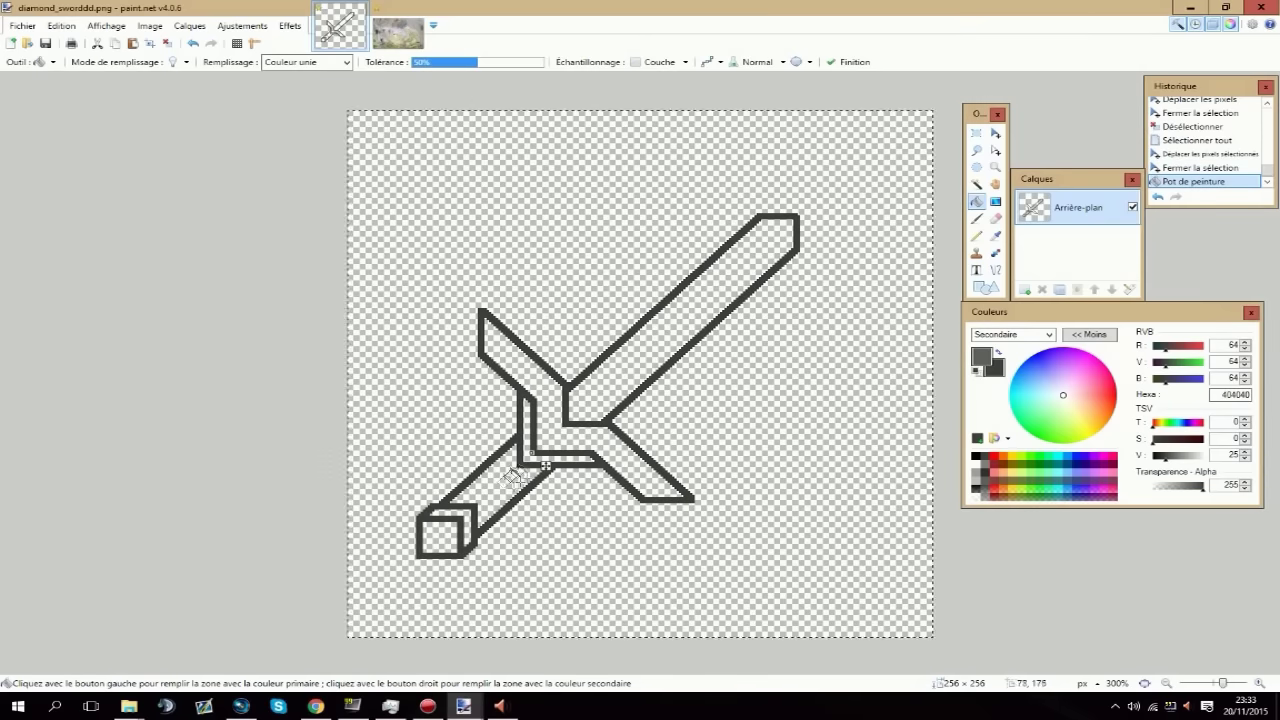
key("ctrl+z")
left_click(531, 460)
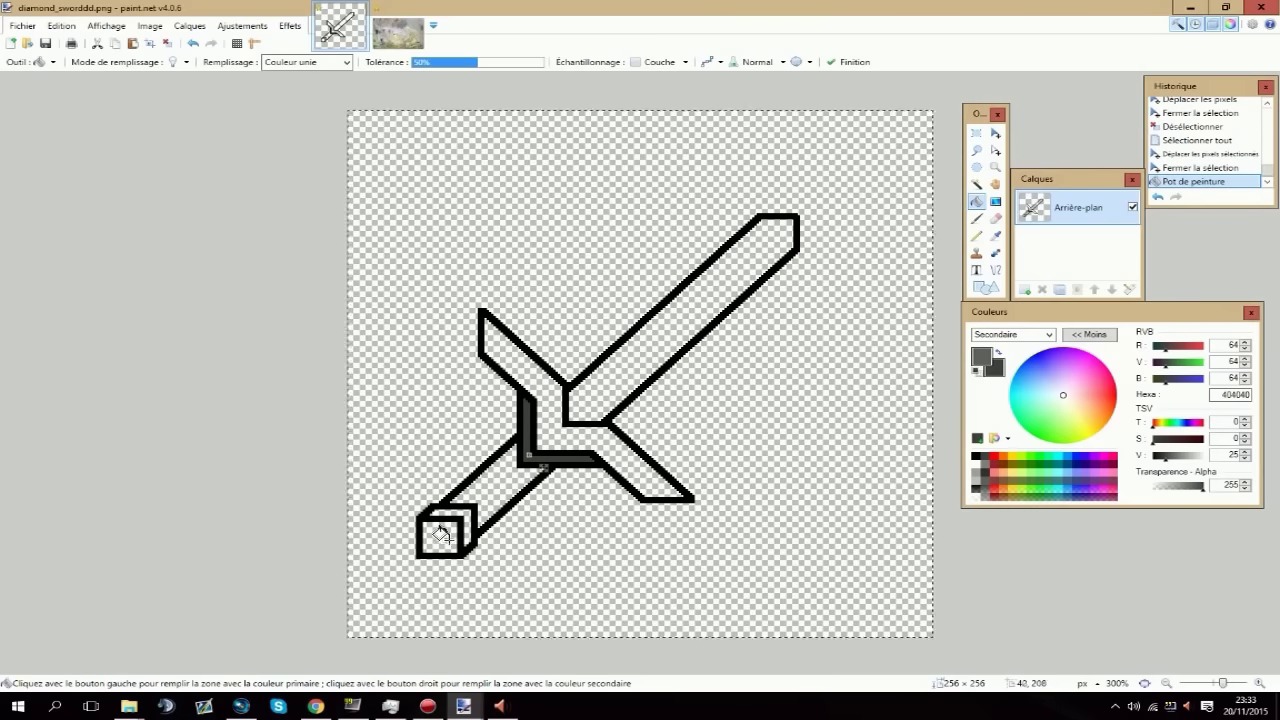
right_click(467, 522)
left_click(550, 391)
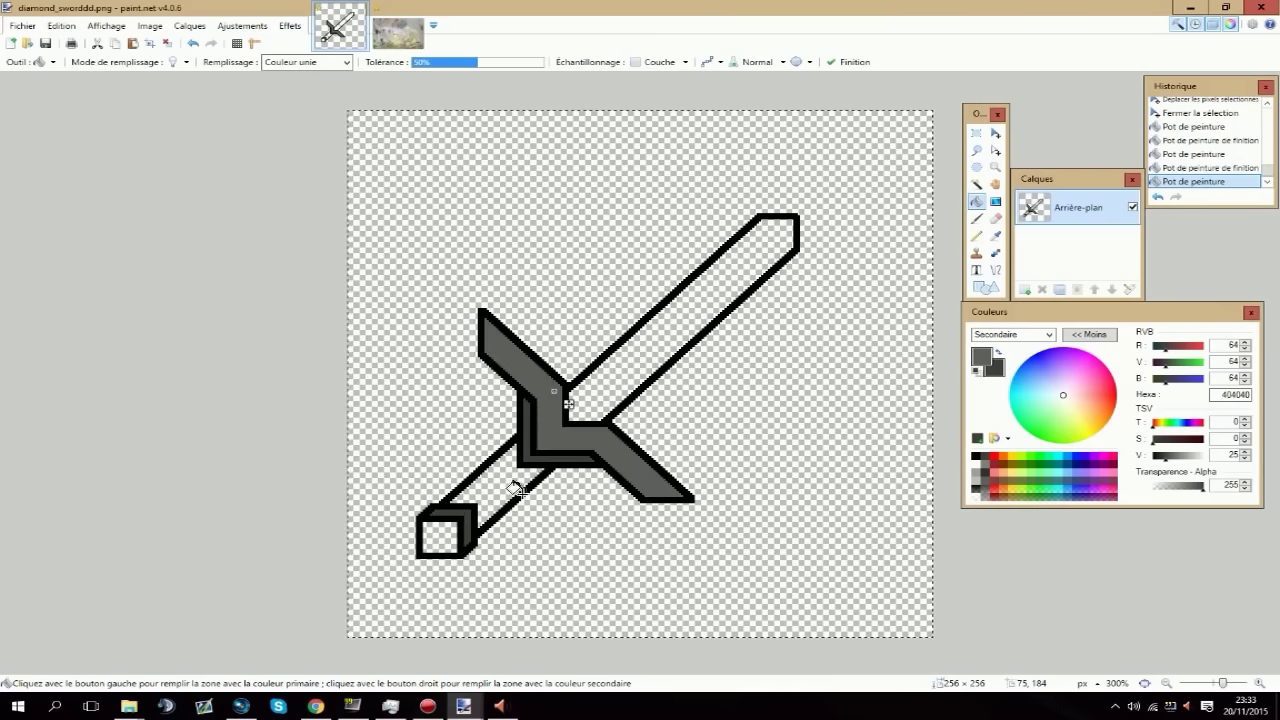
left_click(510, 490)
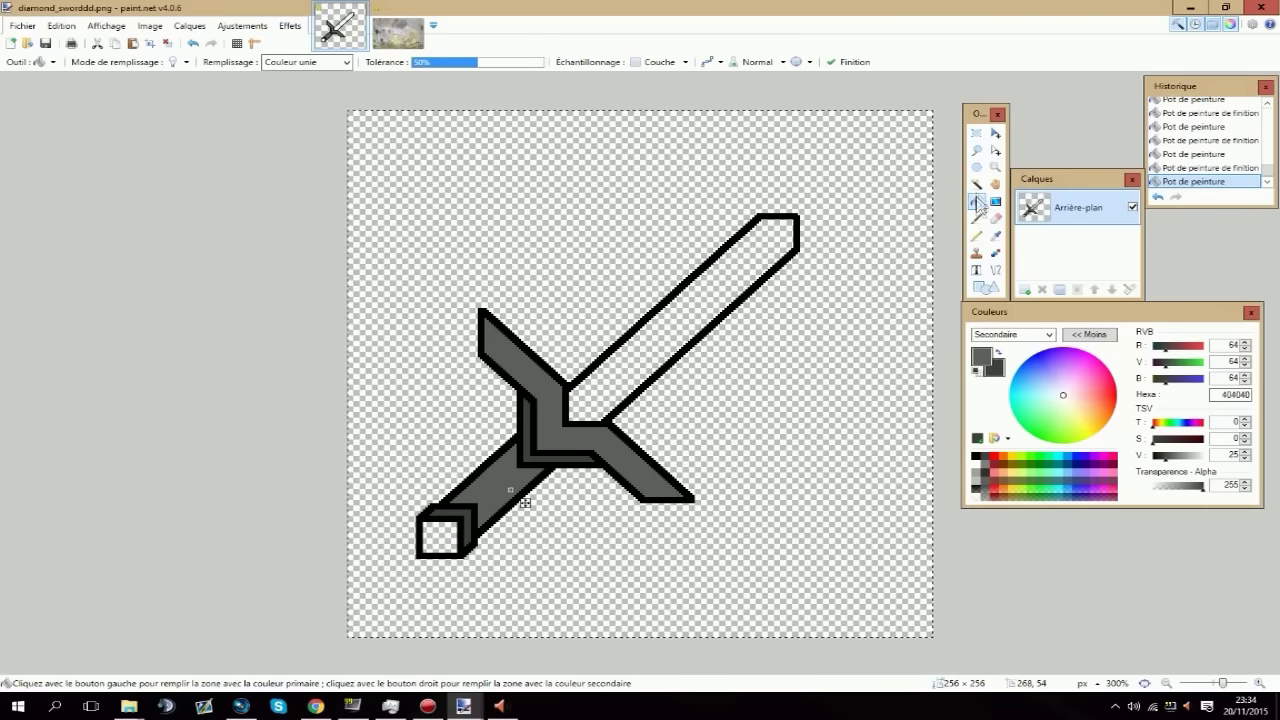
Deselect the canvas with the rectangle selection tool.
left_click(979, 143)
left_click(978, 135)
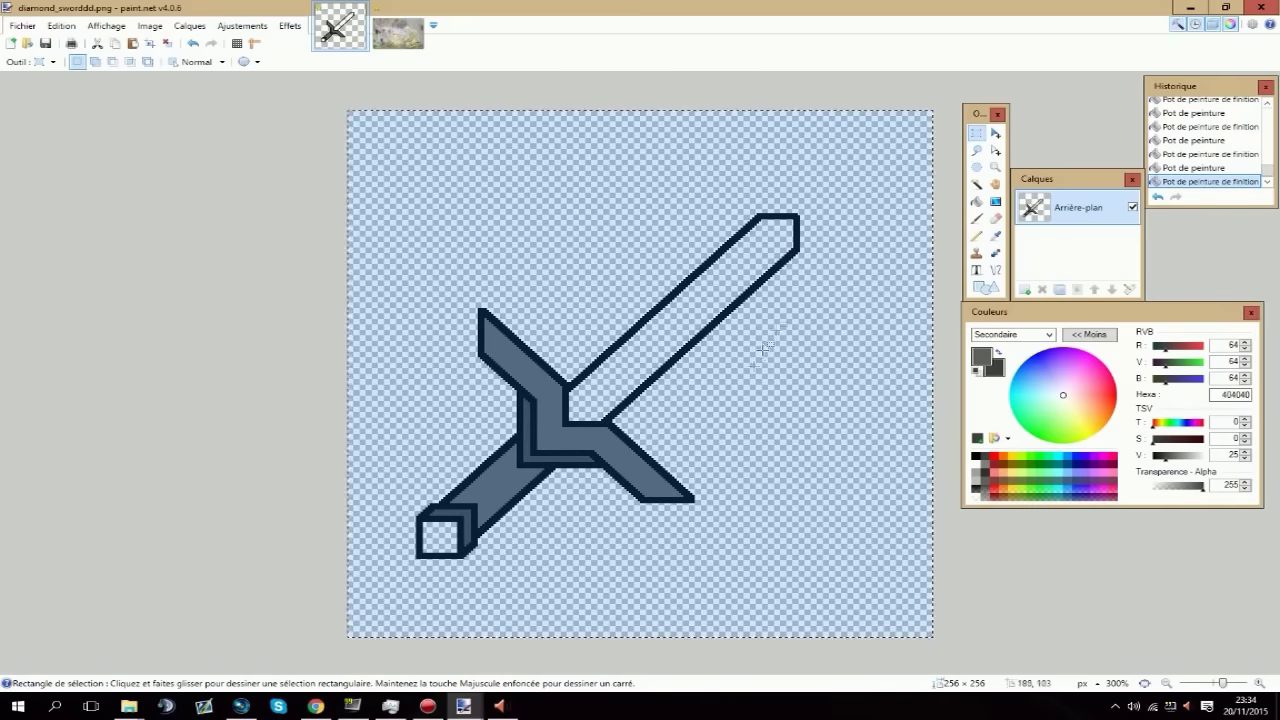
left_click(706, 425)
left_click_drag(516, 363, 589, 455)
key("ctrl+z")
key("ctrl+z")
left_click_drag(547, 415, 587, 460)
key("ctrl+z")
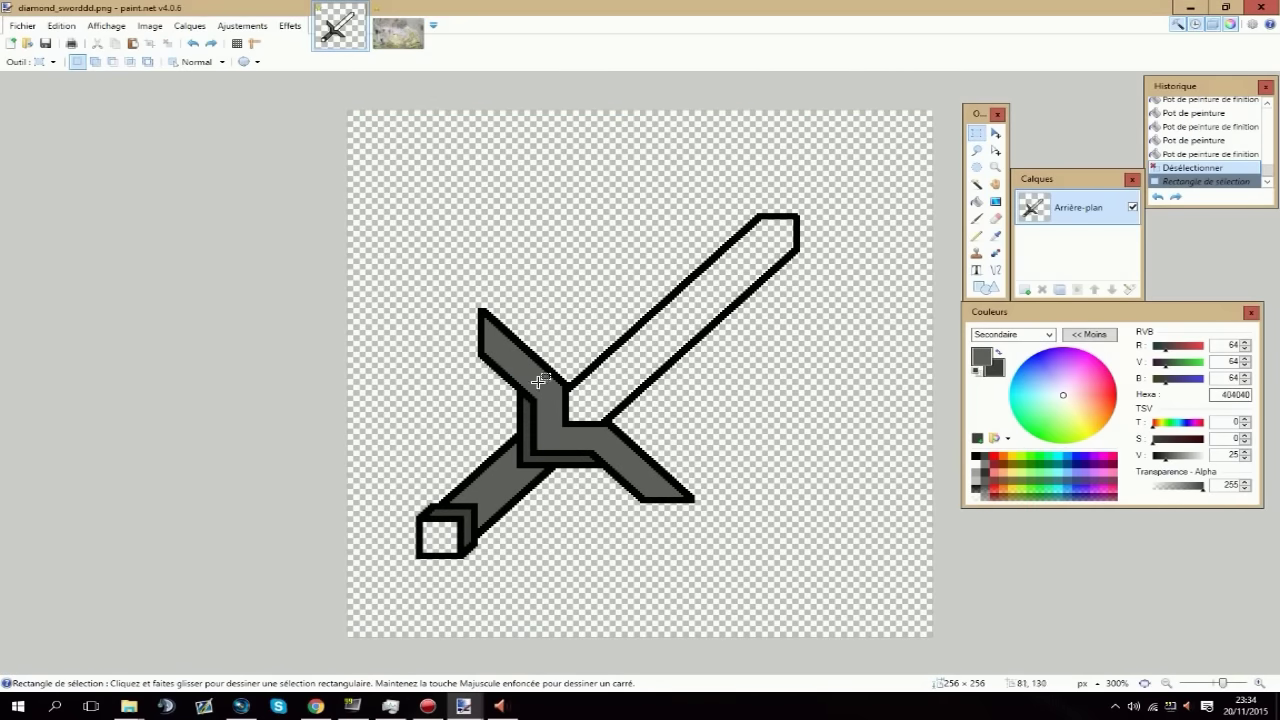
left_click_drag(532, 376, 521, 466)
key("ctrl+z")
key("ctrl+z")
key("ctrl+z")
Convert the open concrete wall texture image to black and white.
left_click(398, 33)
left_click(243, 26)
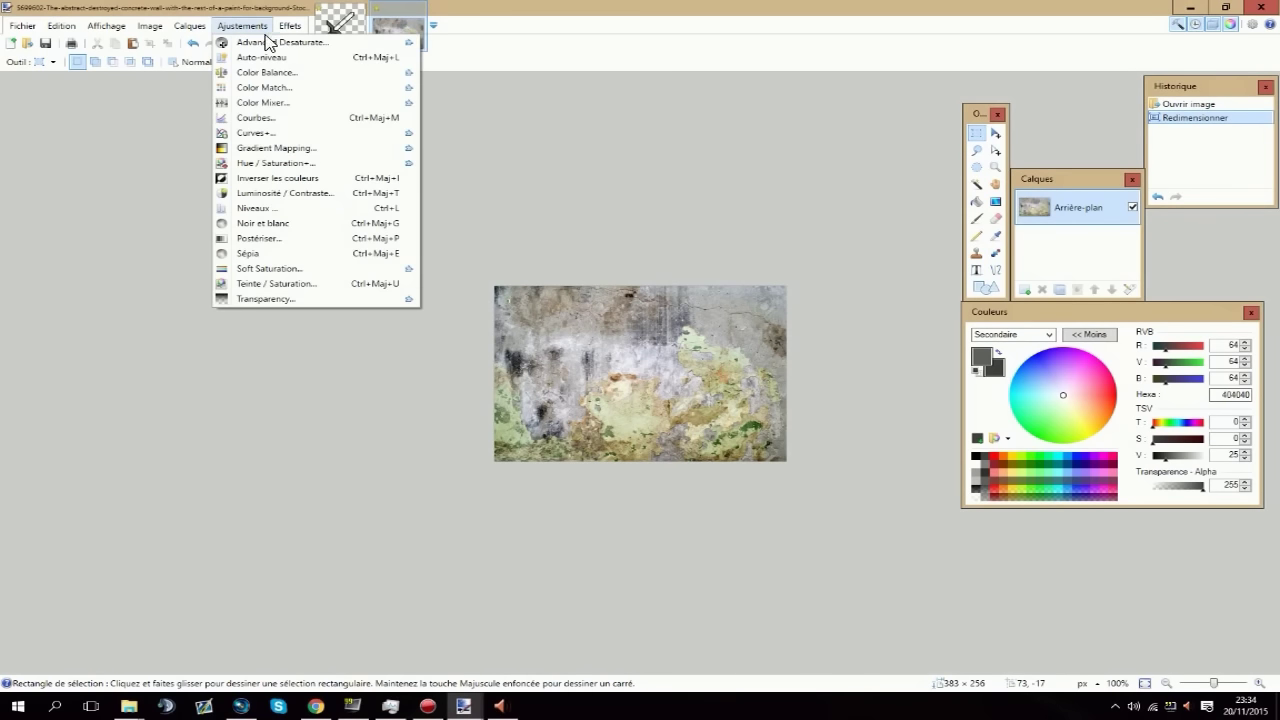
left_click(290, 27)
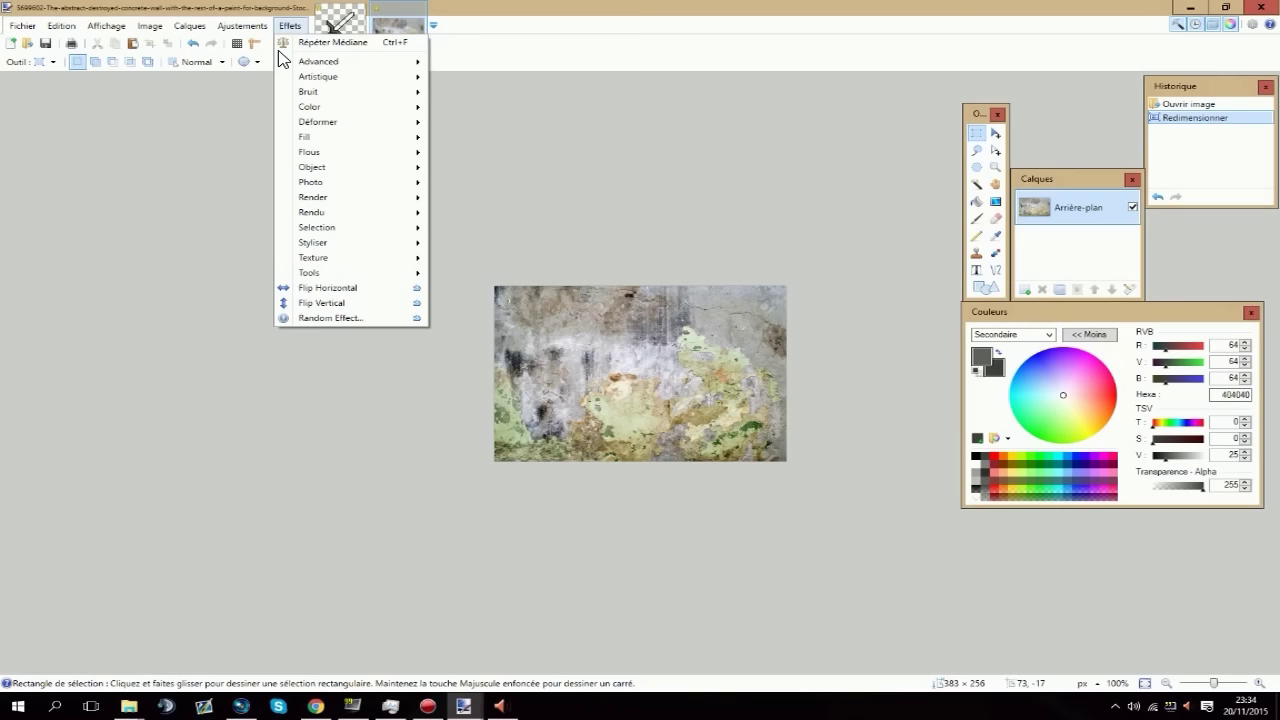
mouse_move(362, 188)
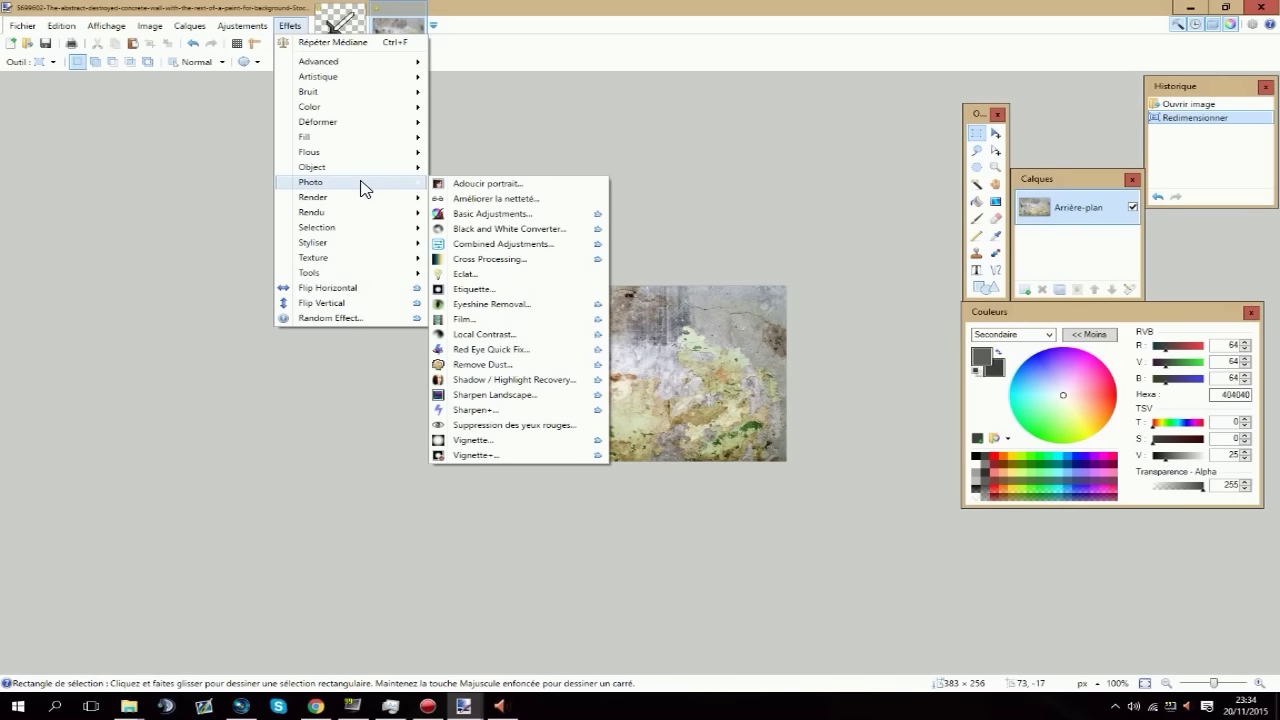
left_click(242, 26)
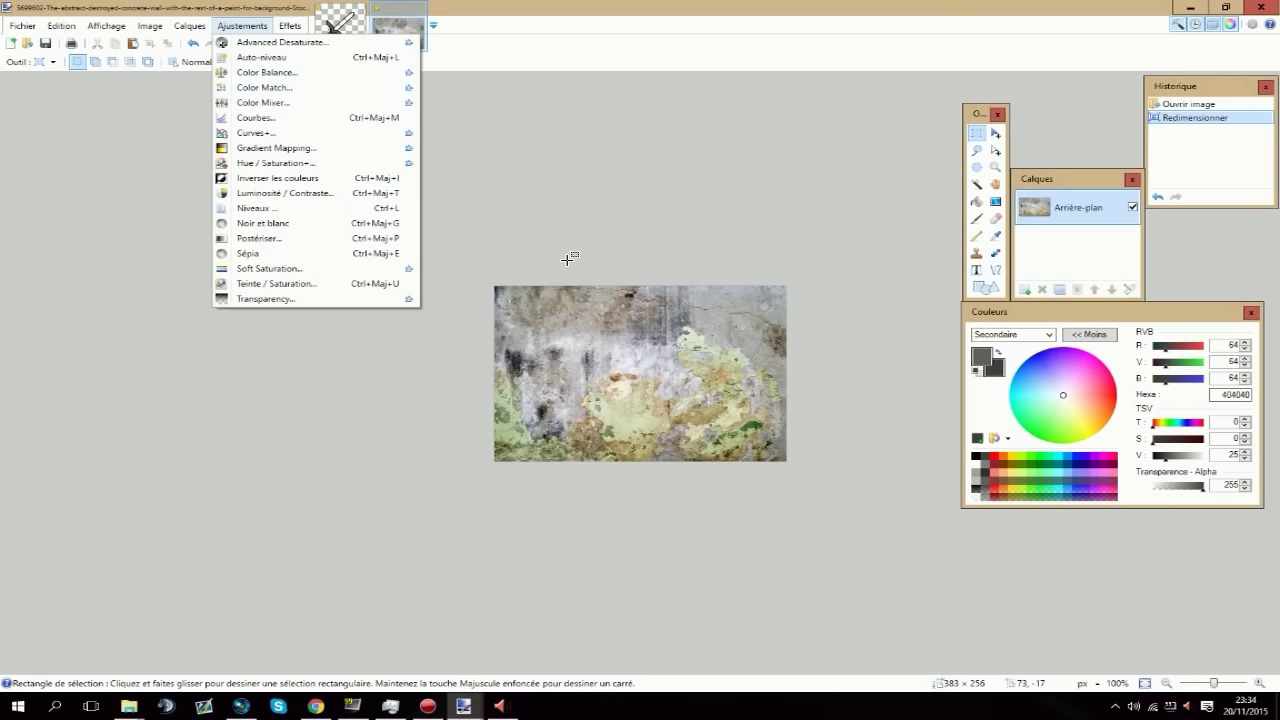
left_click(312, 224)
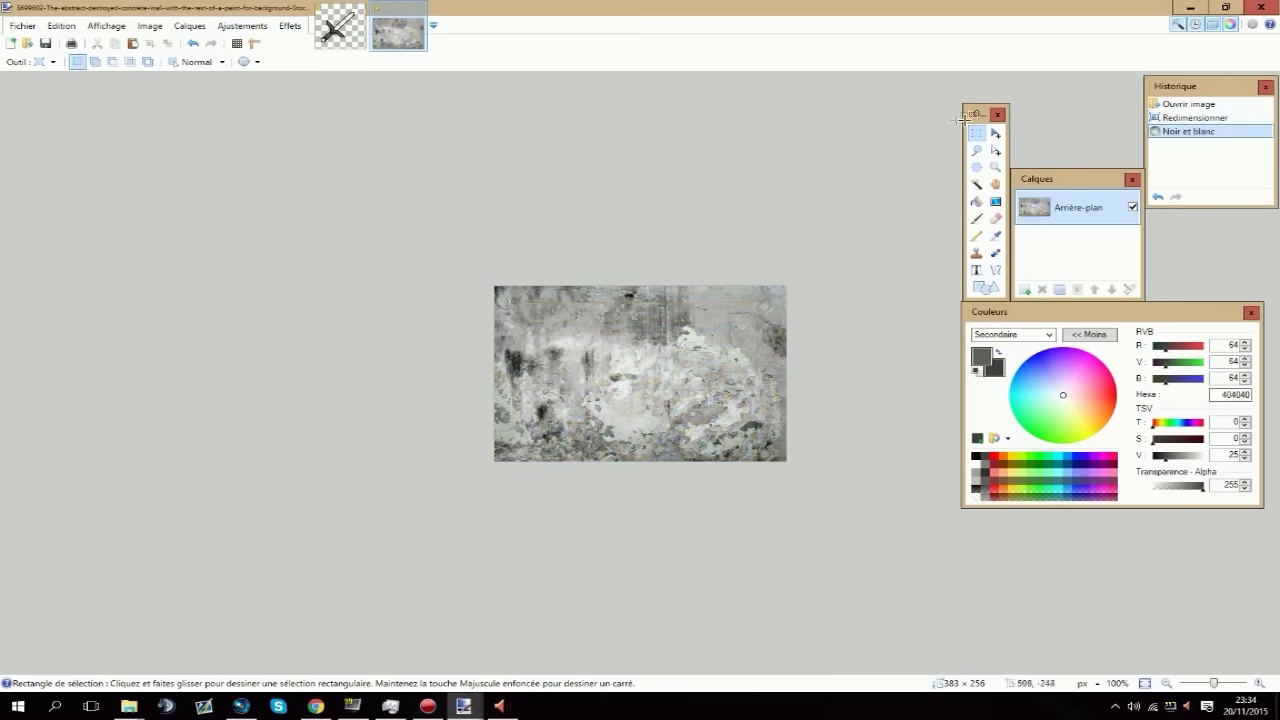
Copy the whole wall texture onto a new layer of the sword image, keeping the canvas size, and move it over the sword.
key("ctrl+a")
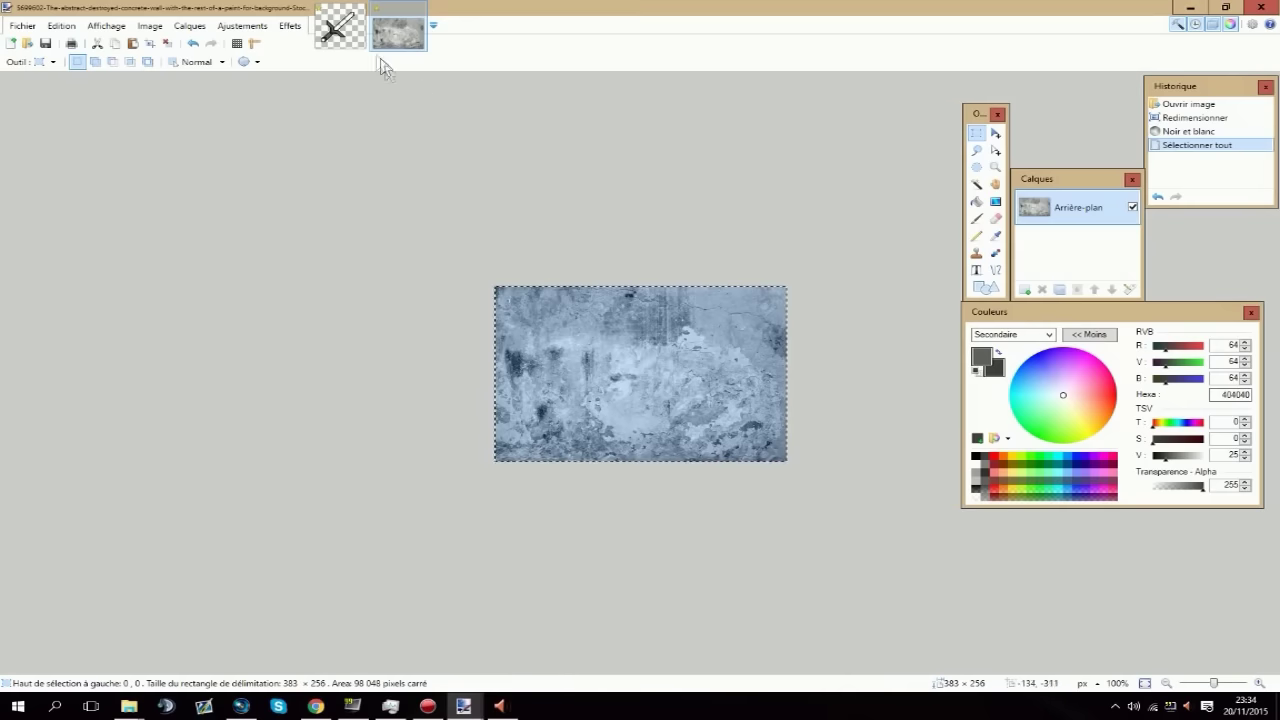
left_click(340, 27)
key("ctrl+v")
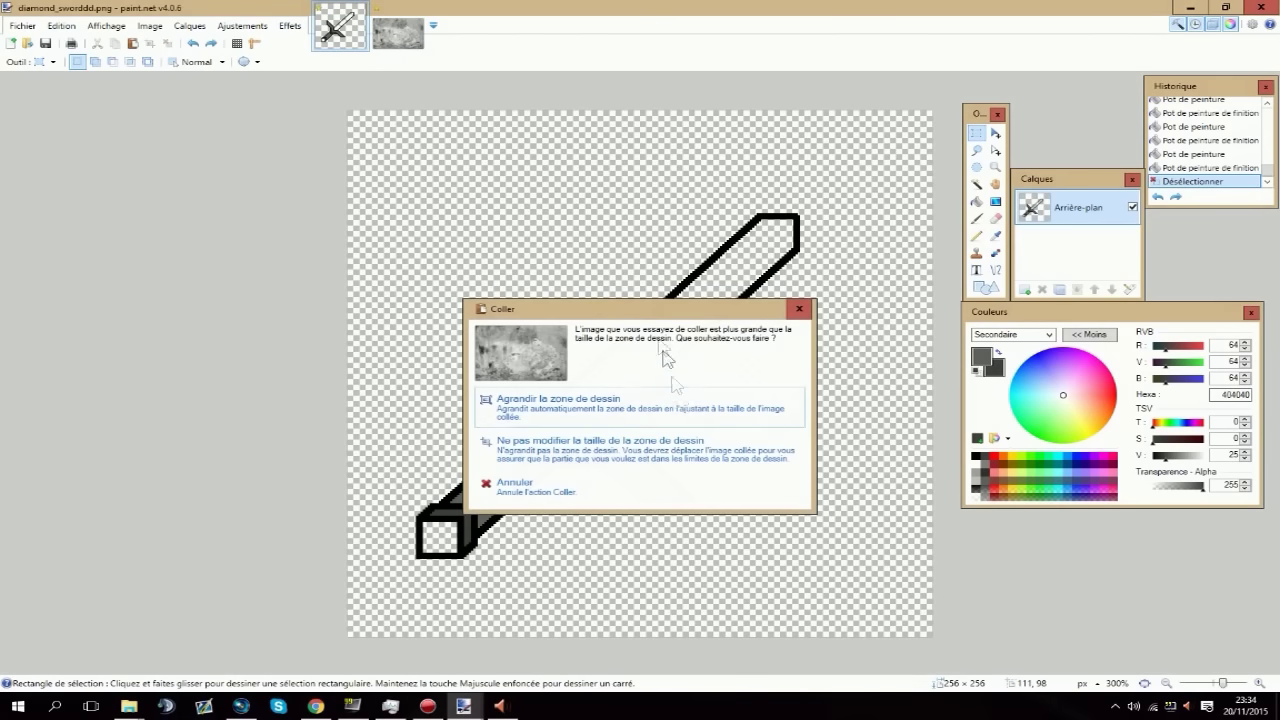
left_click(587, 445)
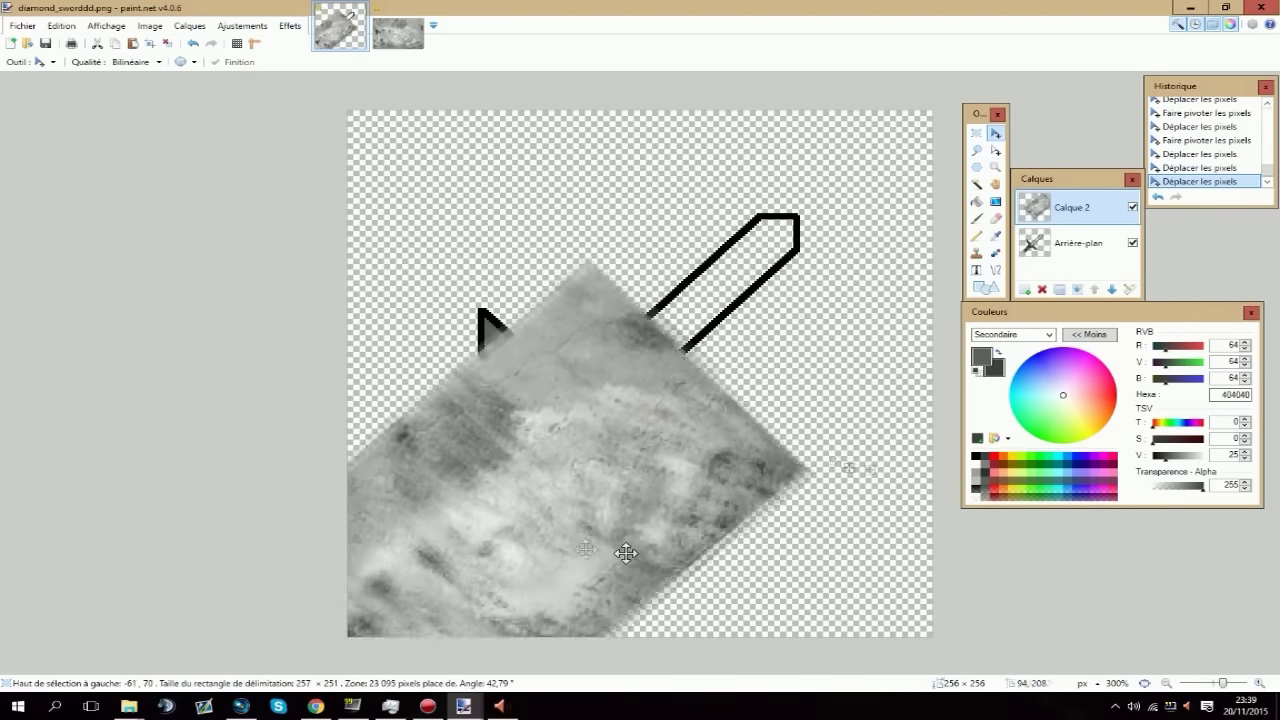
left_click_drag(629, 551, 759, 499)
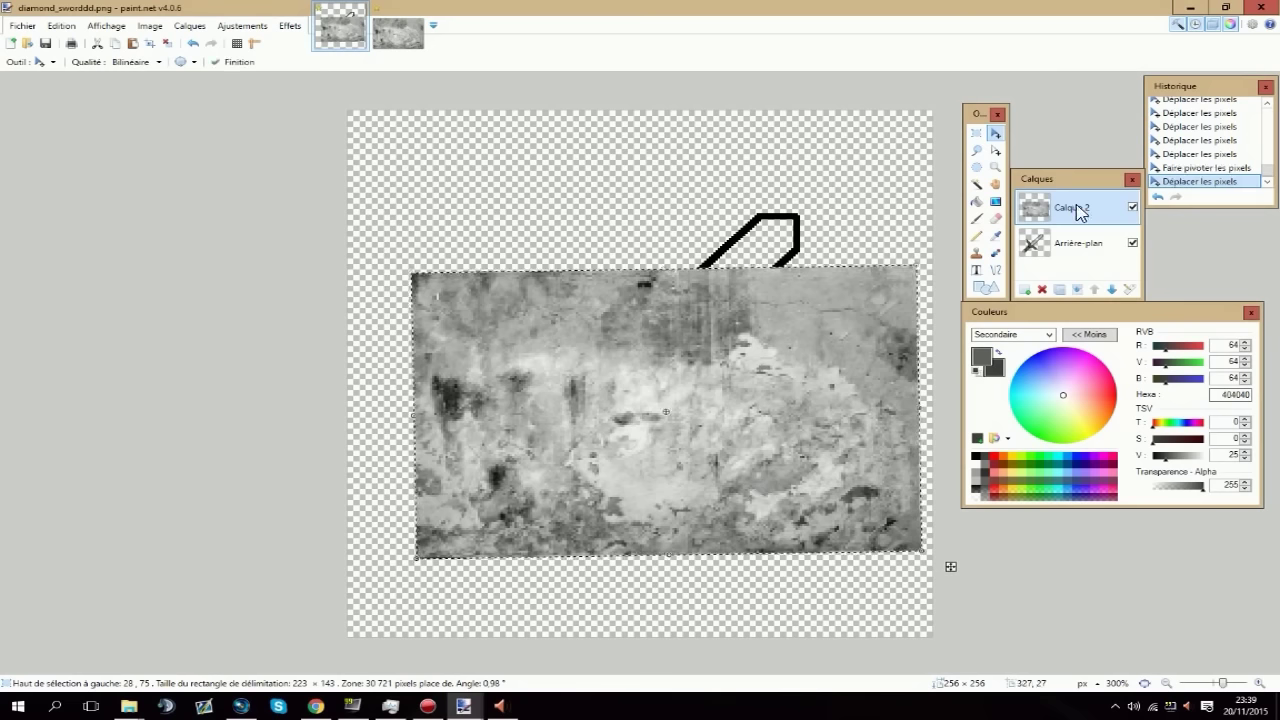
mouse_move(1052, 248)
left_mouse_down()
mouse_move(1071, 206)
mouse_move(1070, 248)
left_mouse_up()
left_click(242, 25)
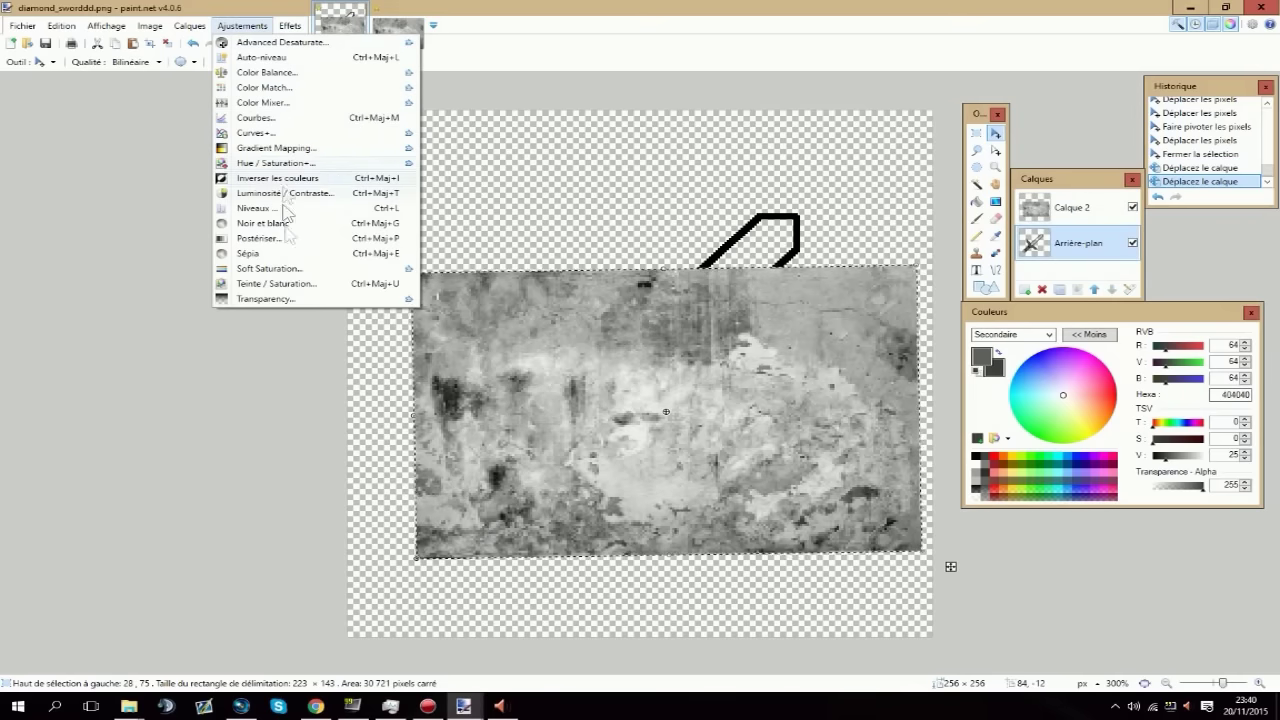
left_click(286, 286)
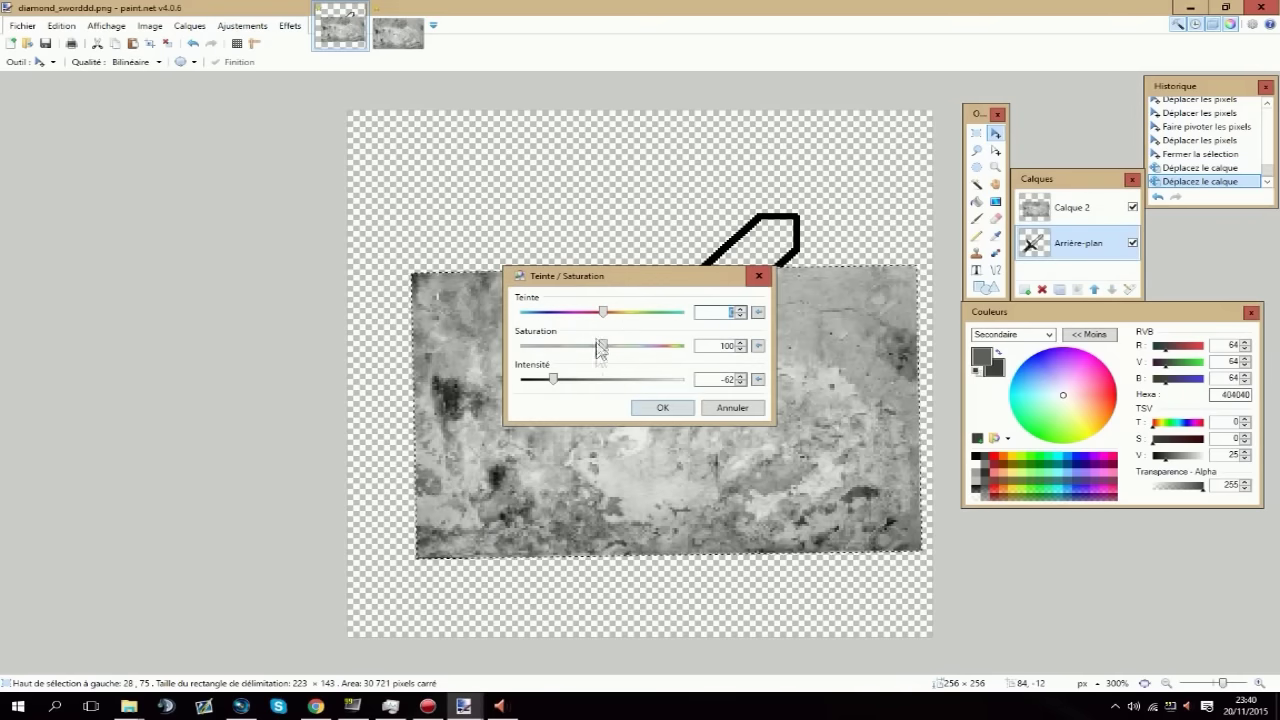
left_click(759, 276)
Darken the wall texture on Calque 2 with a Hue/Saturation adjustment, setting the intensity to -4.
left_click(1072, 207)
left_click(242, 25)
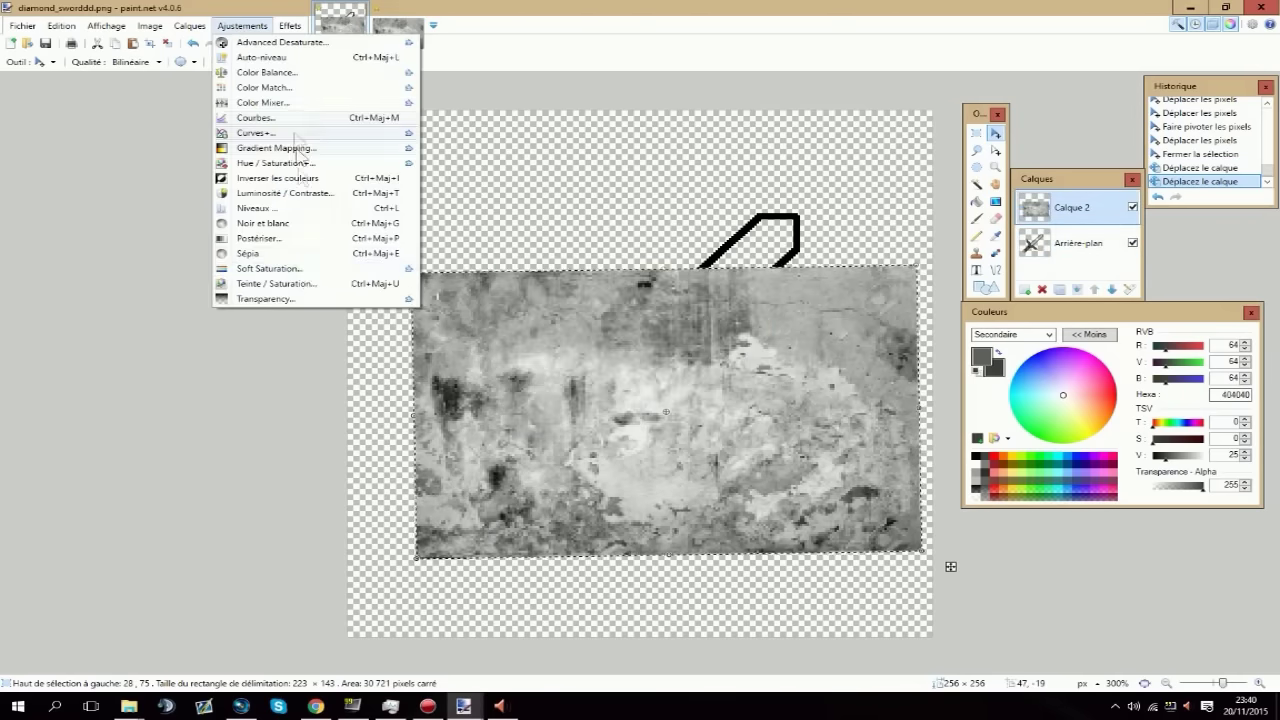
left_click(300, 285)
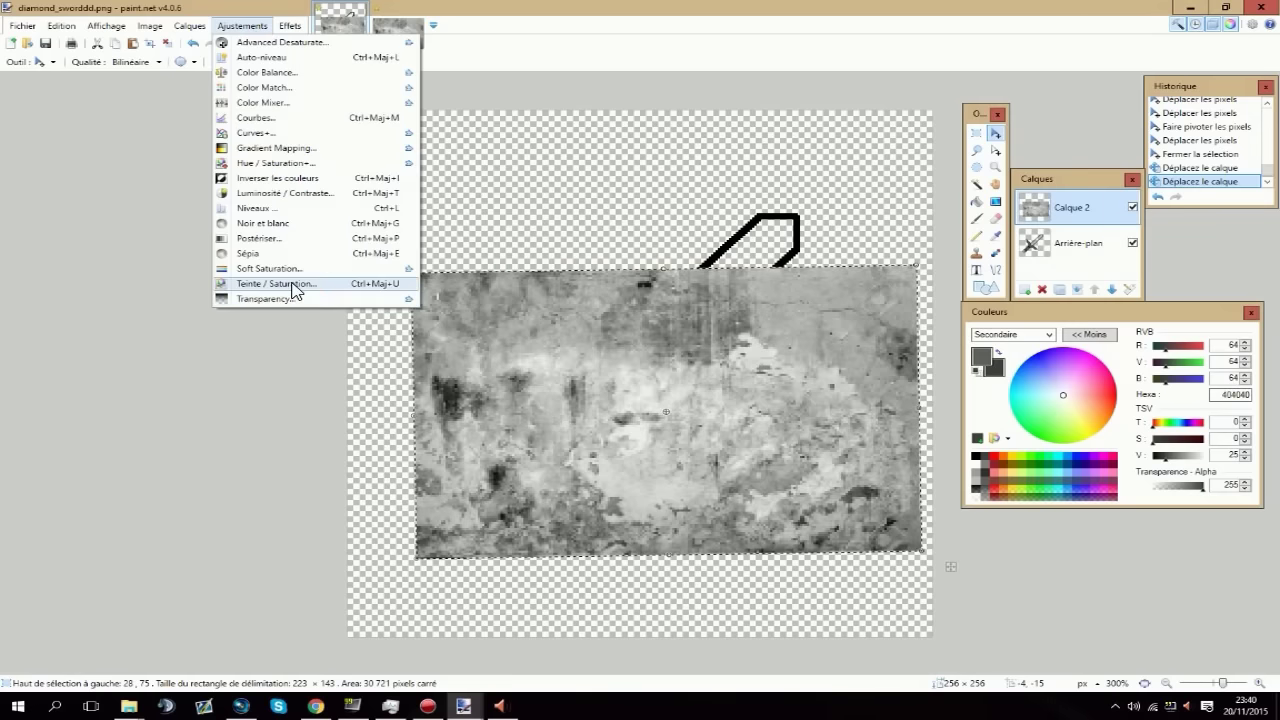
left_click(290, 284)
mouse_move(602, 380)
left_mouse_down()
mouse_move(563, 383)
mouse_move(597, 381)
left_mouse_up()
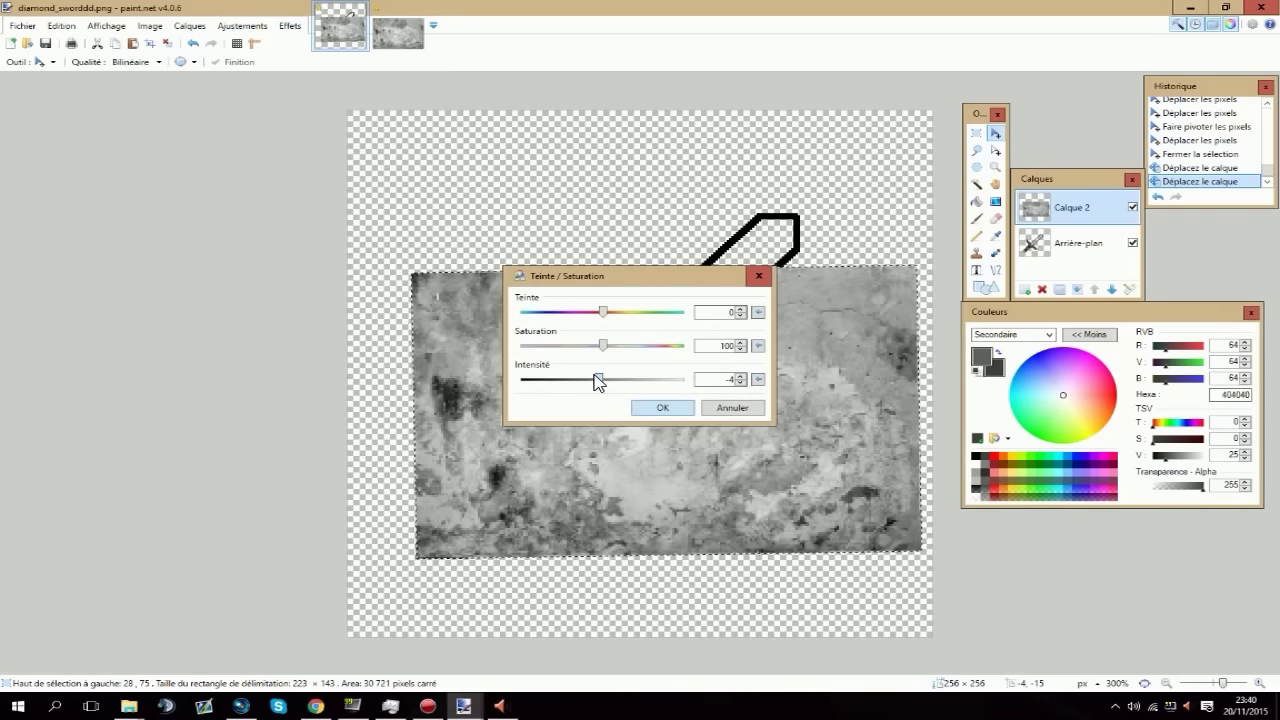
left_click(662, 408)
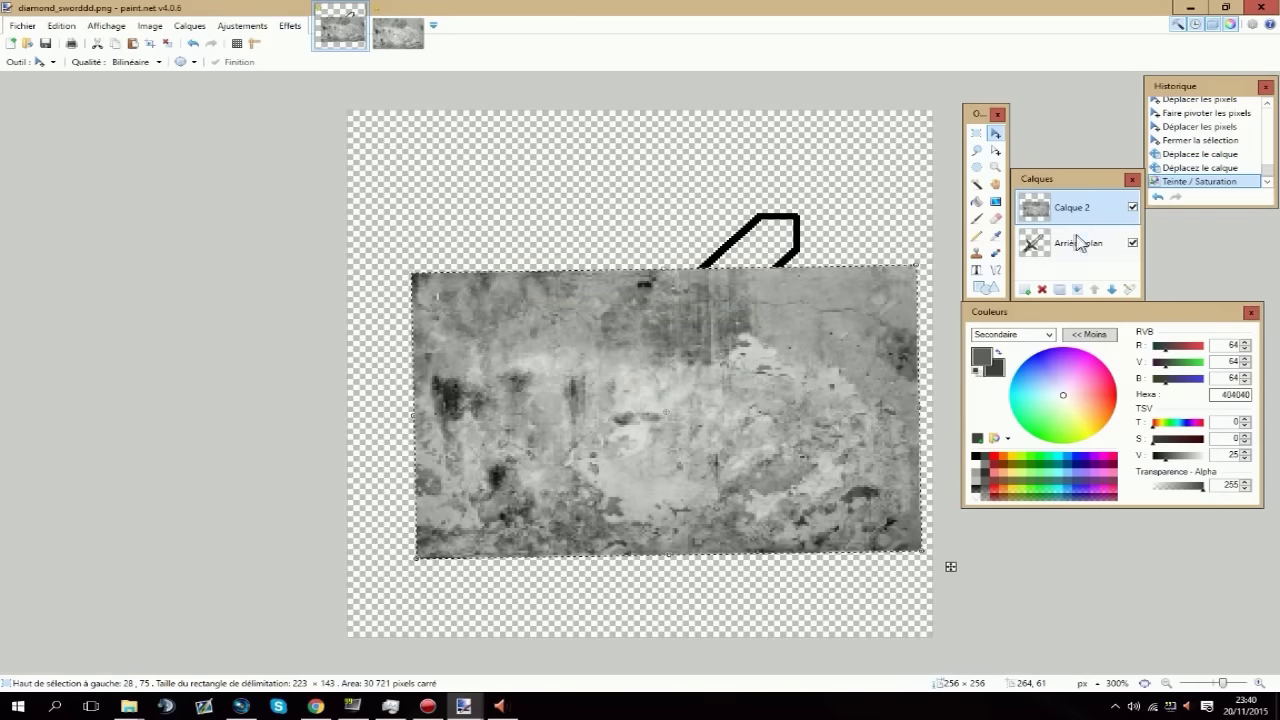
Set the blend mode of layer Calque 2 to Multiplicateur.
left_click(1129, 289)
left_click(629, 357)
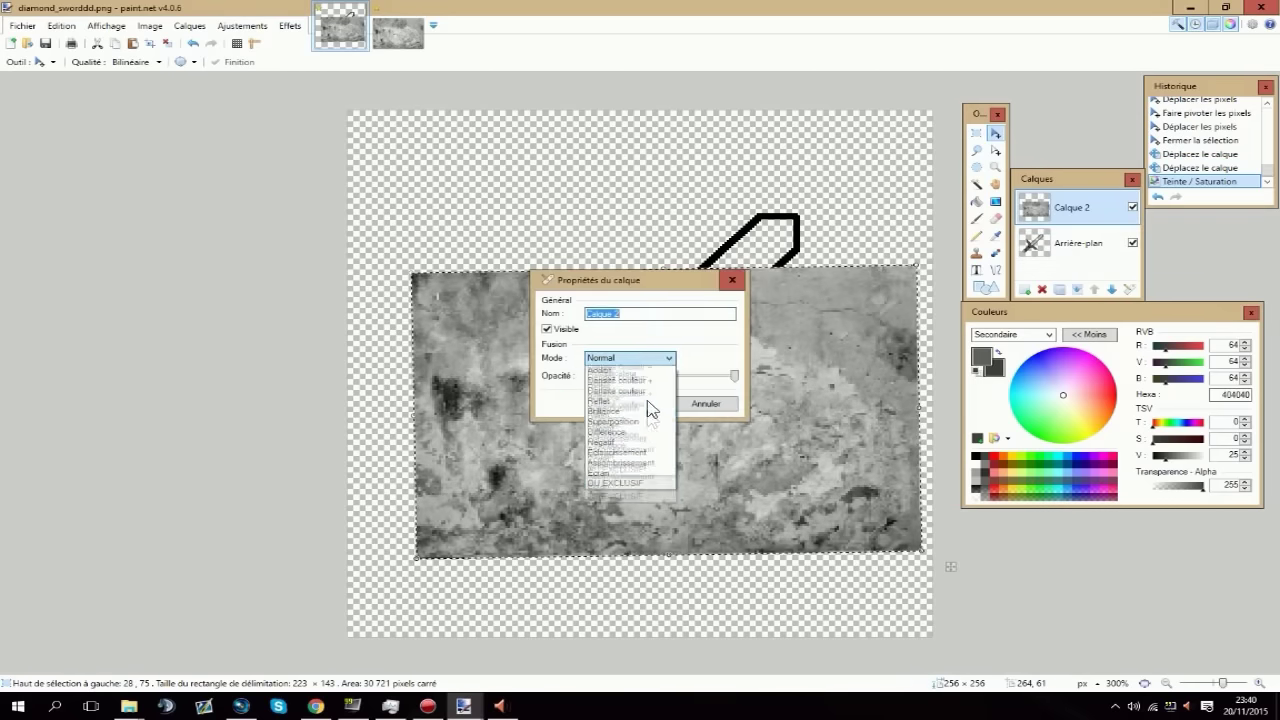
left_click(619, 381)
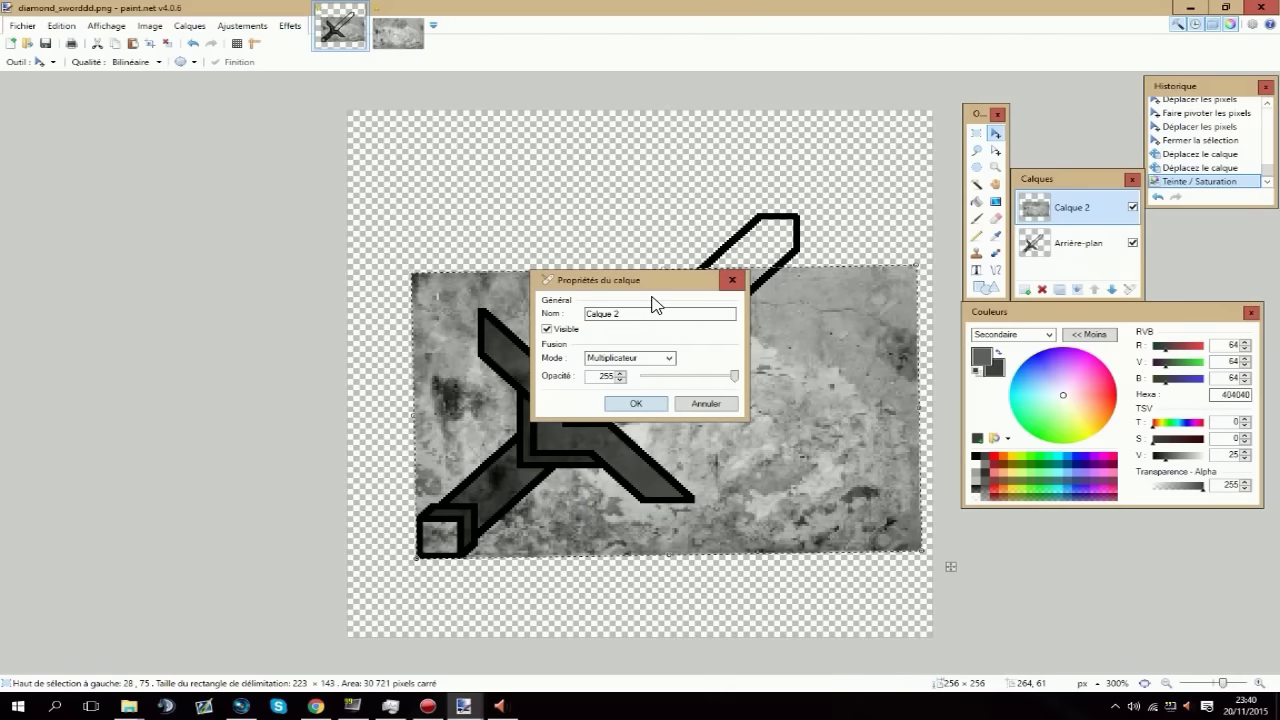
left_click_drag(651, 287, 980, 289)
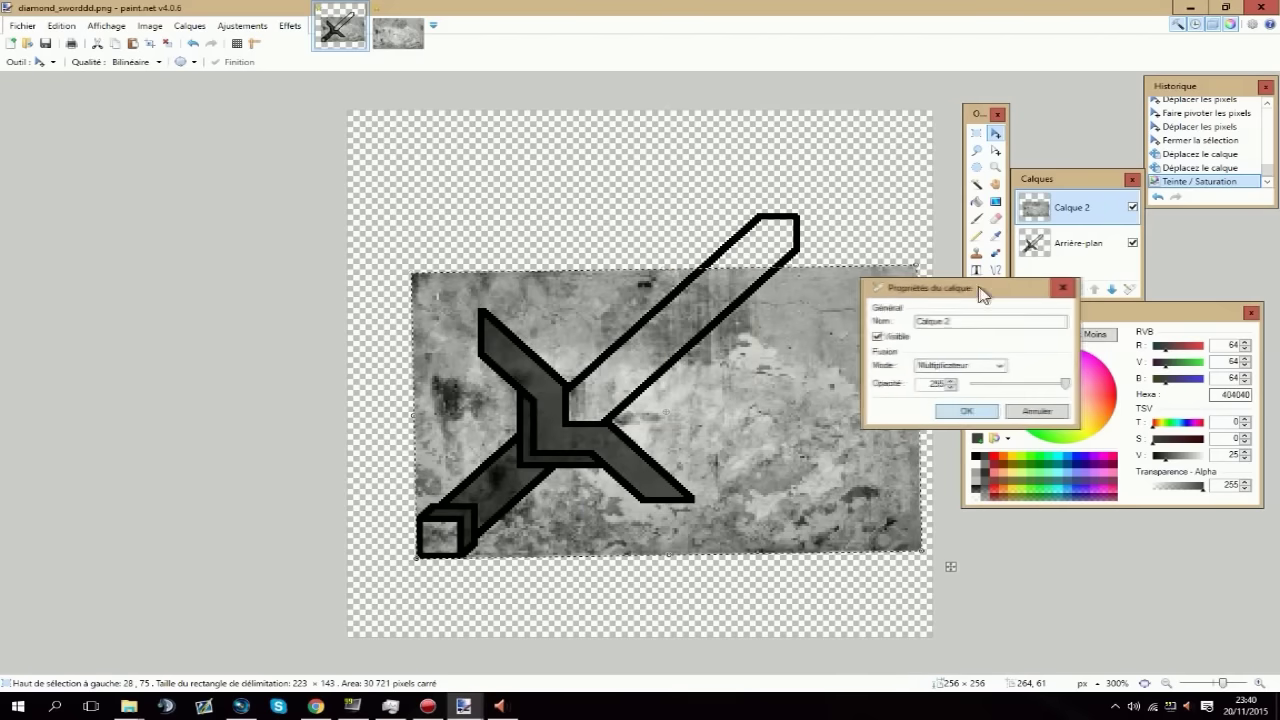
left_click(964, 407)
Cut the wall texture from Calque 2 everywhere except over the guard and grip, using a Magic Wand selection made on Arrière-plan, and flatten the image.
left_click(1092, 245)
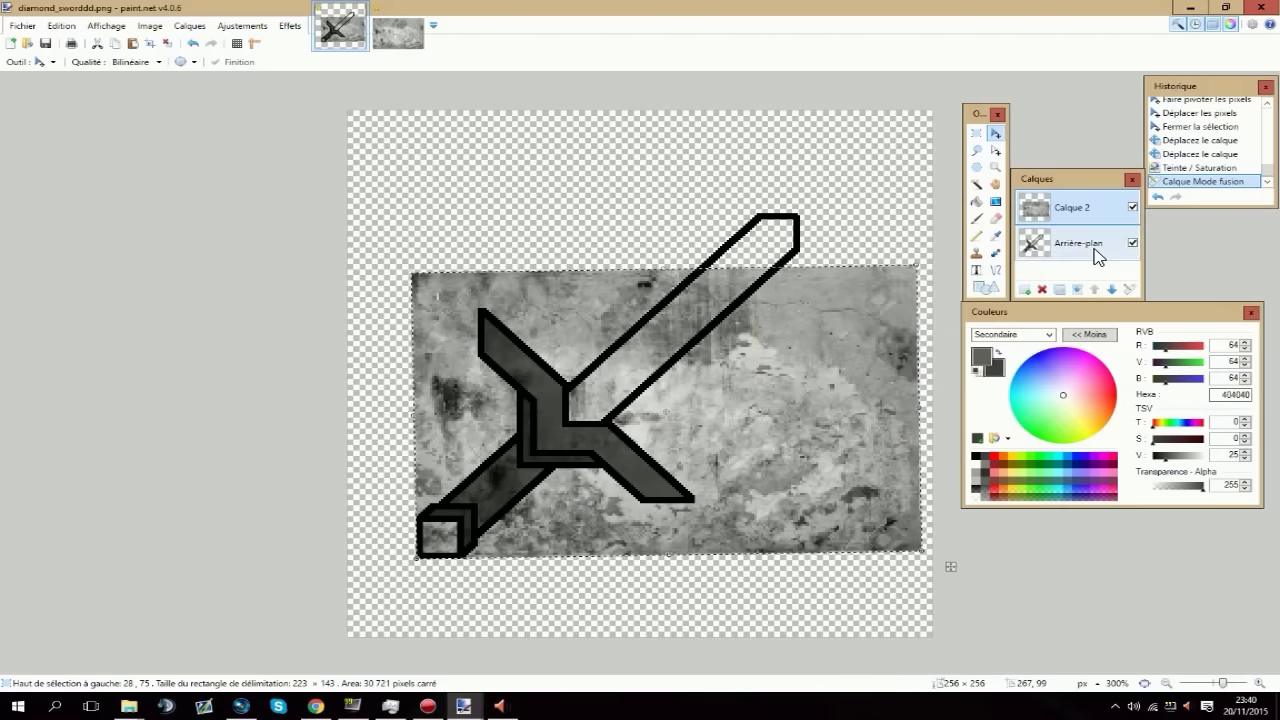
left_click(977, 184)
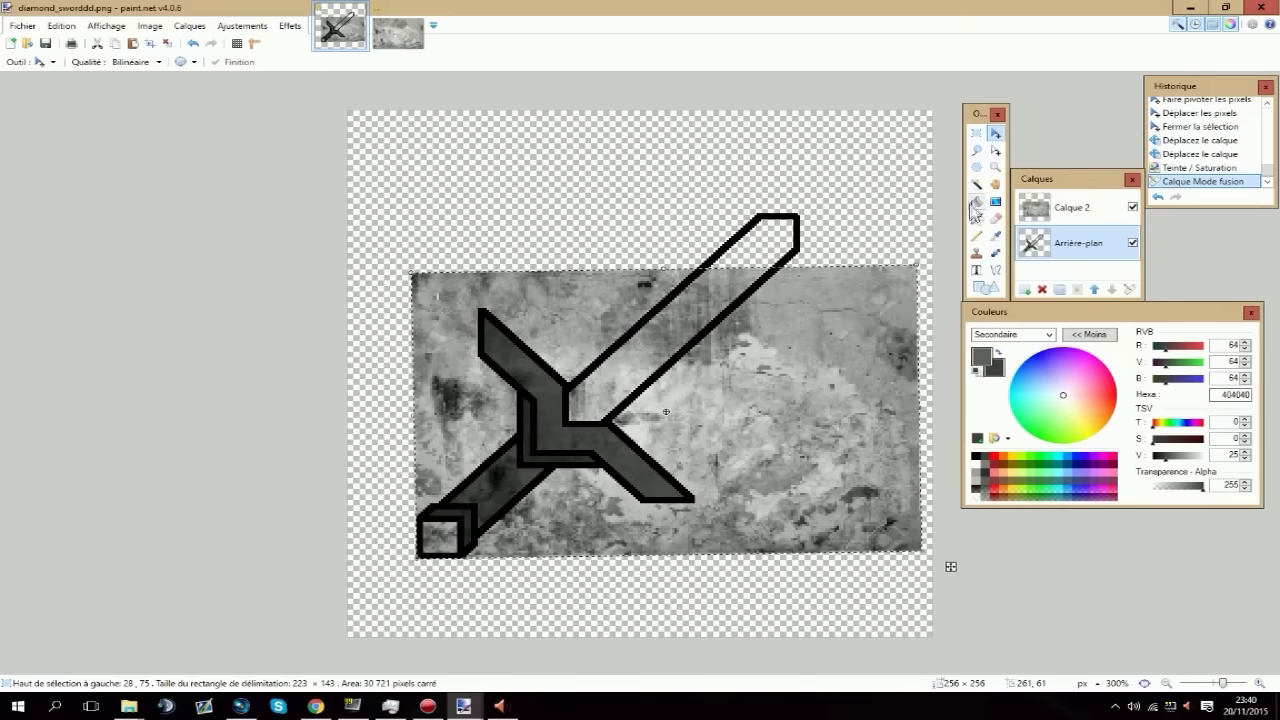
left_click(551, 420)
left_click(579, 229, "ctrl")
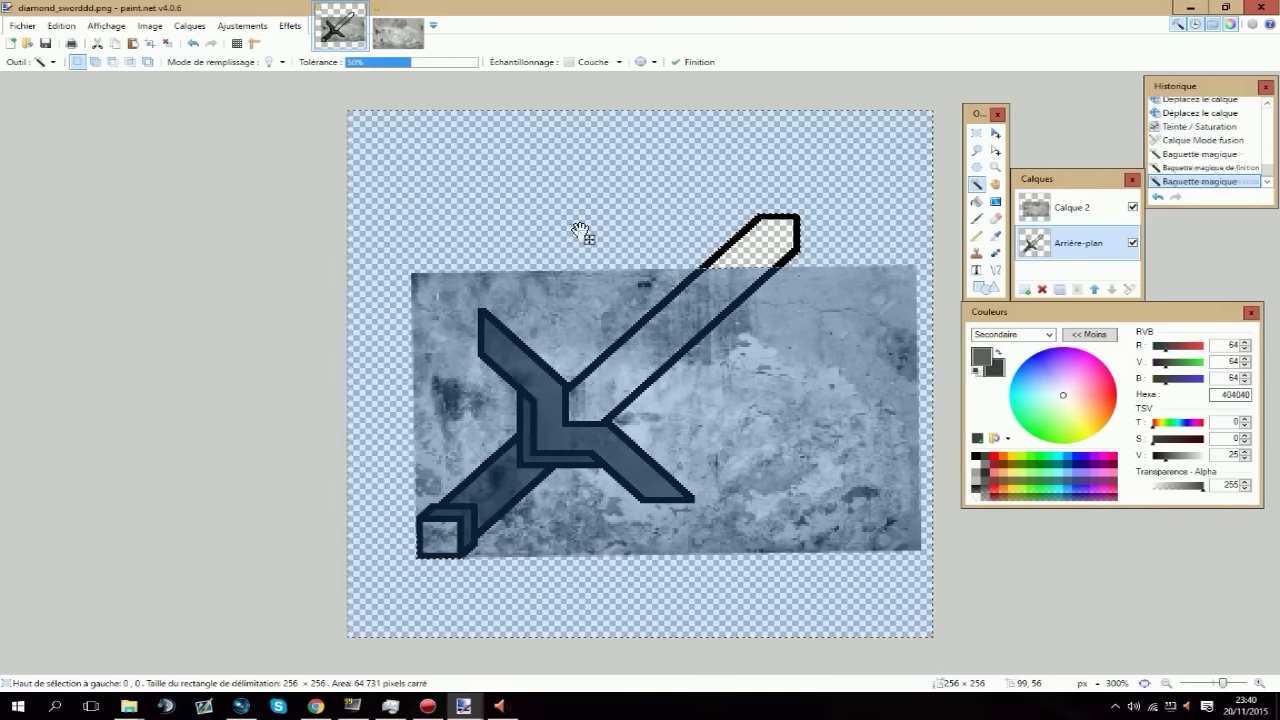
left_click(540, 400, "alt")
left_click(451, 518, "alt")
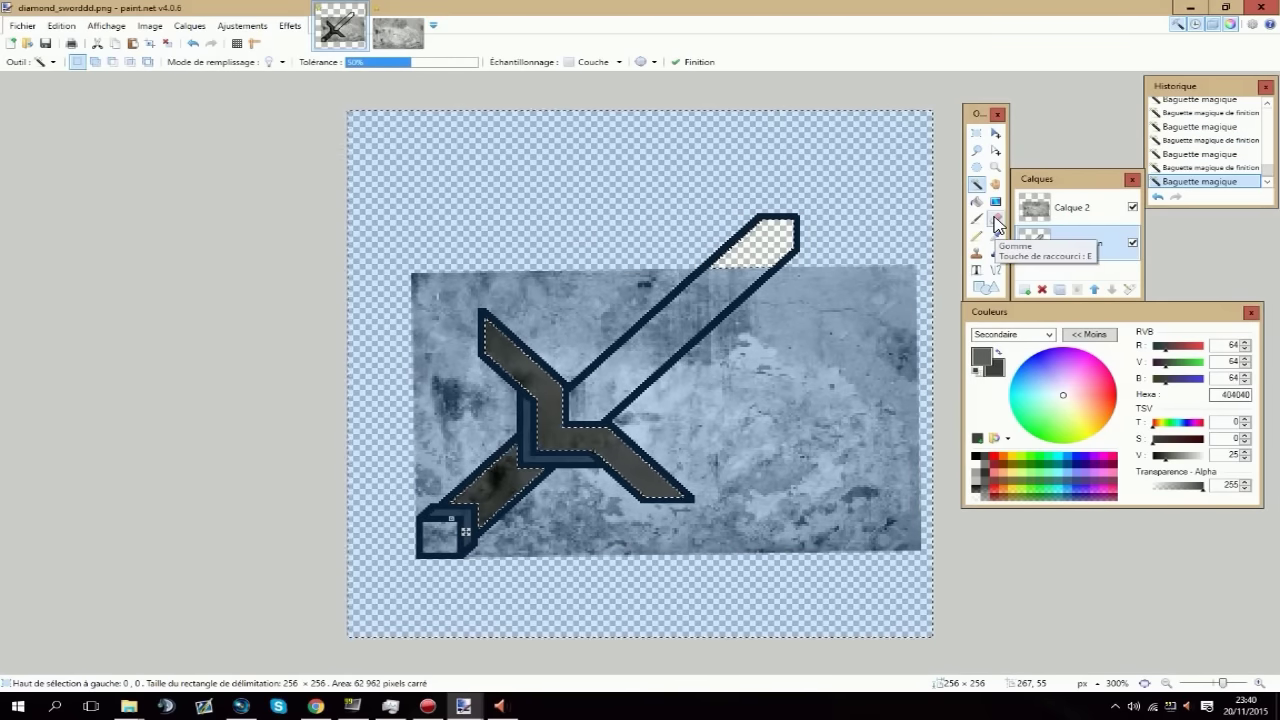
left_click(1082, 218)
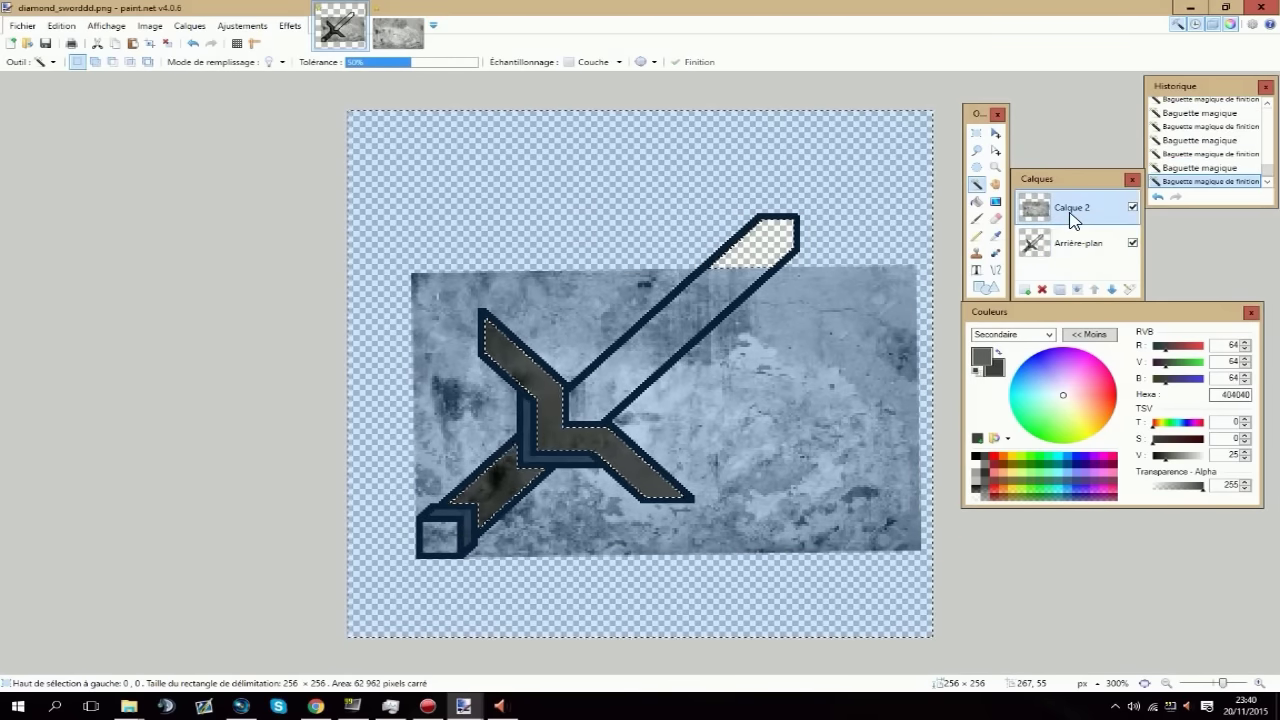
key("ctrl+x")
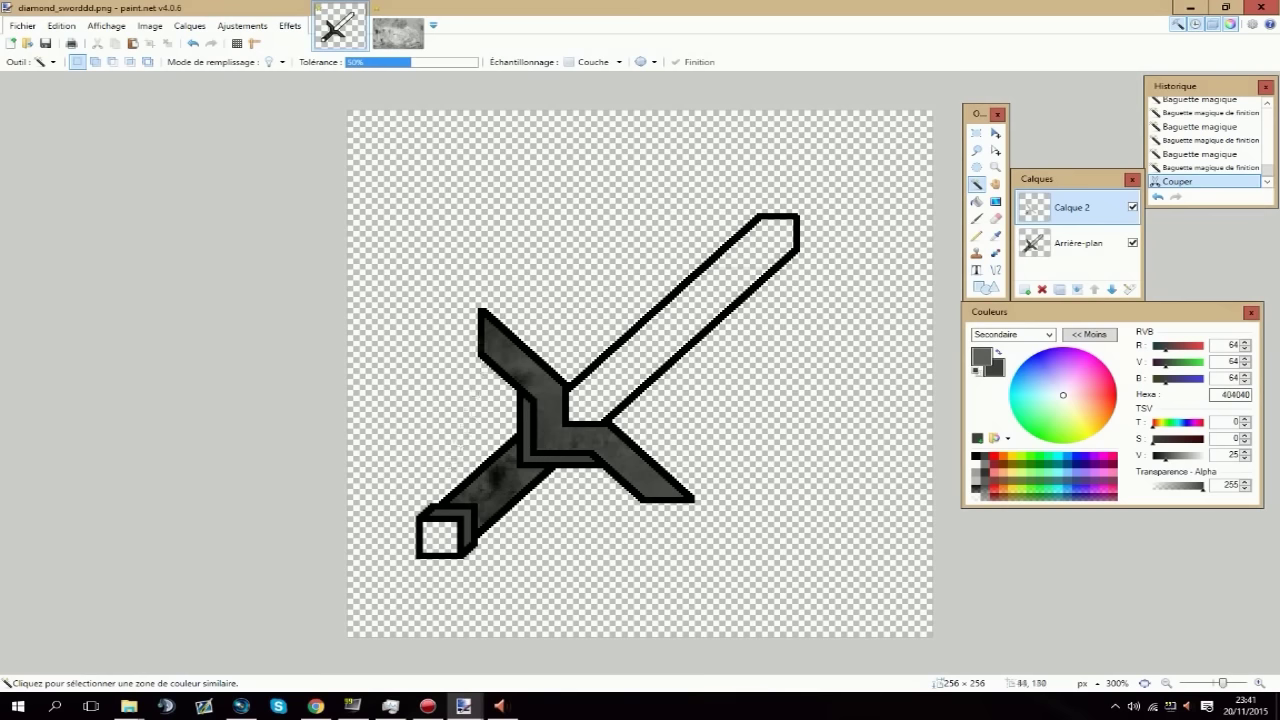
key("ctrl+shift+f")
Try to select and fill the guard's L-shaped edge strip with the Magic Wand and paint bucket.
scroll(563, 477, "up", 8)
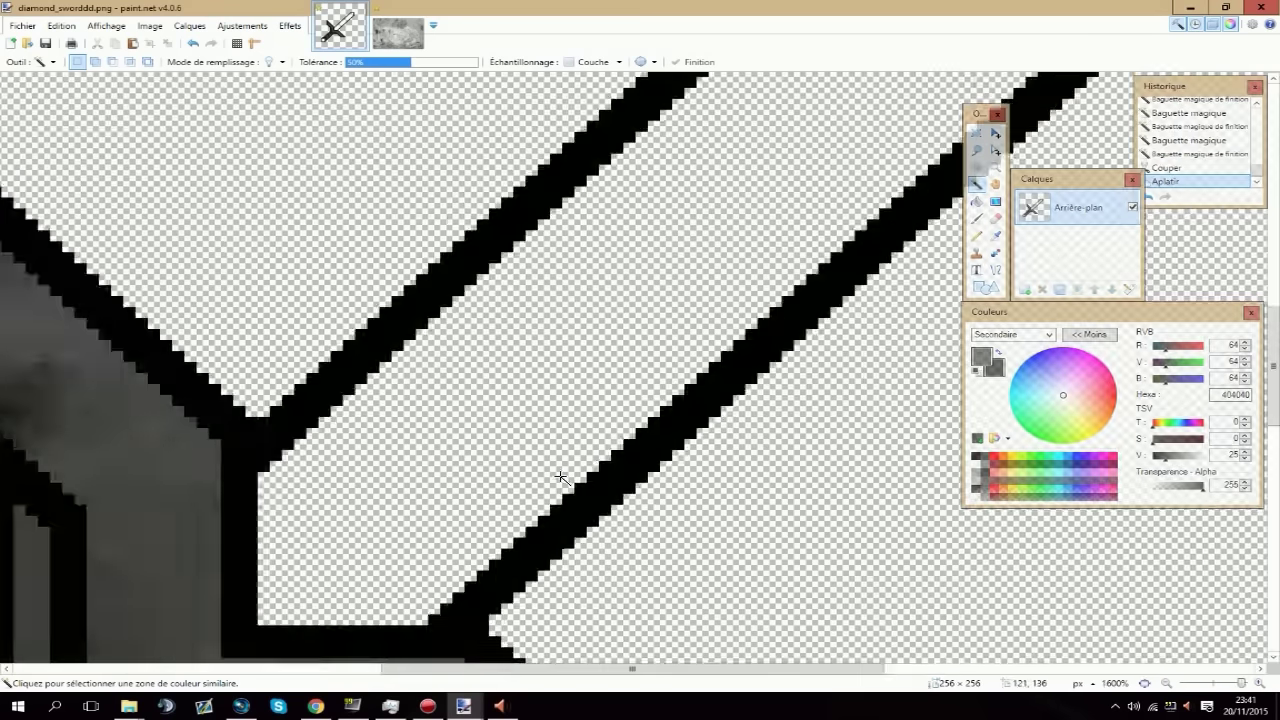
key("space")
left_click_drag(371, 563, 809, 236)
left_click(977, 184)
left_click(434, 289)
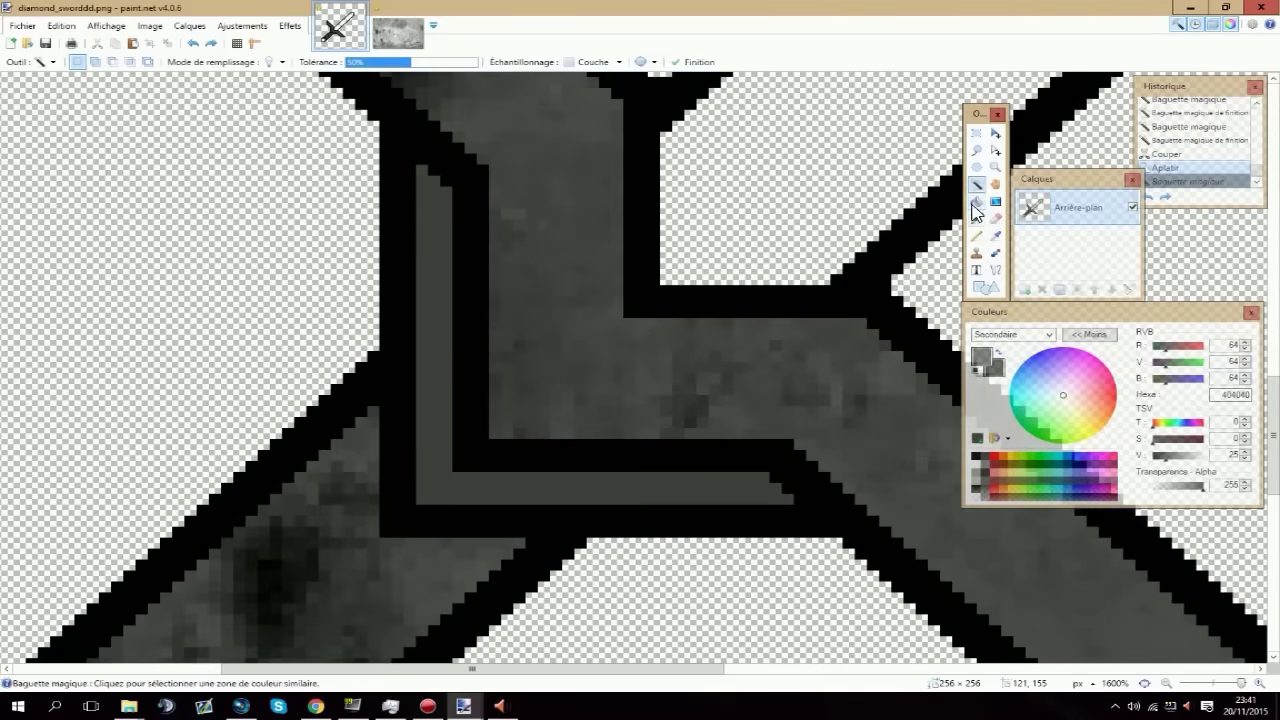
left_click(977, 202)
left_click(449, 251)
key("ctrl+z")
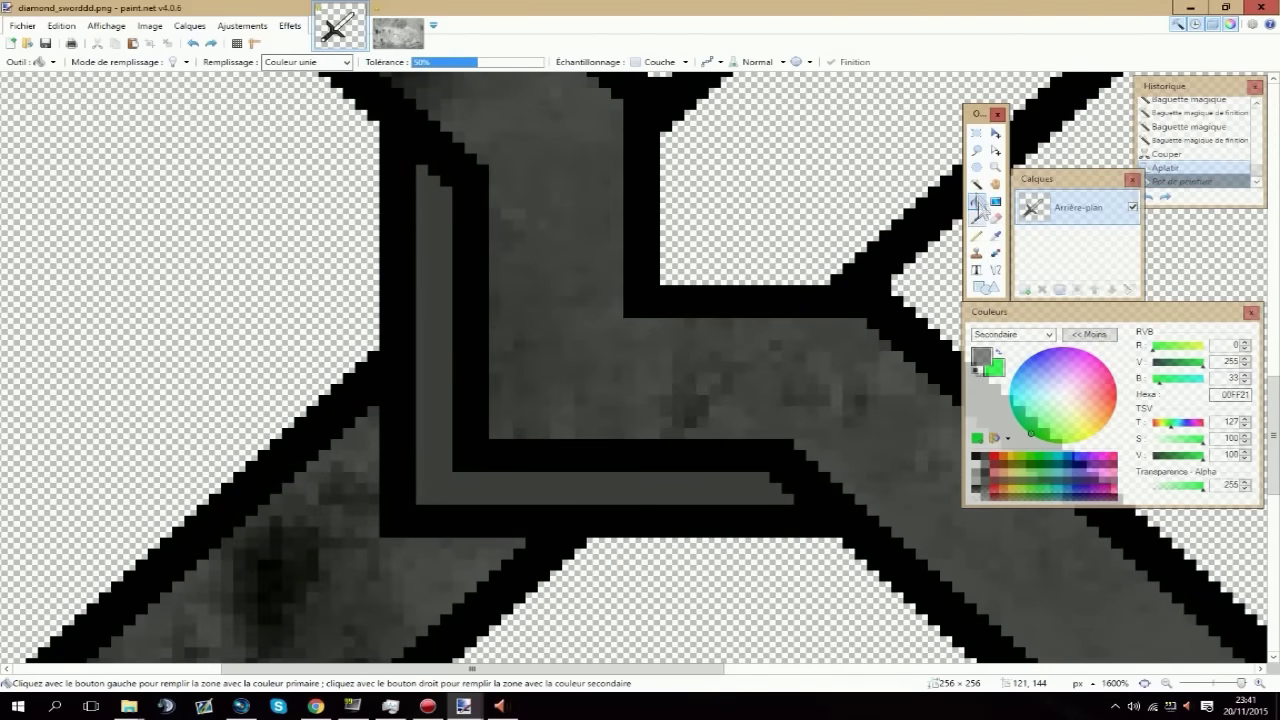
Draw a few lighter grey pixels with the pencil at the upper end of the guard's L-shaped edge strip.
left_click(976, 236)
right_click(976, 457)
mouse_move(428, 182)
left_mouse_down()
mouse_move(424, 204)
mouse_move(436, 198)
left_mouse_up()
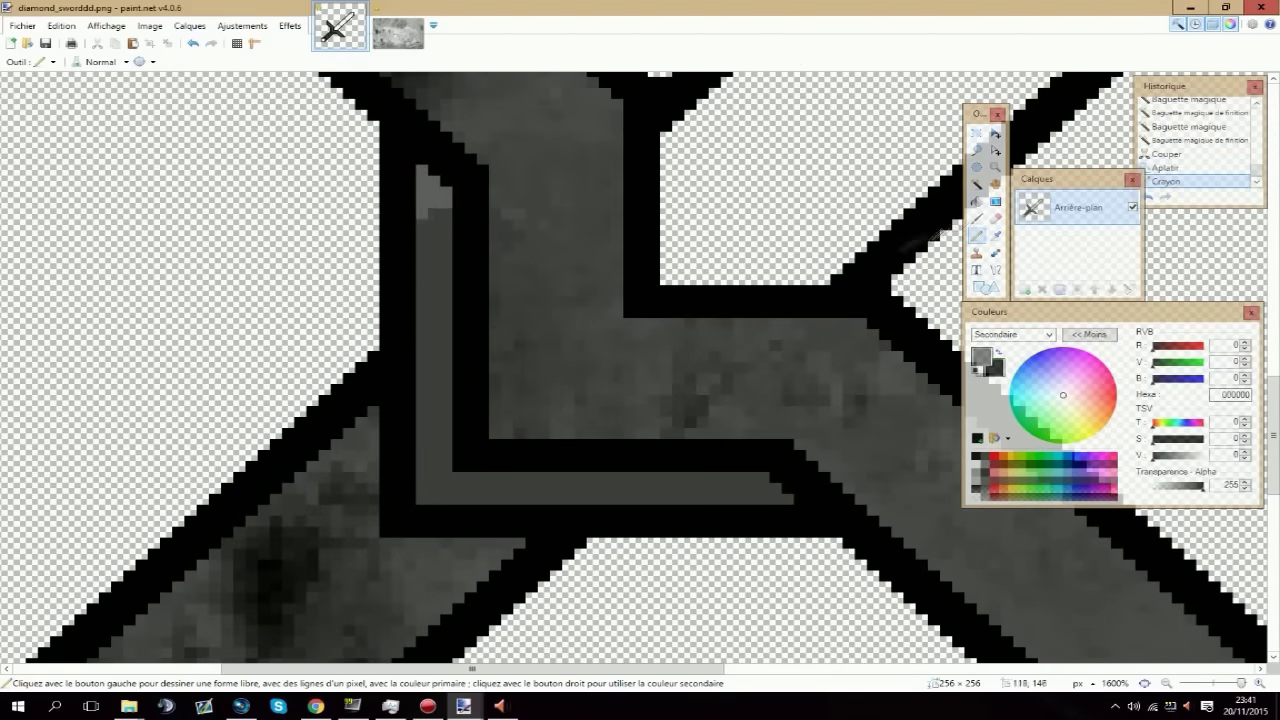
Select the guard's L-shaped edge strip with the Magic Wand, fill it with grey 808080 and deselect.
left_click(977, 184)
left_click(433, 197)
scroll(546, 298, "down", 7)
left_click(346, 501)
key("ctrl+z")
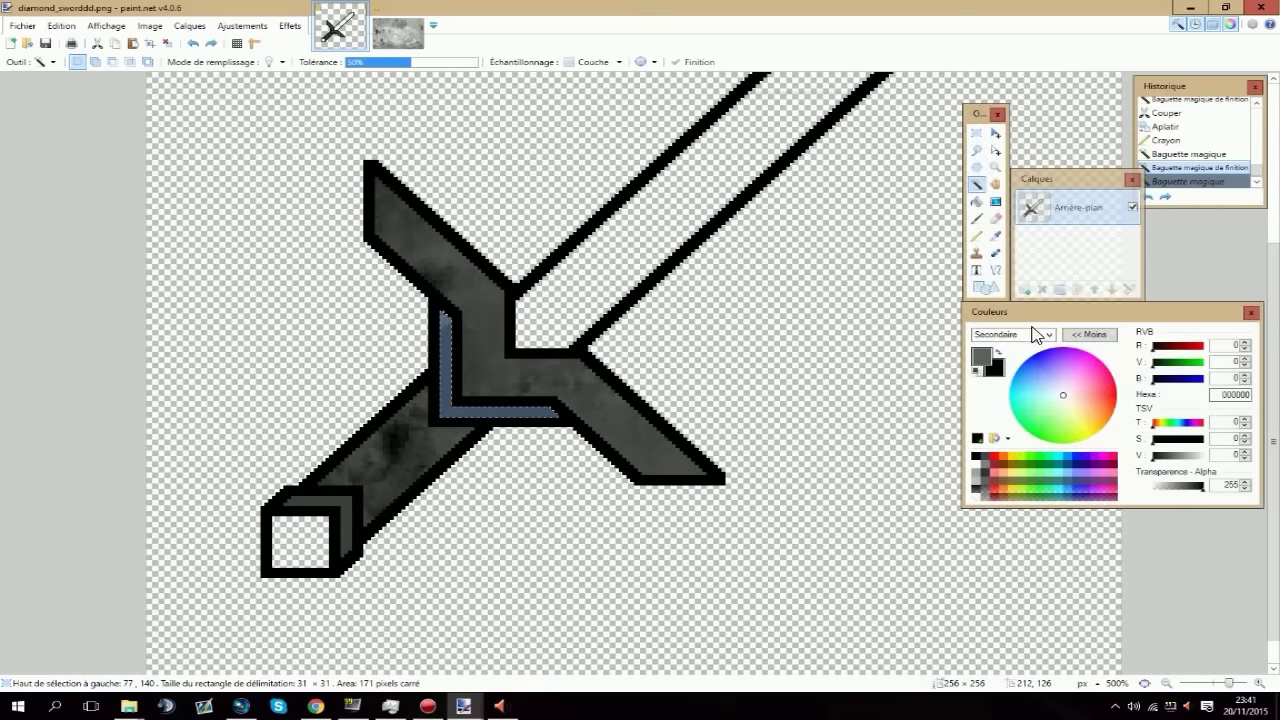
left_click(984, 360)
left_click(975, 469)
key("f")
left_click(443, 372)
key("ctrl+d")
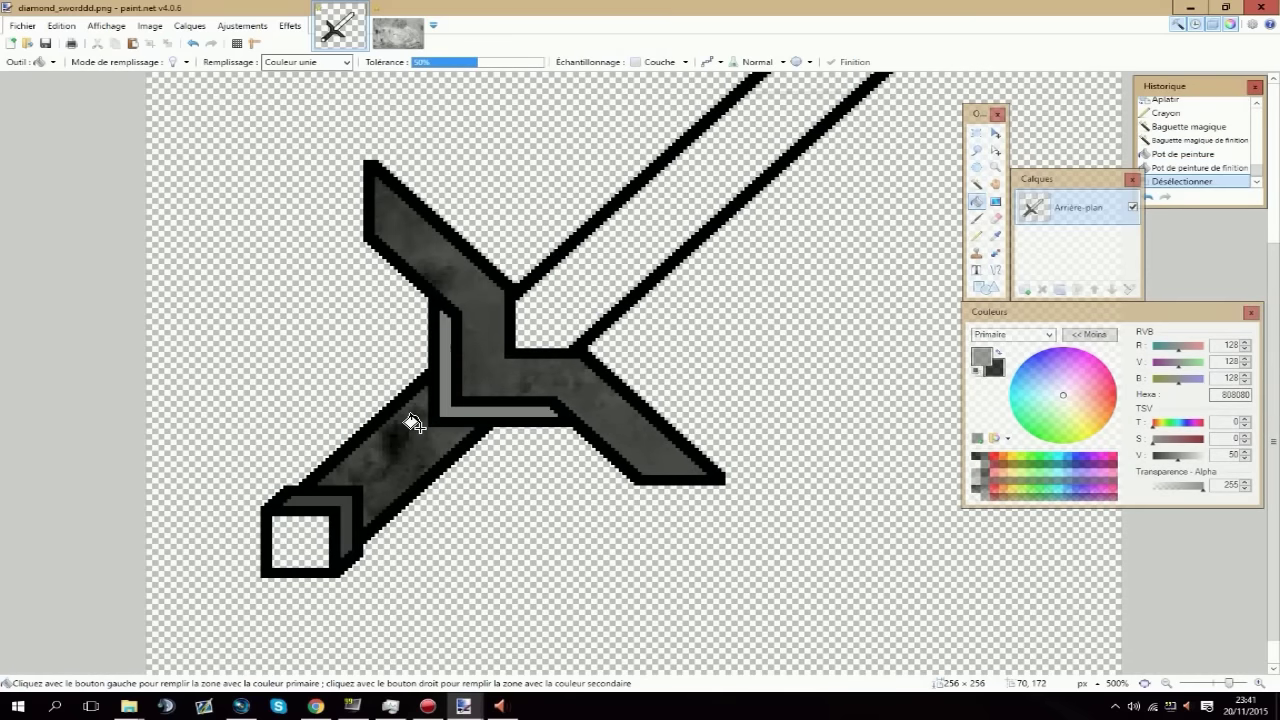
Fill the L-shaped side strip of the pommel with grey 808080, marking it with the pencil and selecting it with the Magic Wand first, and deselect.
scroll(330, 509, "up", 8)
key("k")
left_click(995, 184)
left_click_drag(366, 528, 912, 282)
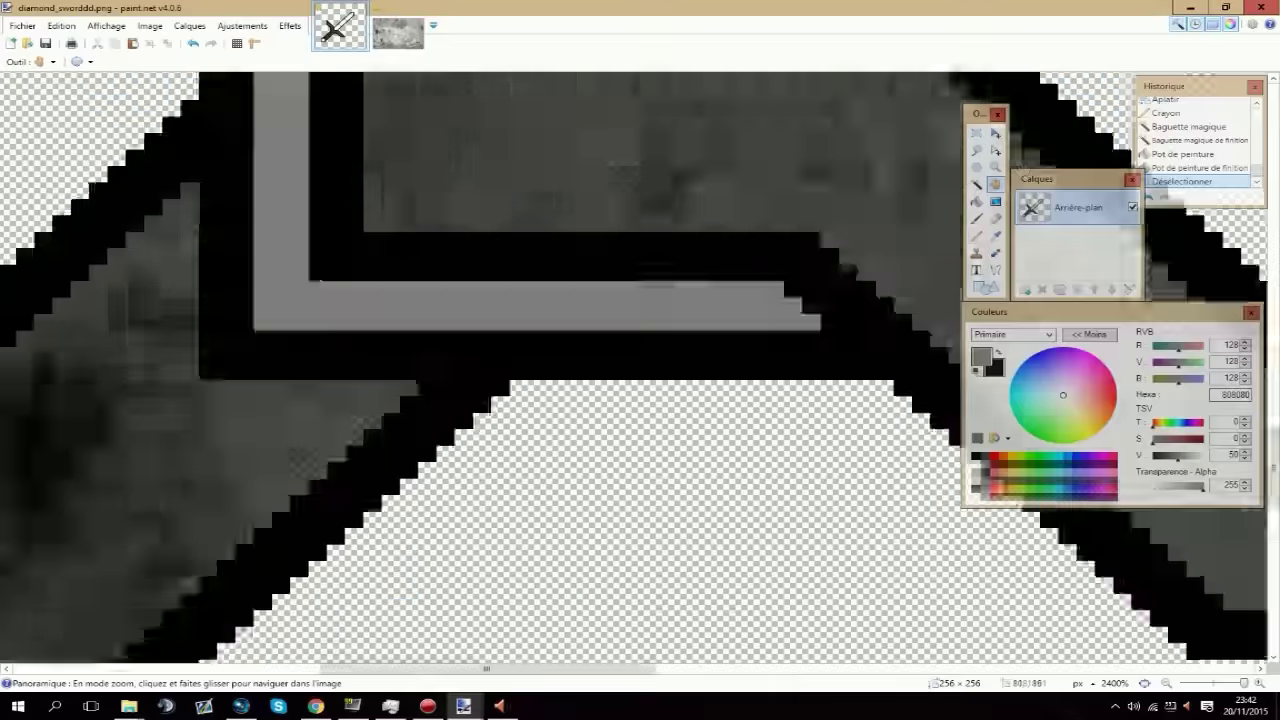
left_click_drag(130, 640, 948, 220)
left_click(978, 235)
left_click_drag(627, 322, 627, 421)
left_click(977, 184)
double_click(629, 355)
left_click(977, 201)
left_click(611, 368)
key("ctrl+d")
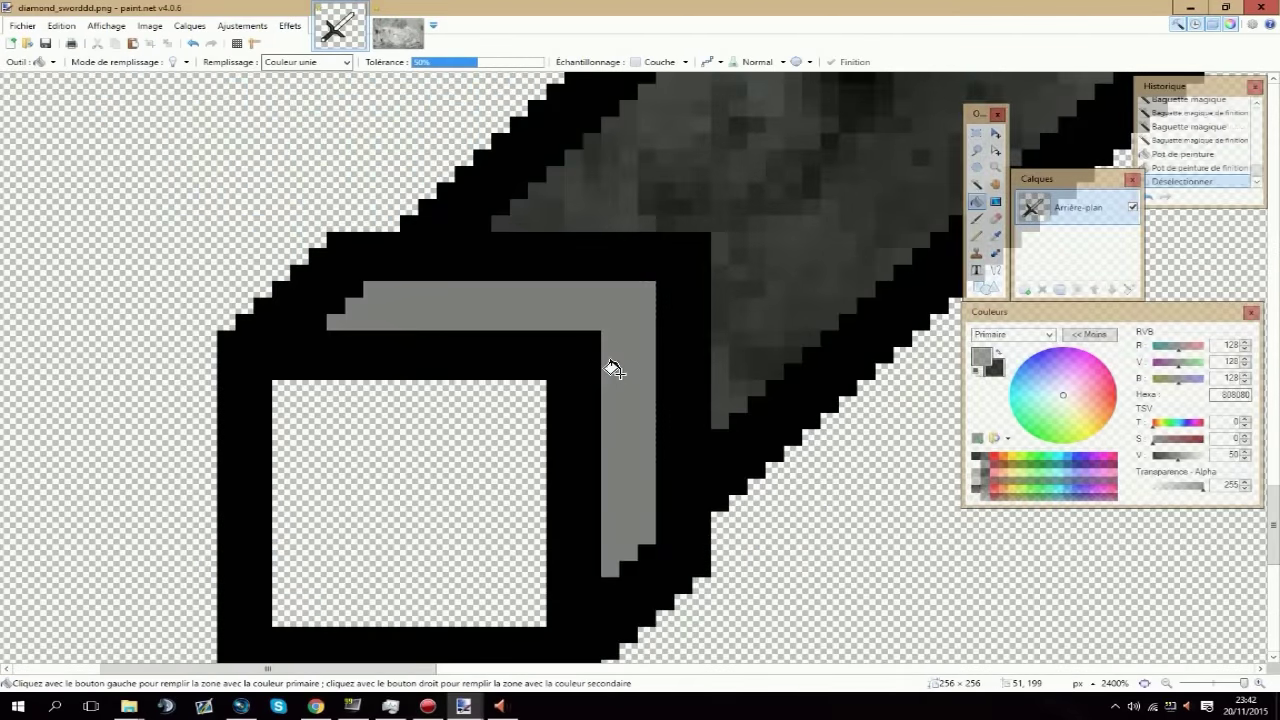
Fill the blade's interior with red (FF0000) and black clouds using the Nuages effect, with the scale at 41 and the roughness slightly raised.
scroll(614, 369, "down", 8)
scroll(614, 368, "down", 2)
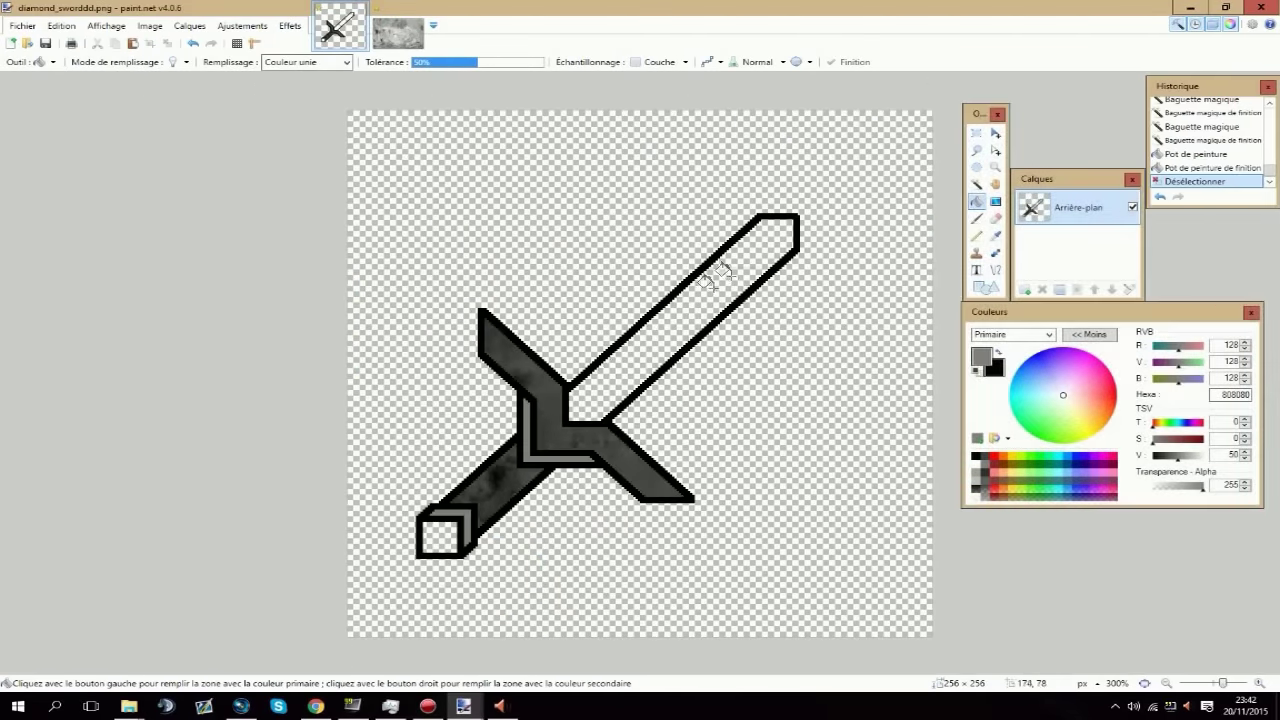
left_click(977, 184)
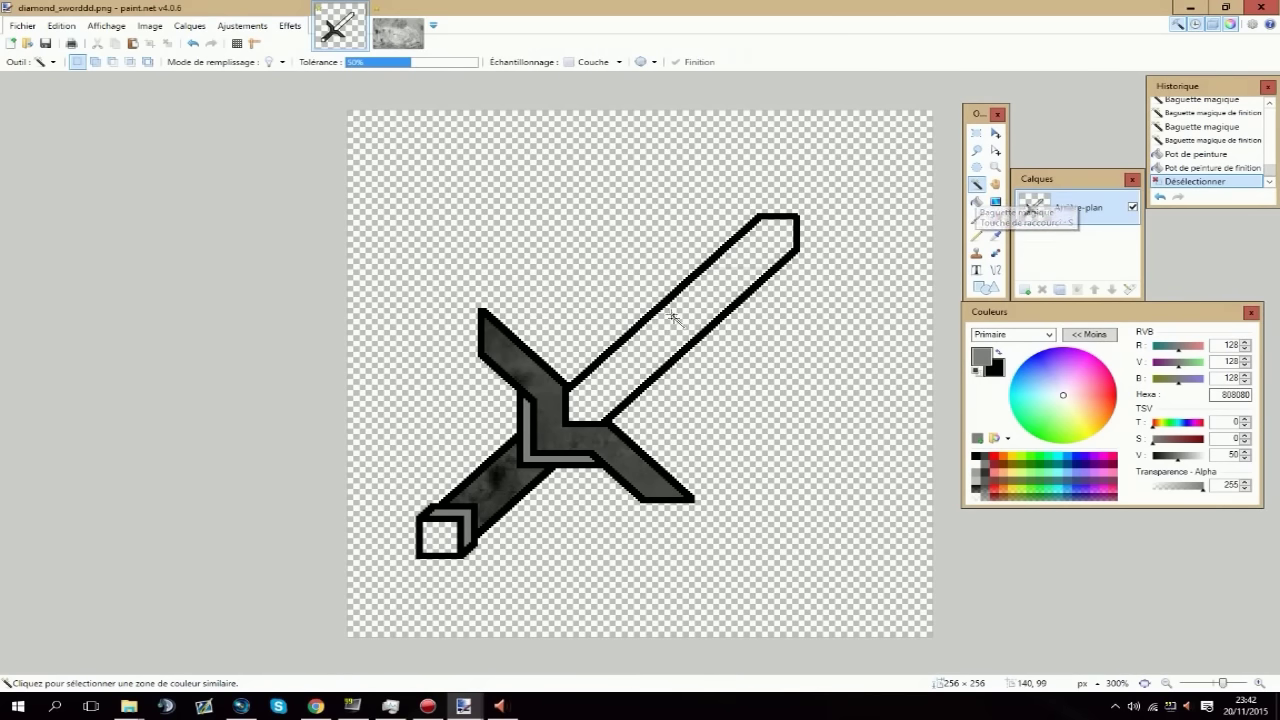
left_click(690, 328)
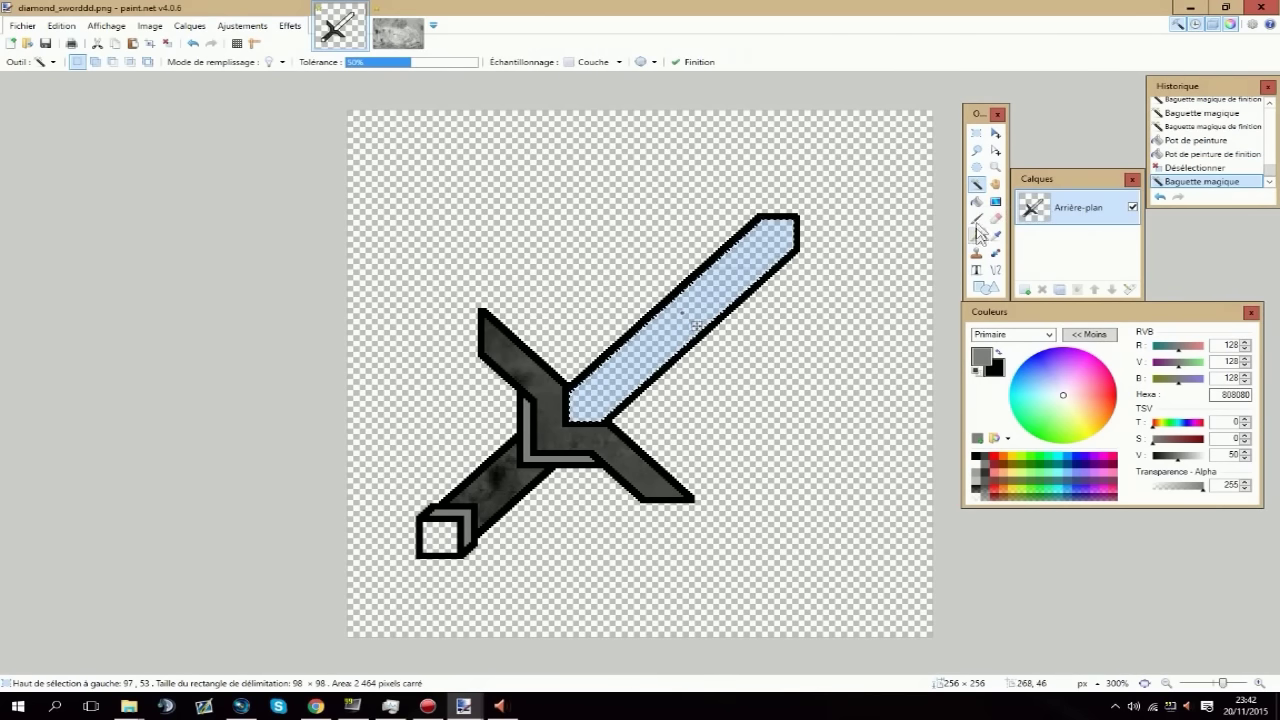
left_click(977, 201)
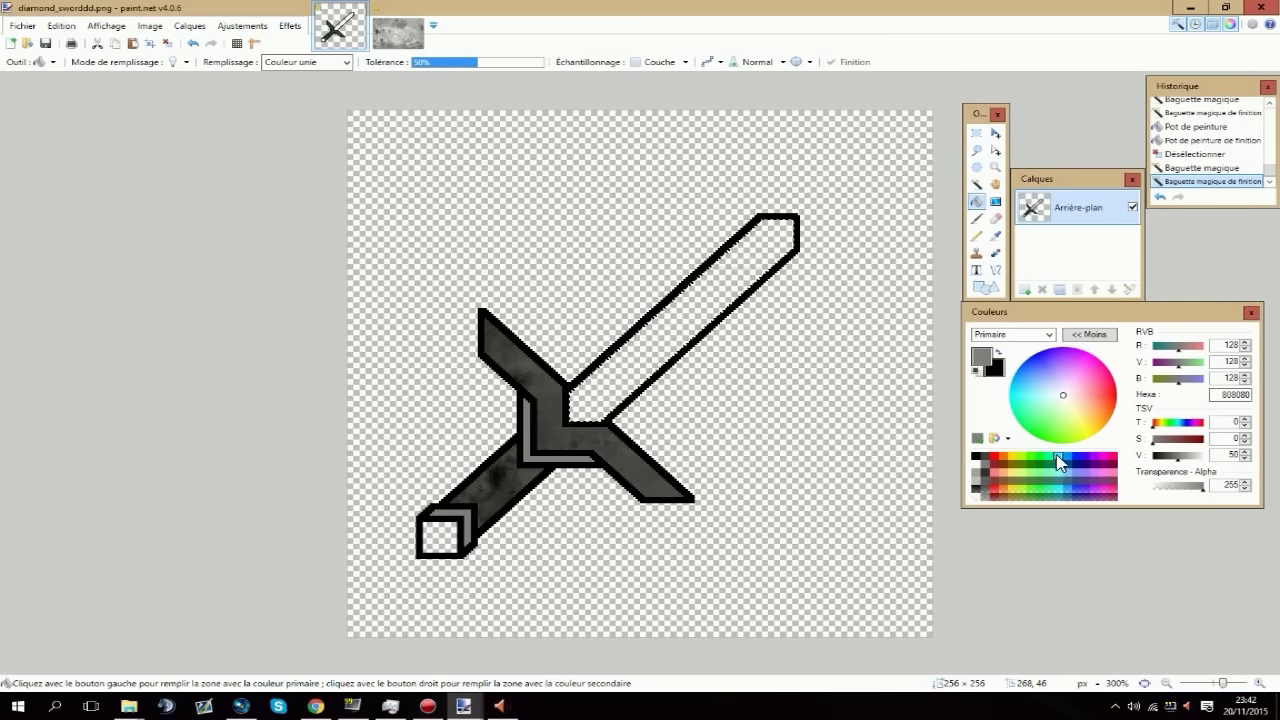
left_click(994, 459)
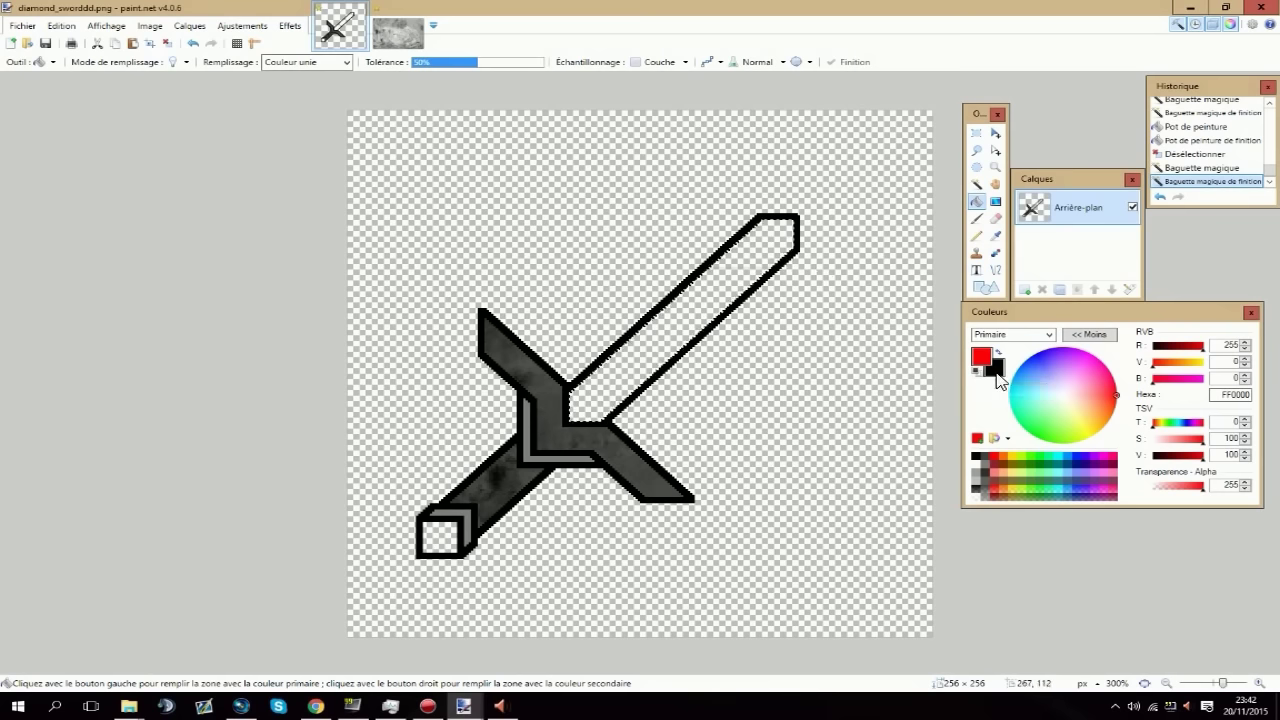
left_click(292, 27)
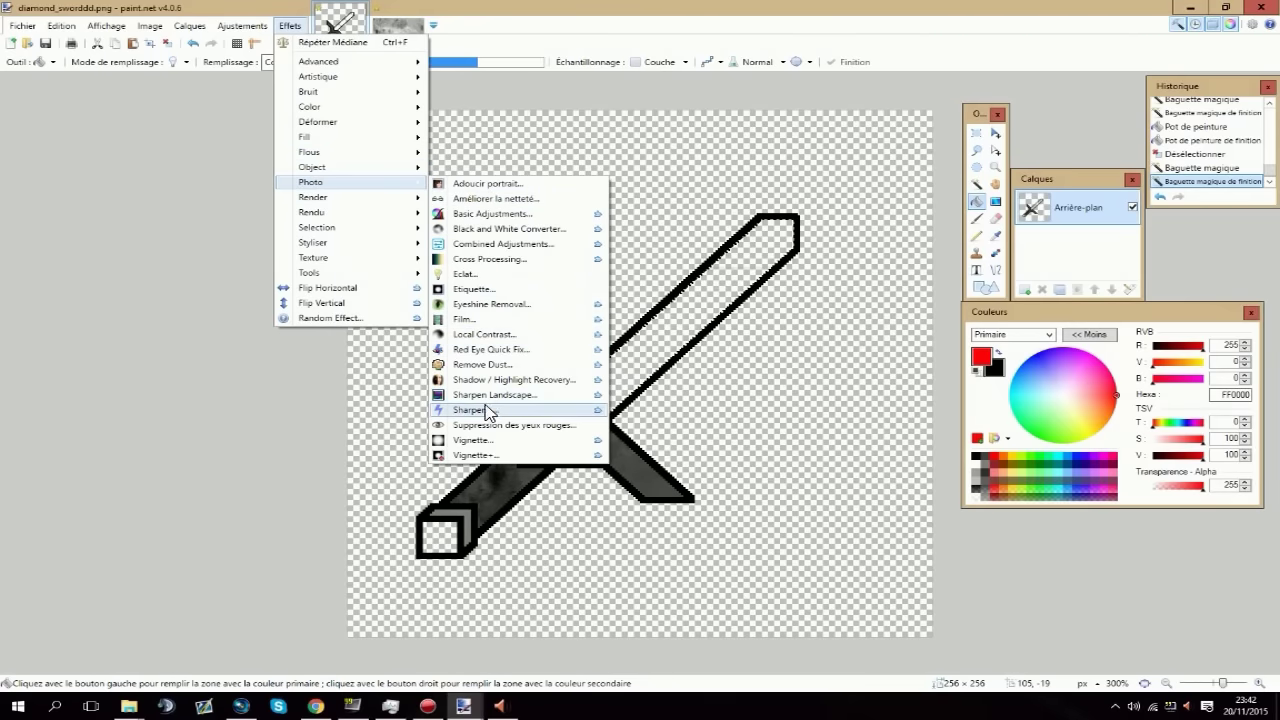
mouse_move(375, 214)
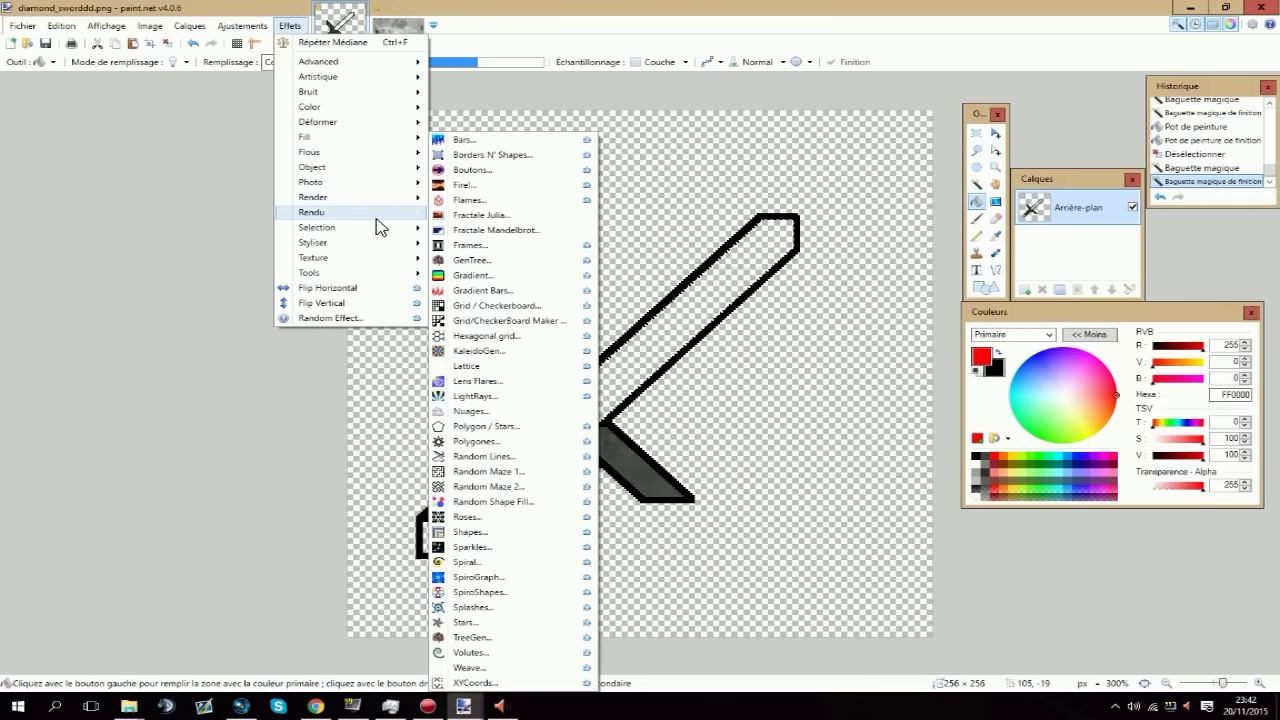
left_click(486, 410)
left_click_drag(640, 255, 988, 282)
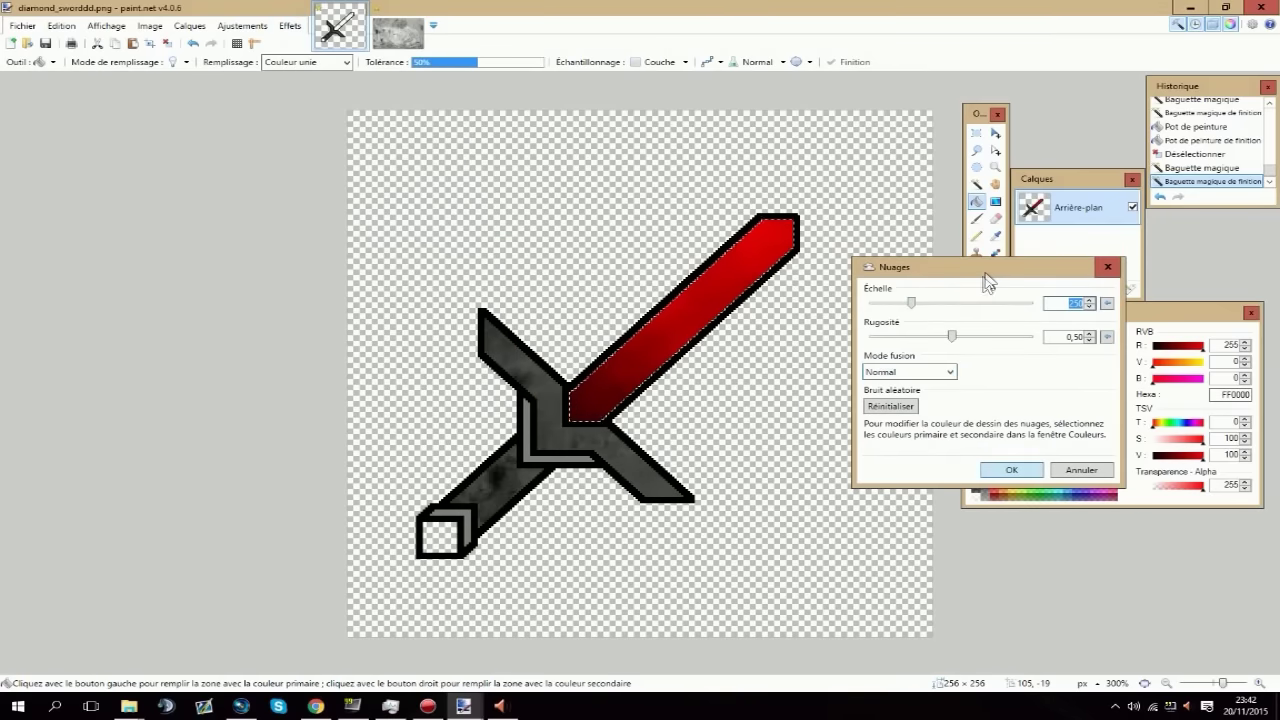
left_click_drag(920, 308, 883, 309)
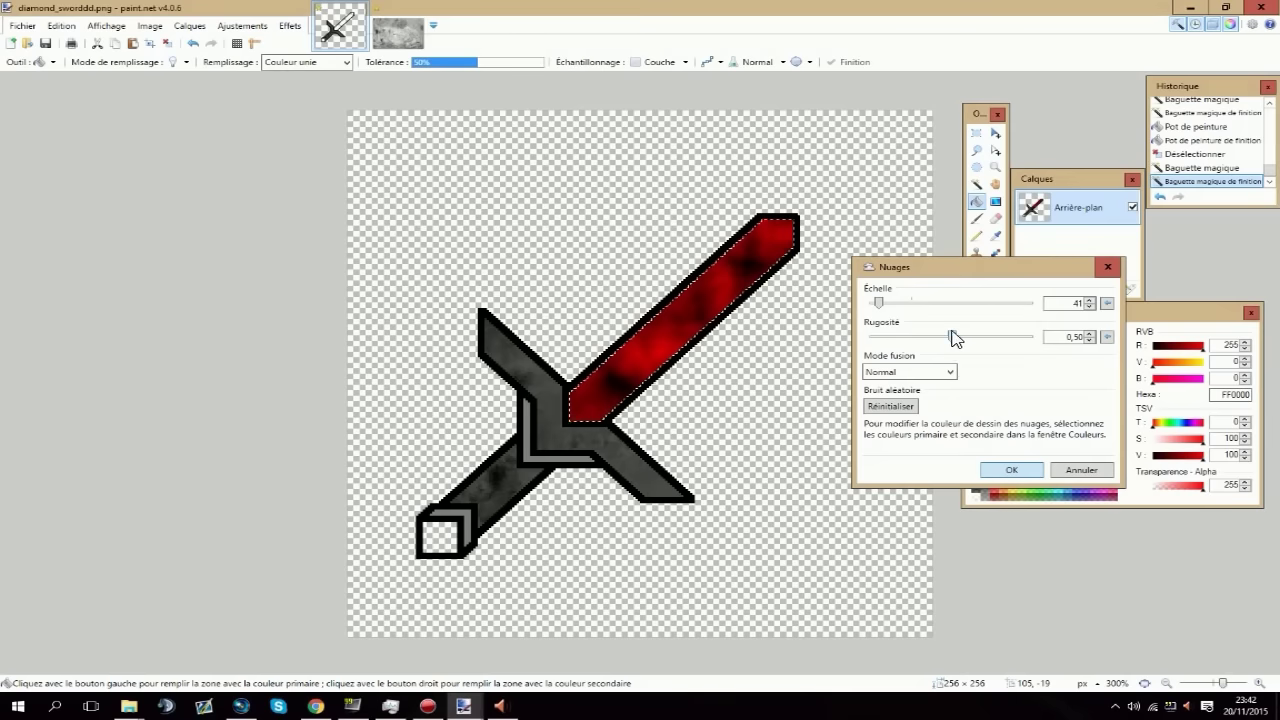
mouse_move(953, 338)
left_mouse_down()
mouse_move(925, 338)
mouse_move(960, 337)
left_mouse_up()
left_click(1008, 470)
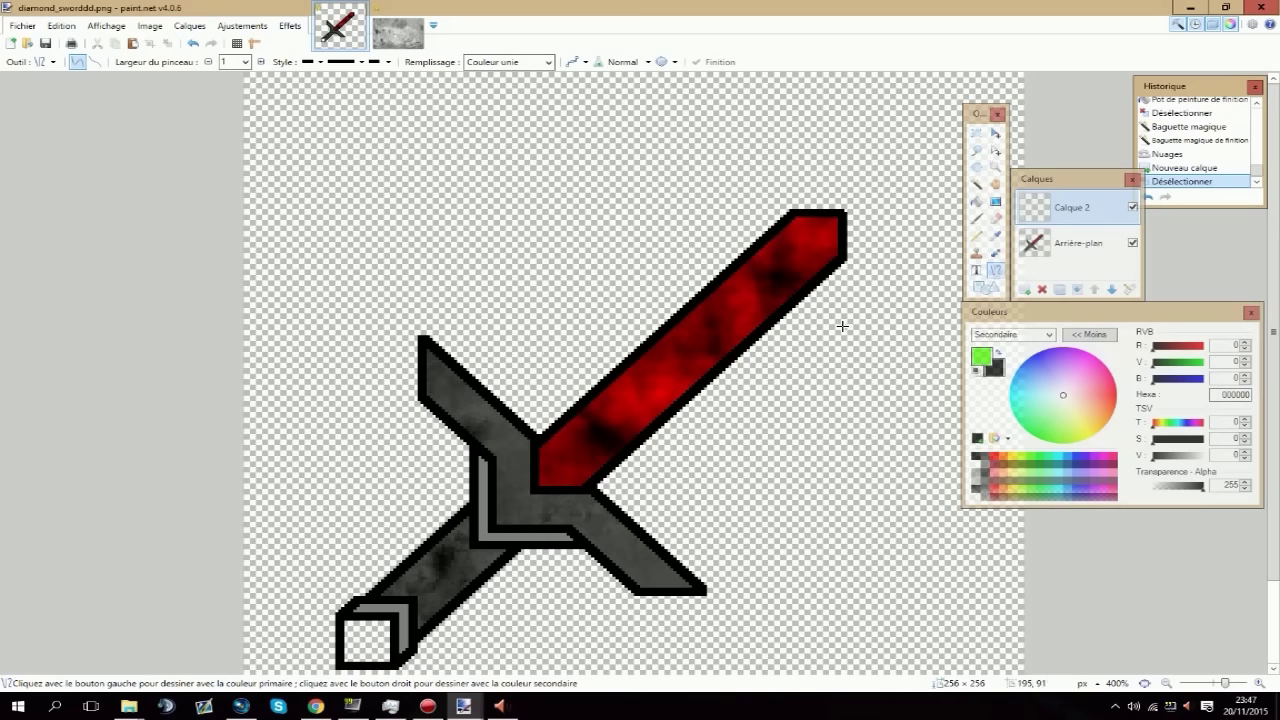
Try to select the blade with the Magic Wand while Calque 2 is active.
scroll(634, 414, "down", 1)
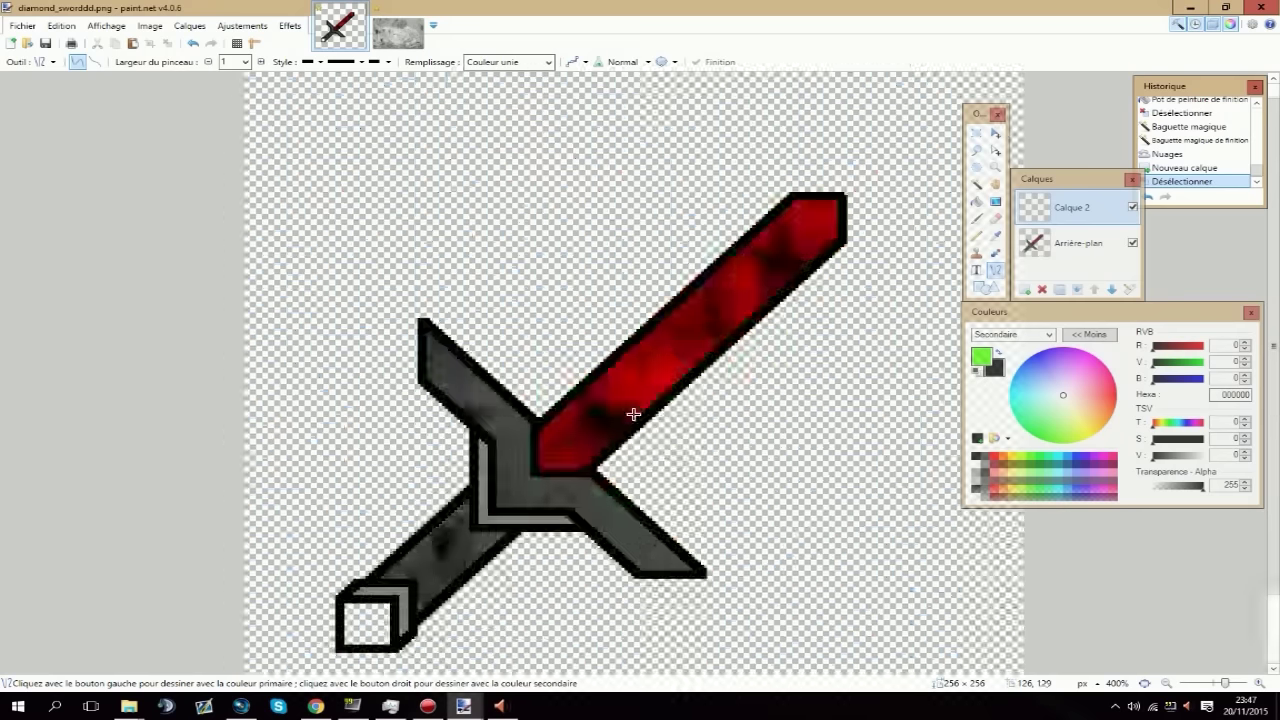
left_click(976, 184)
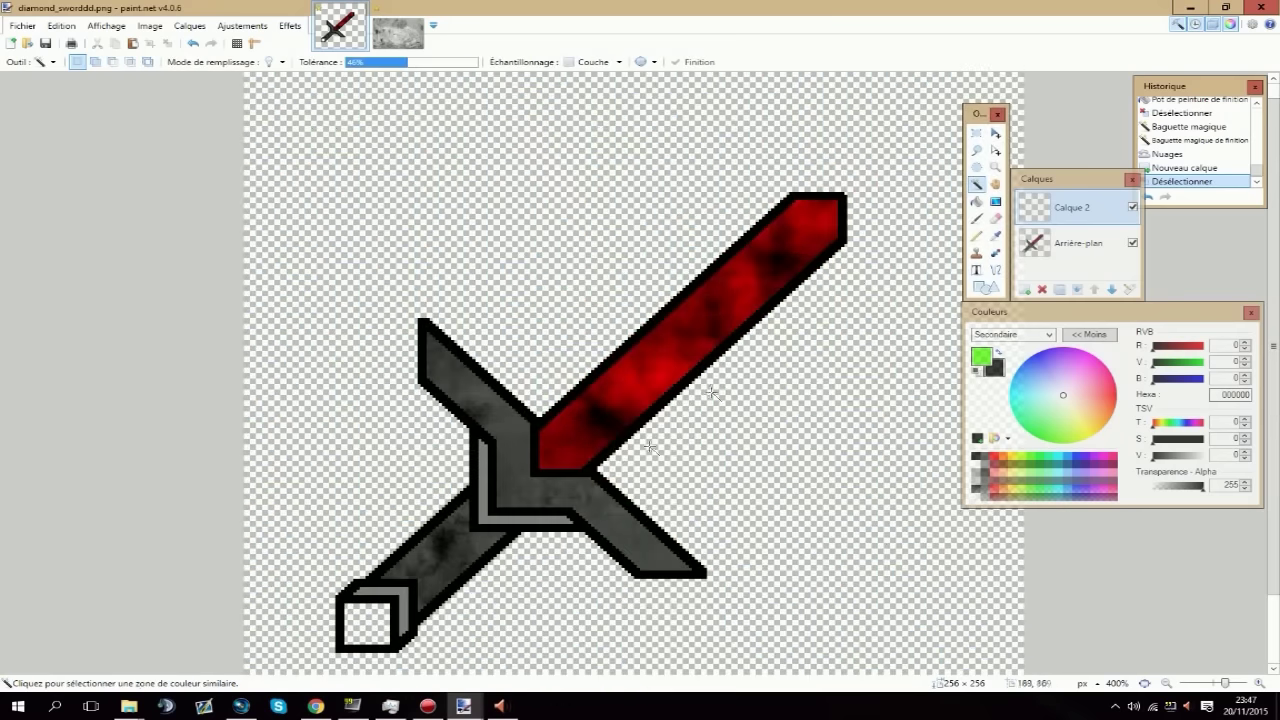
left_click(641, 429)
key("ctrl+z")
left_click(597, 421)
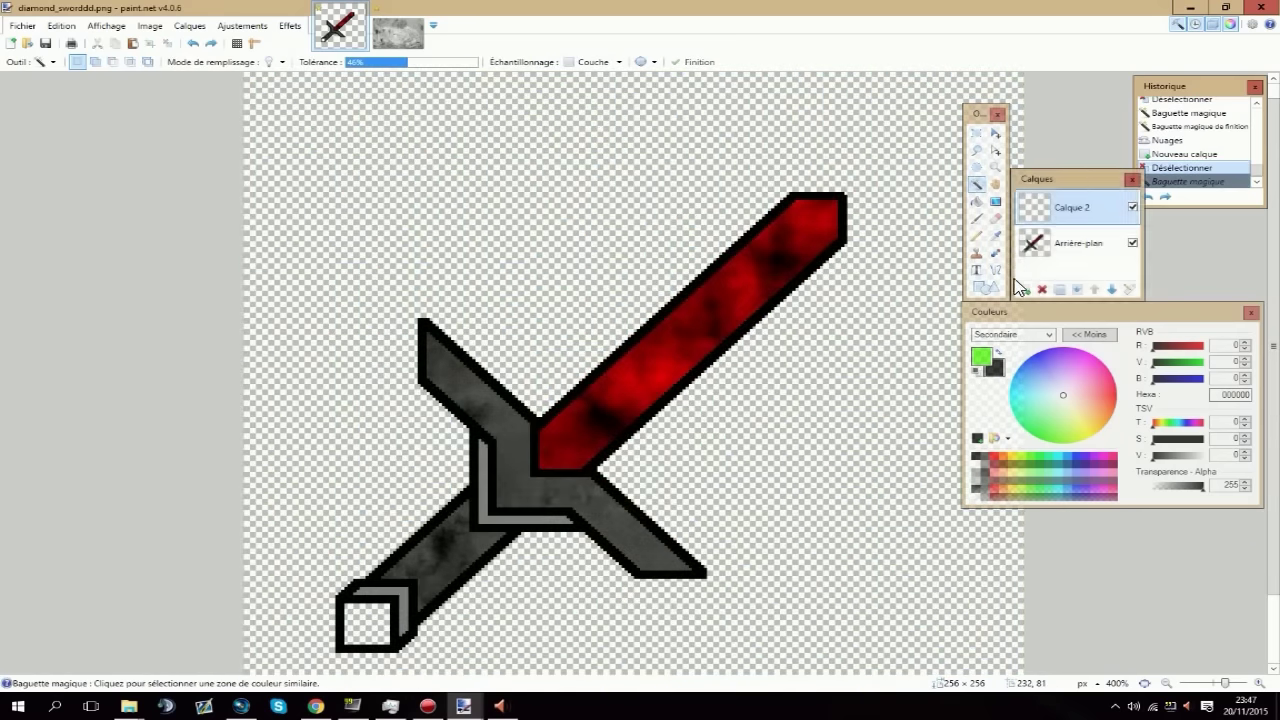
Flatten the image and select the blade's red interior with the Magic Wand.
key("ctrl+shift+f")
left_click(735, 297)
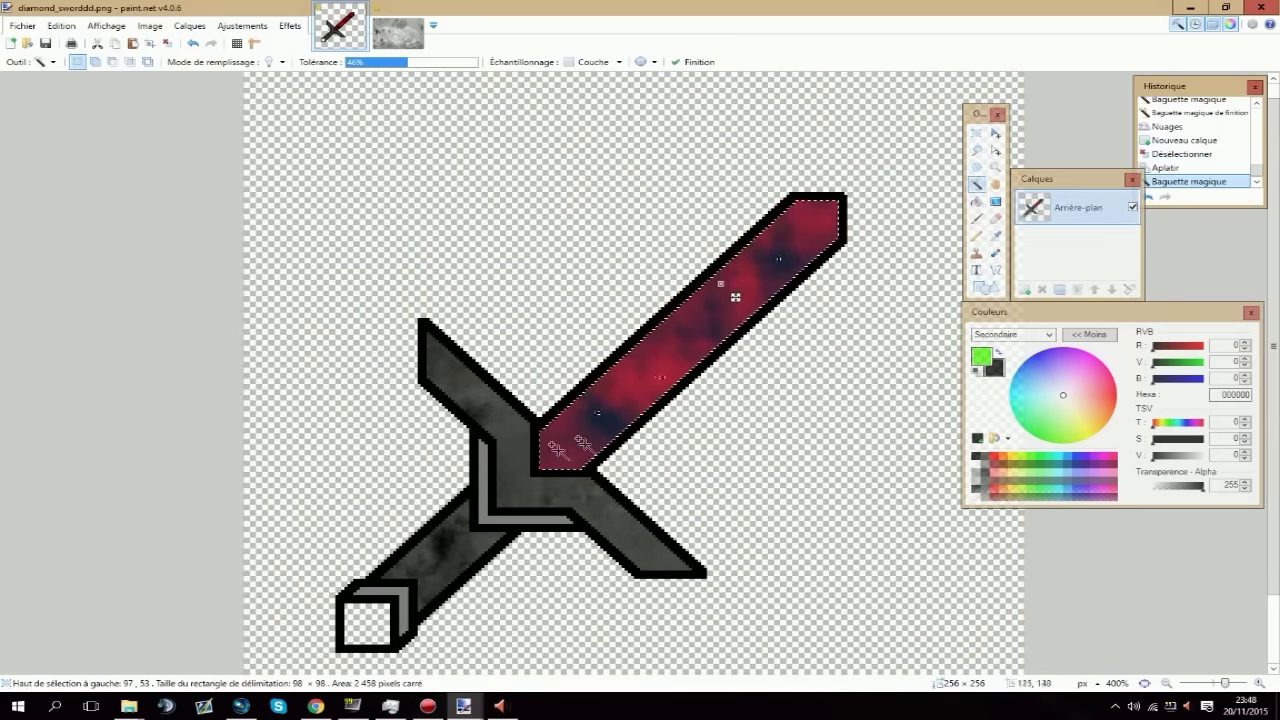
left_click(623, 399)
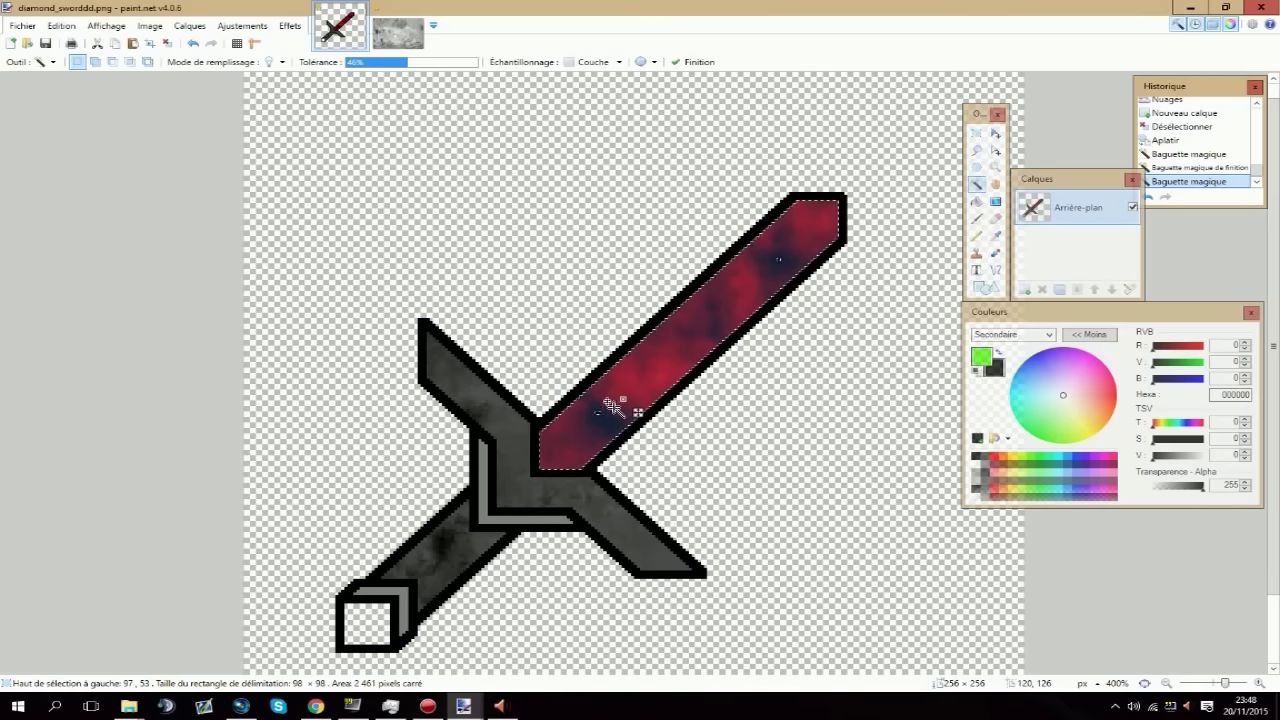
Try to extend the selection to the dark spot near the blade's base.
left_click(595, 412)
key("ctrl+z")
key("ctrl+y")
key("ctrl+z")
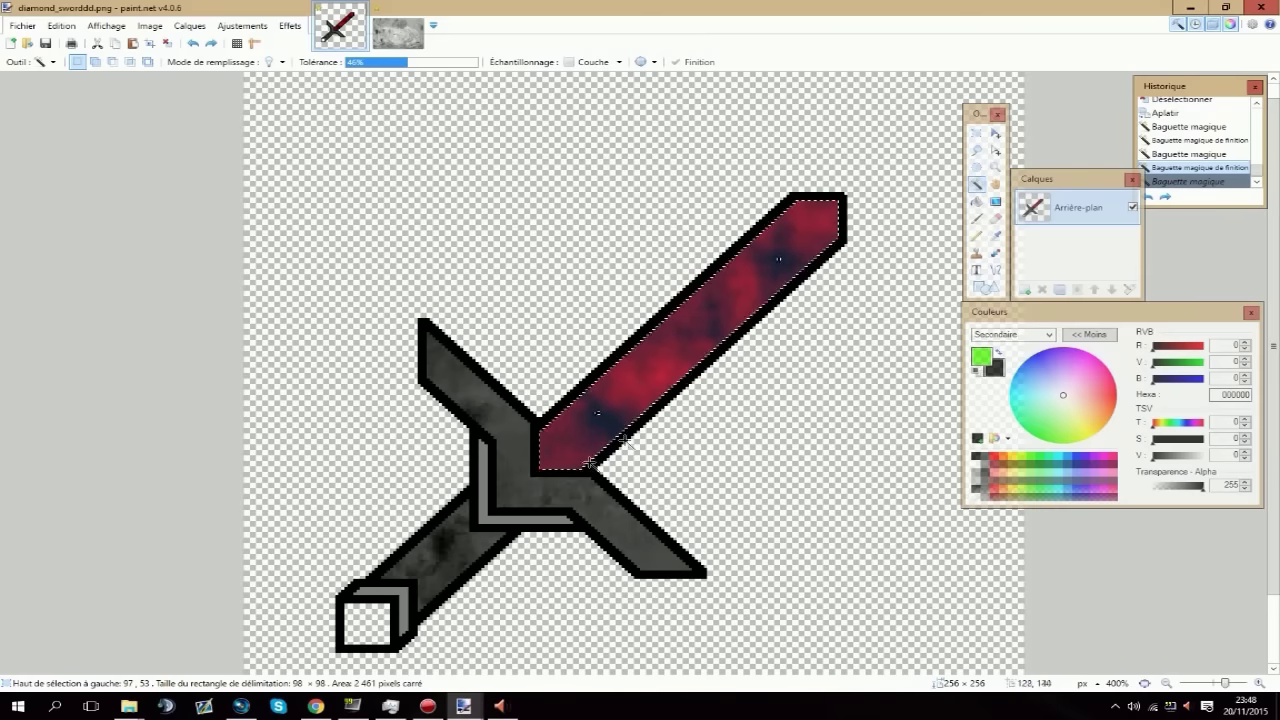
Add the pommel's square face to the blade selection, then set the secondary colour to FF0000 and the primary colour to black.
left_click(368, 628, "ctrl")
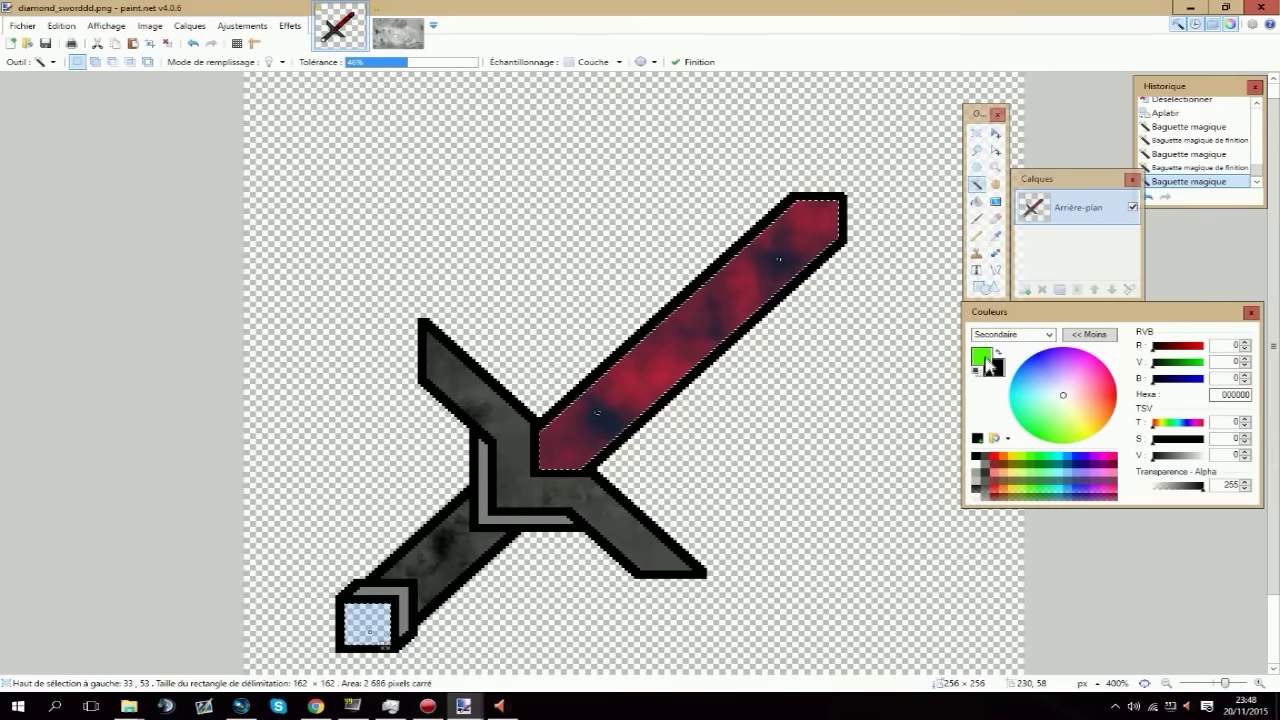
left_click(994, 456)
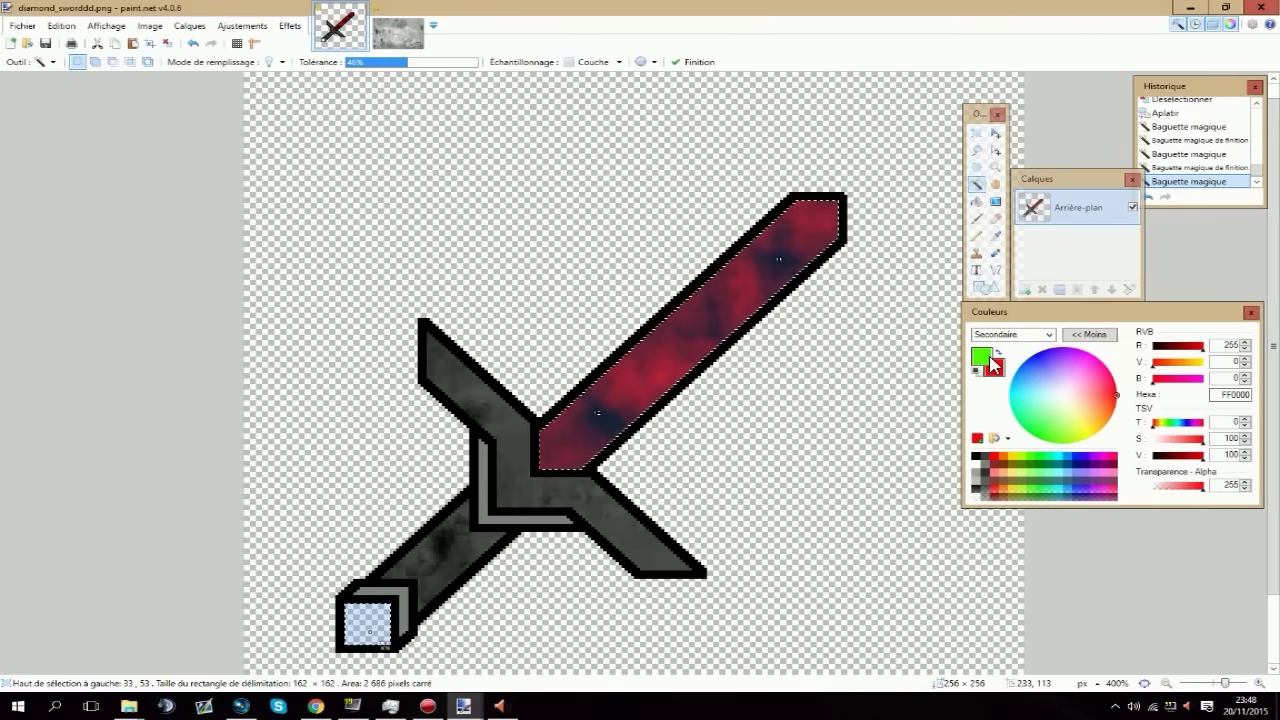
left_click(976, 457)
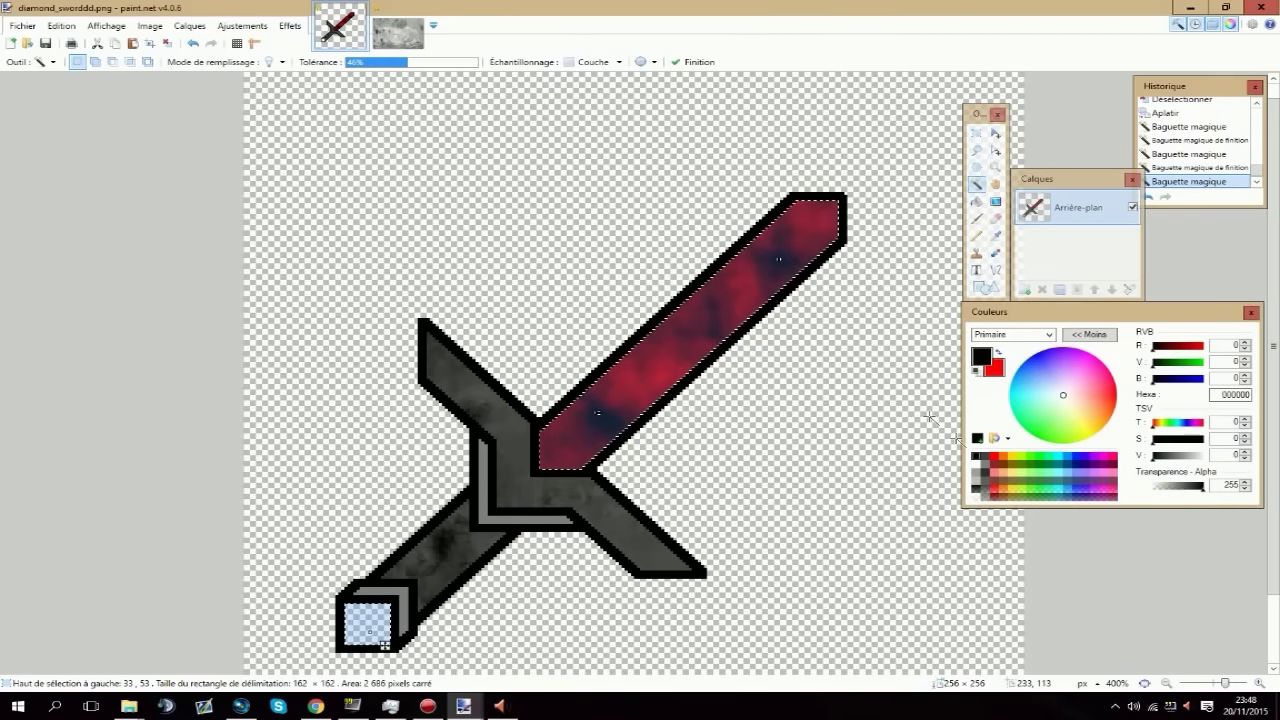
Fill the selected blade and pommel face with black and red clouds using Nuages, with scale 41 and roughness 0,55.
left_click(289, 27)
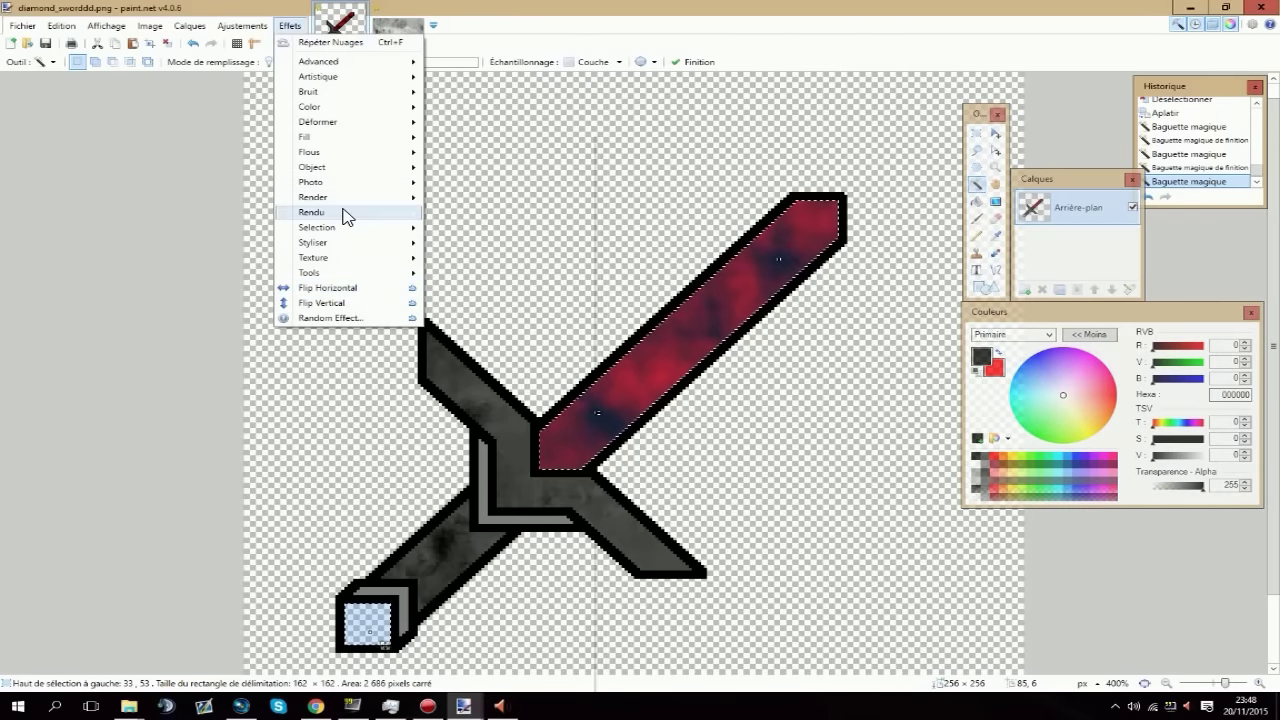
mouse_move(343, 216)
left_click(489, 451)
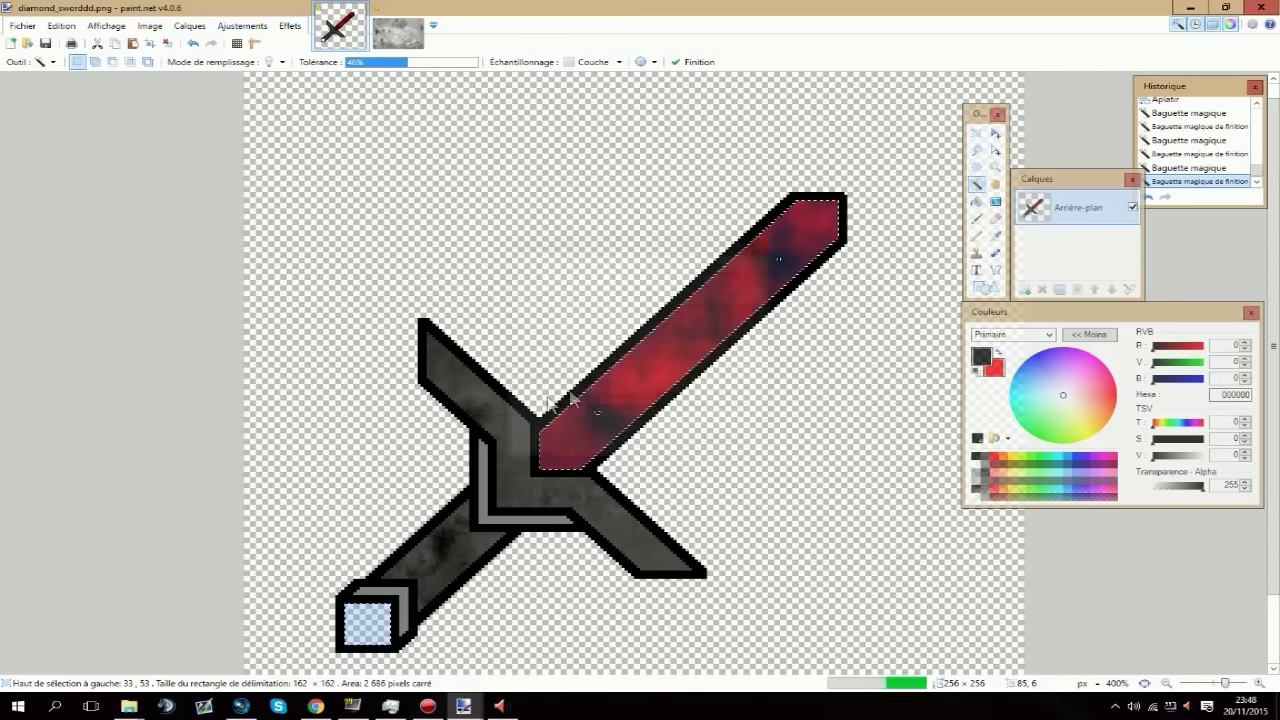
left_click_drag(597, 260, 997, 314)
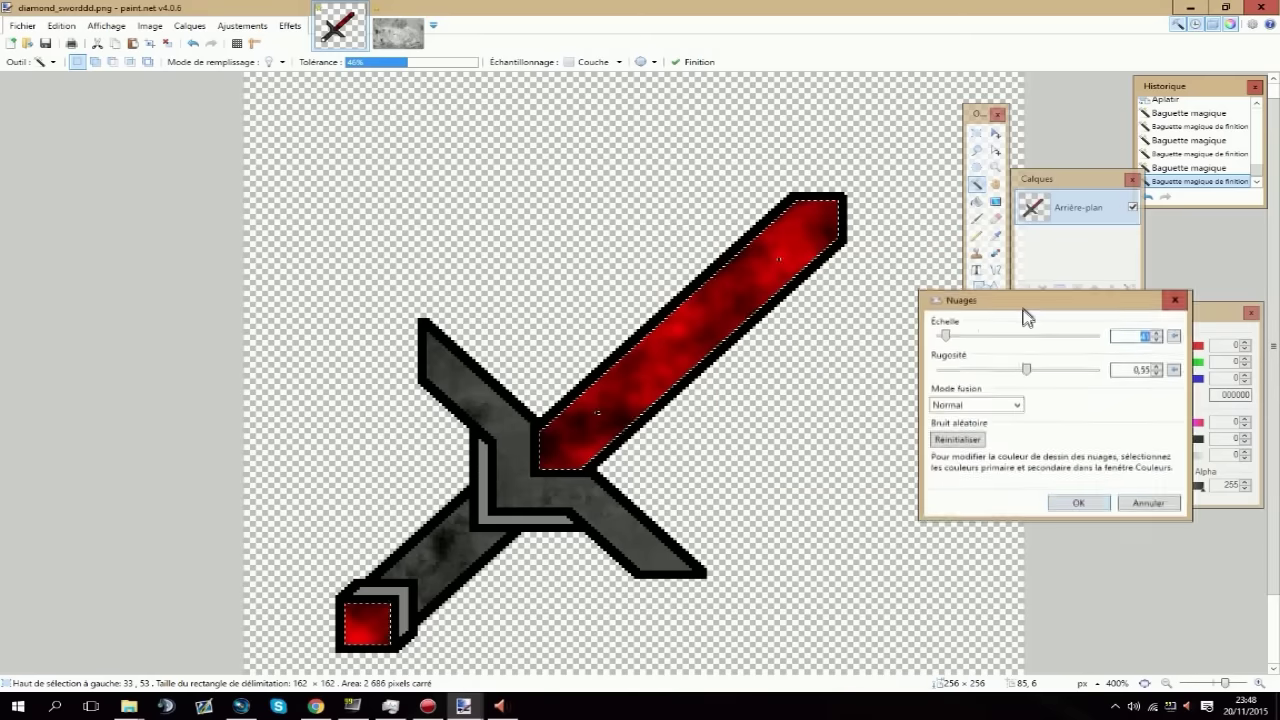
left_click(1055, 499)
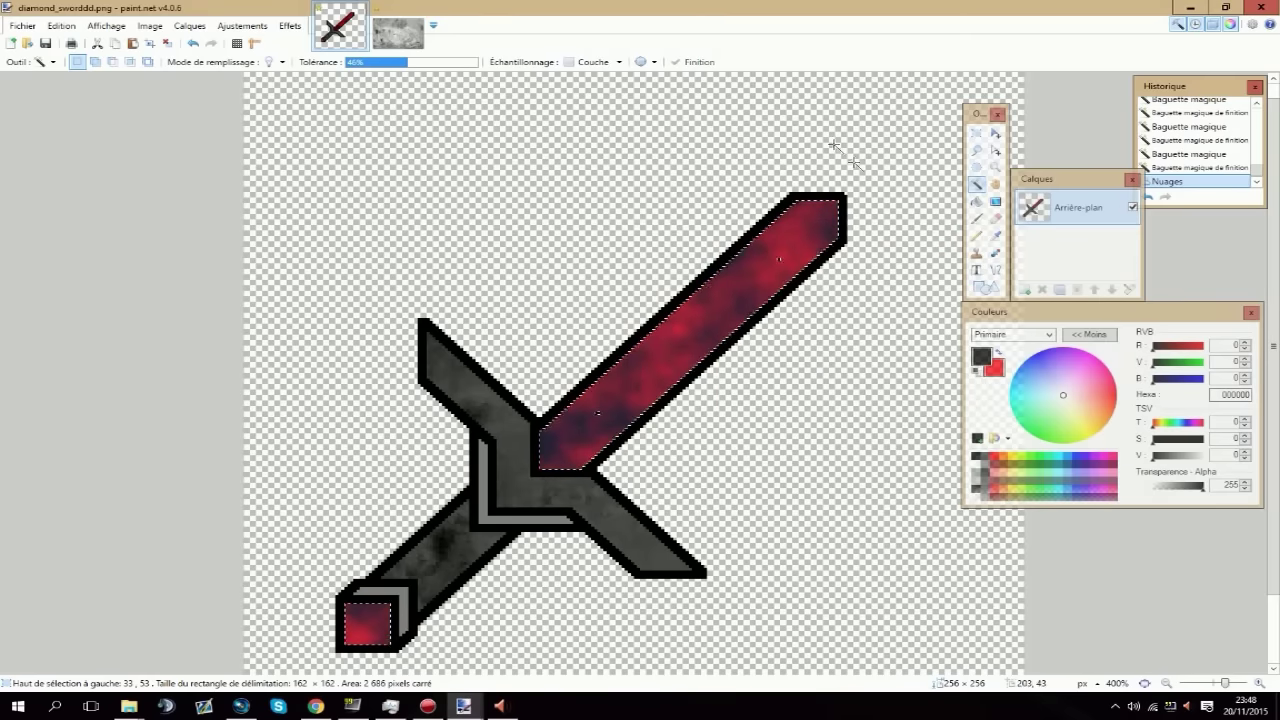
Apply the Grain effect to the selected blade and pommel face with the amount at 100 and the balance at 0.
left_click(290, 26)
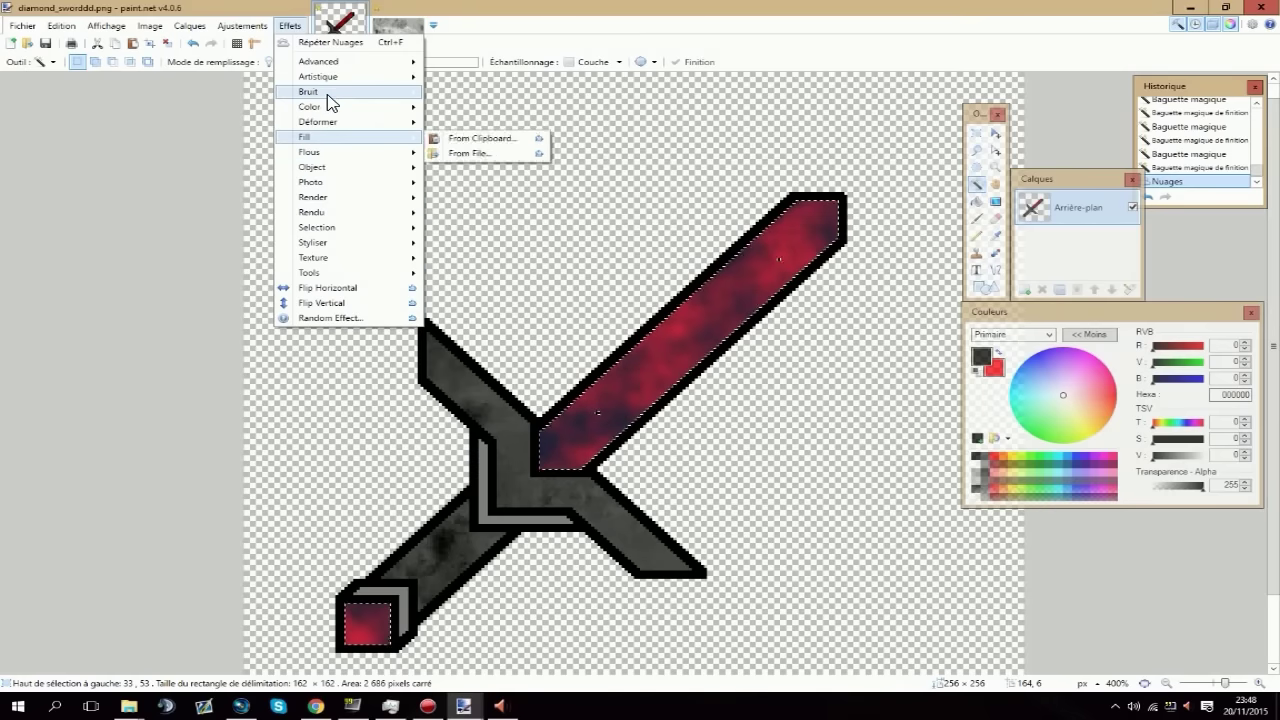
mouse_move(329, 92)
left_click(505, 127)
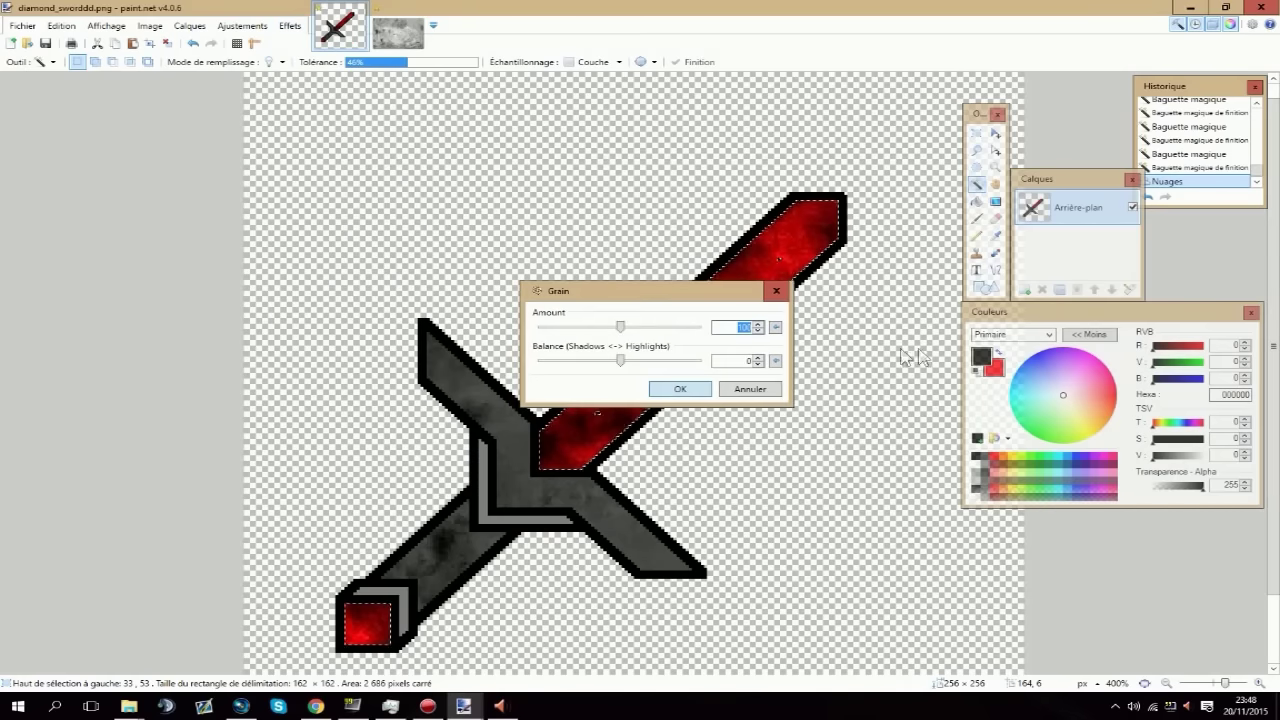
left_click_drag(623, 327, 877, 370)
left_click(957, 424)
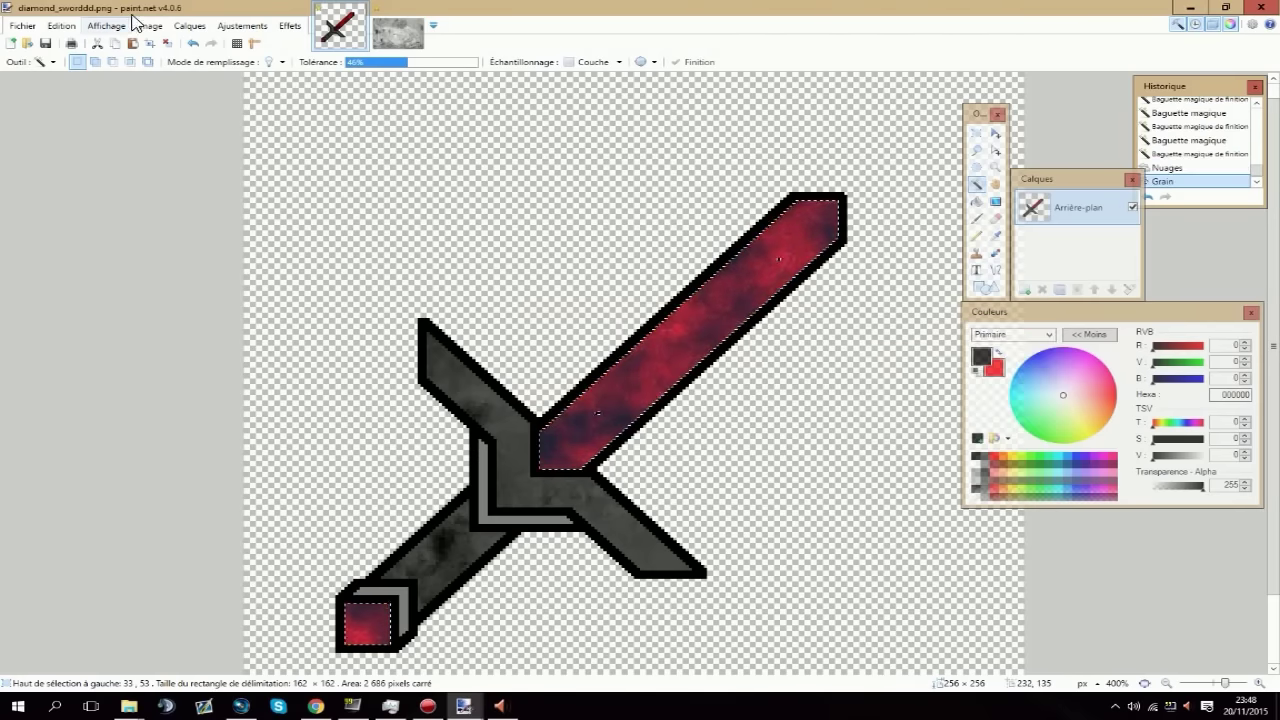
Apply a Gaussian blur (Flou gaussien) with radius 5 to the blade and pommel face, and clear the selection.
left_click(290, 25)
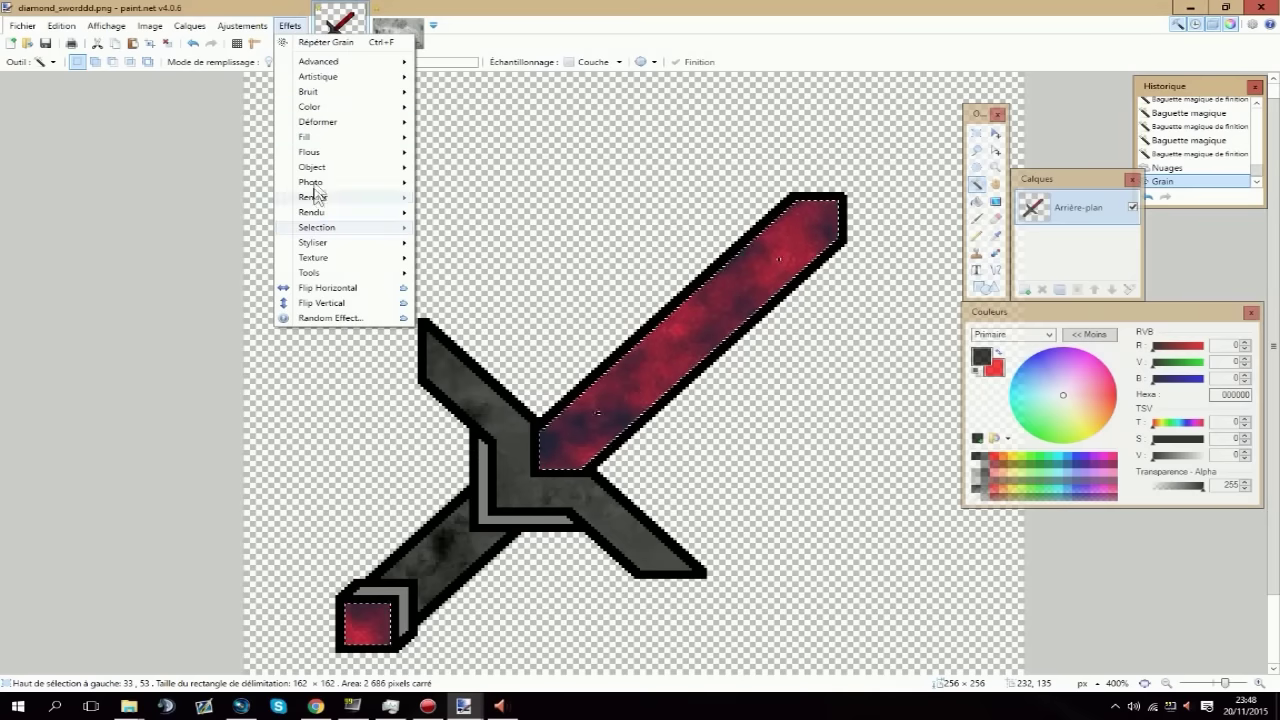
mouse_move(390, 153)
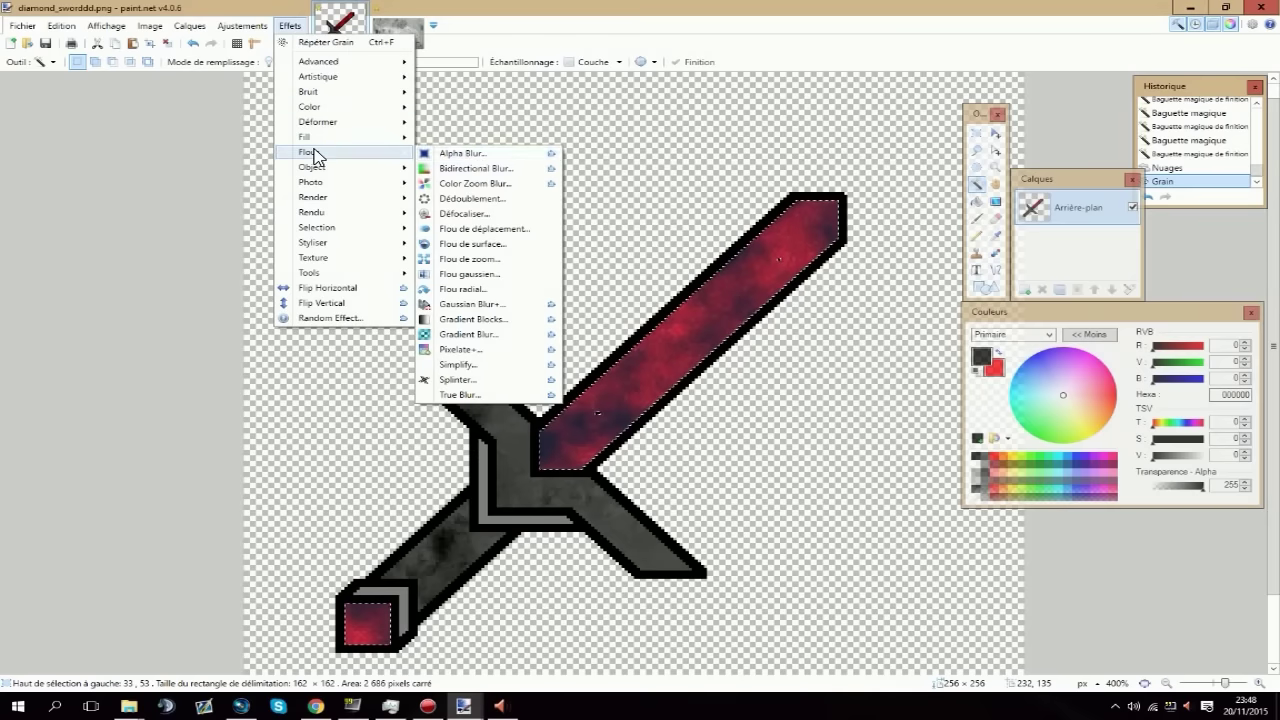
left_click(470, 304)
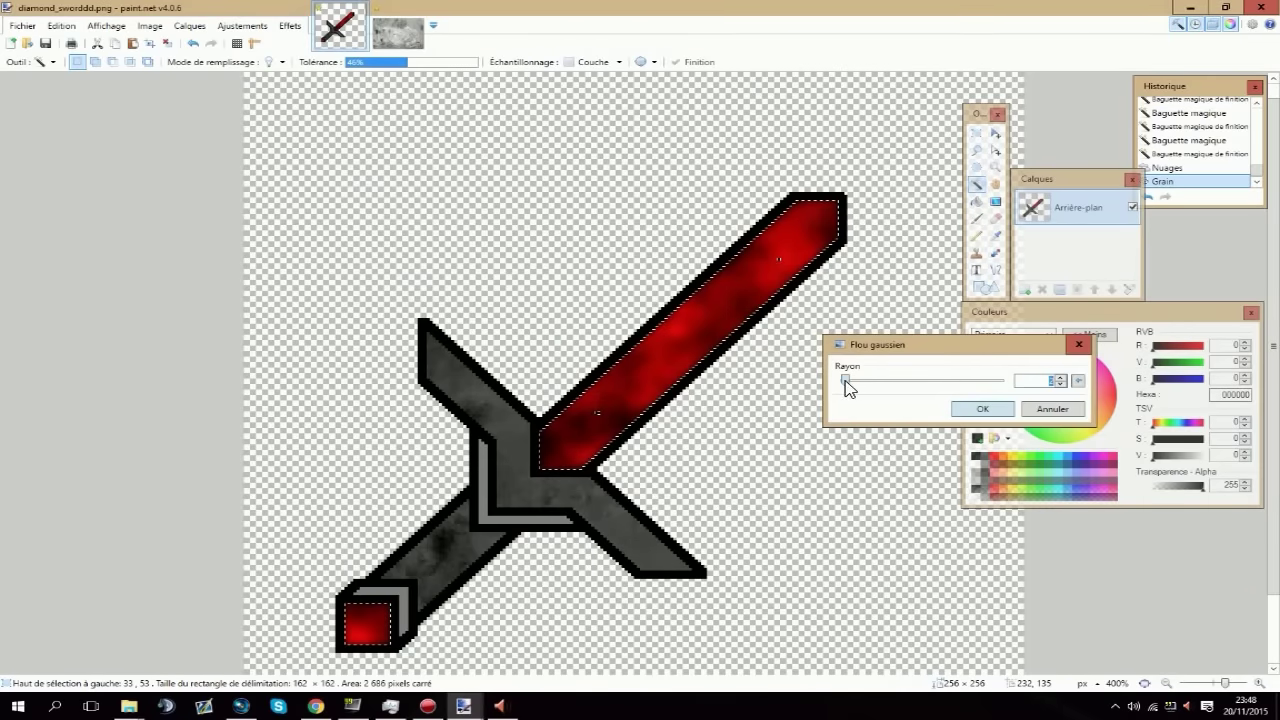
mouse_move(848, 388)
left_mouse_down()
mouse_move(888, 383)
mouse_move(848, 390)
left_mouse_up()
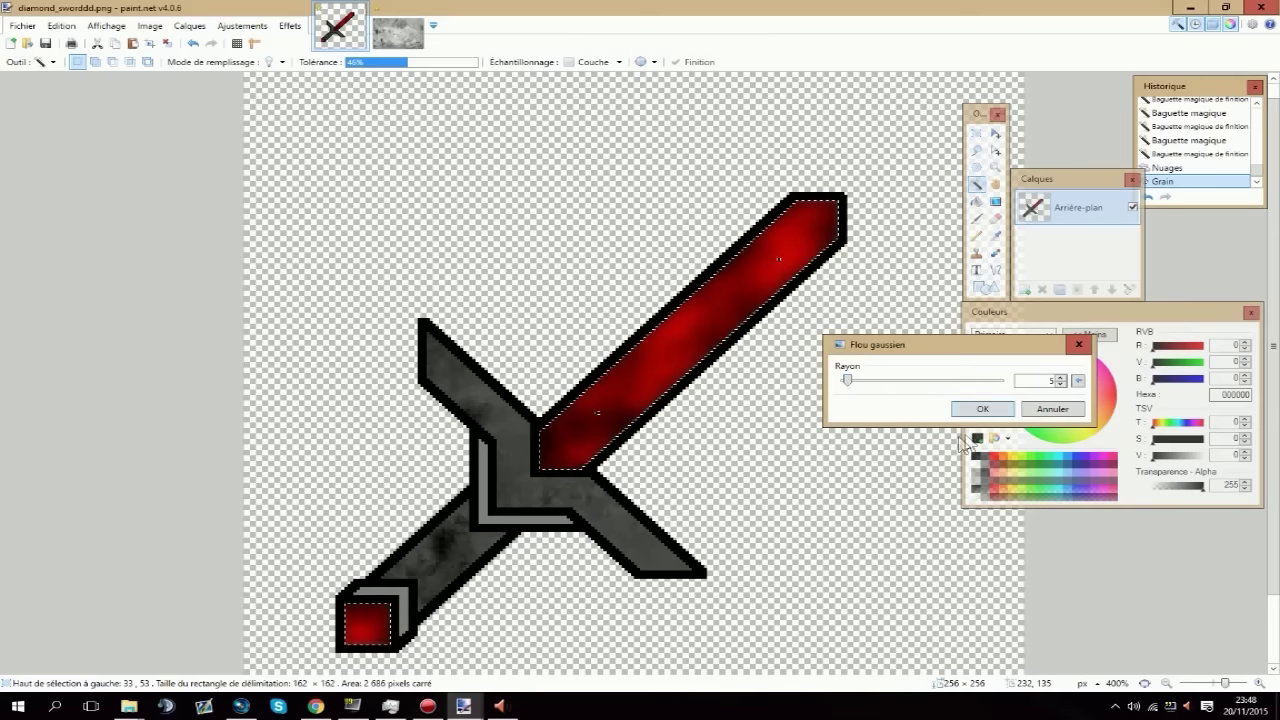
left_click(982, 409)
key("ctrl+d")
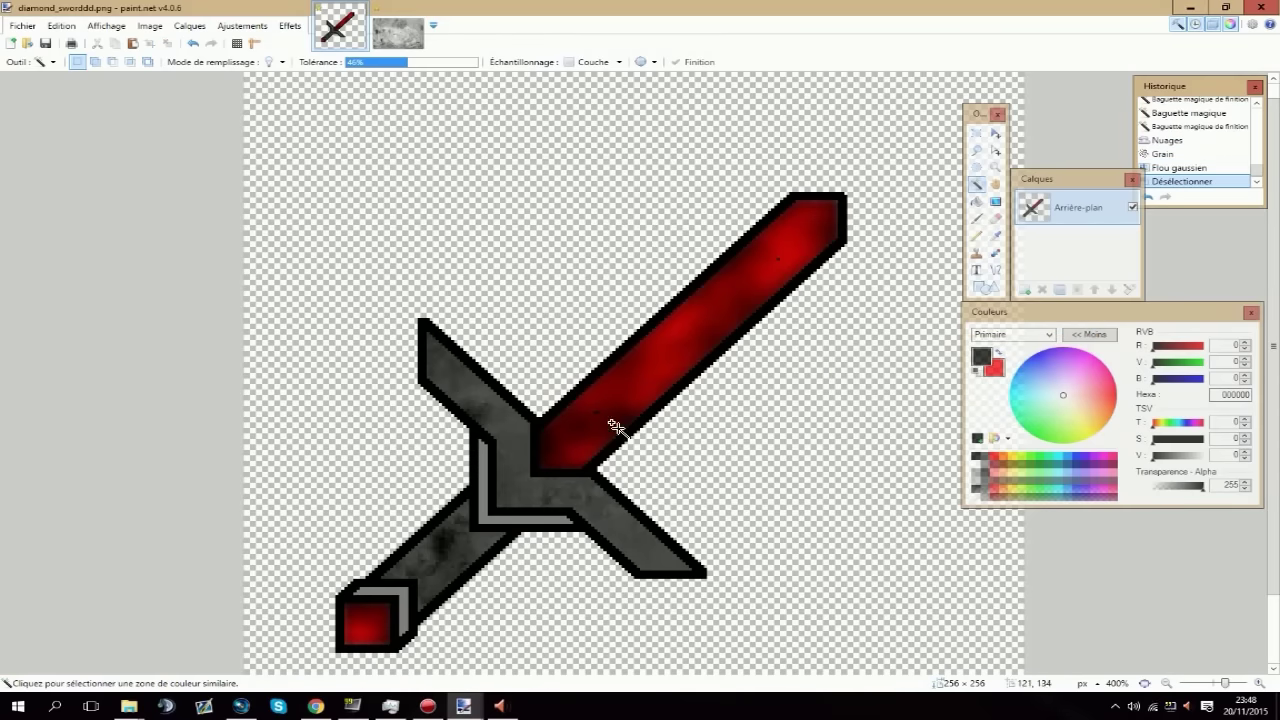
Paint over the black pixels near the blade's base with the Pencil in the sampled neighbouring dark red (570101).
scroll(615, 427, "up", 8, "ctrl")
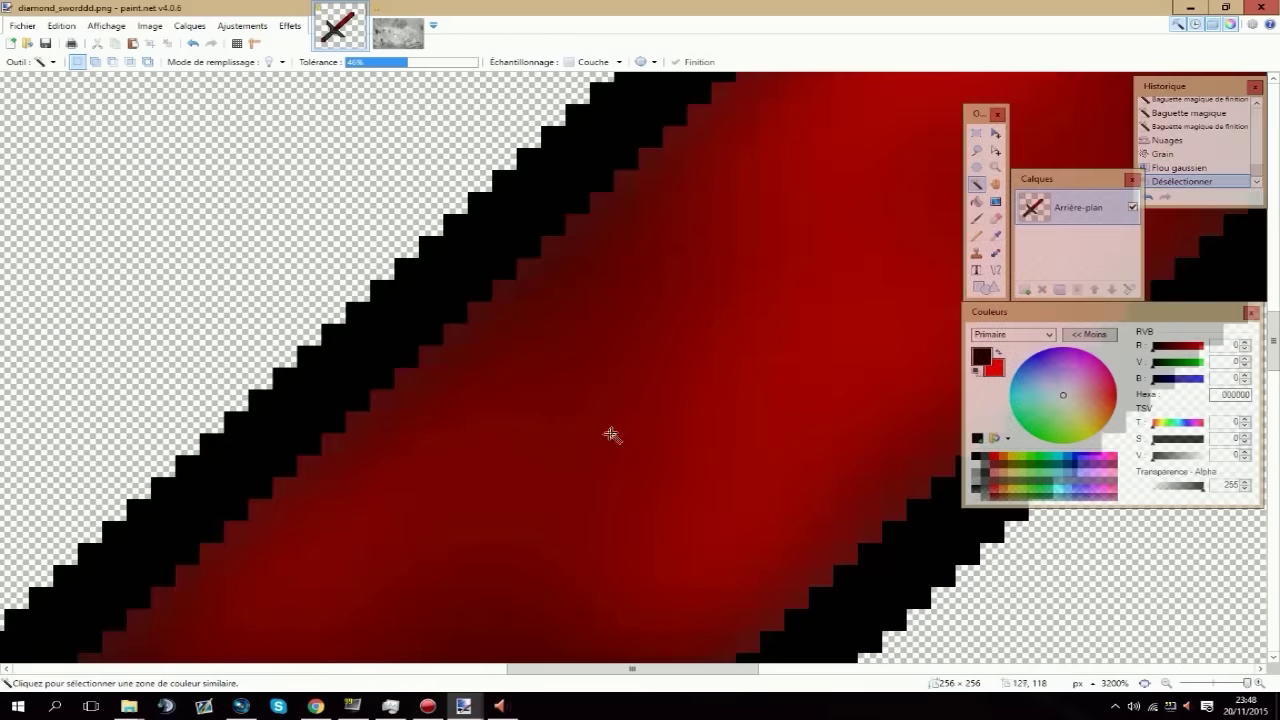
left_click_drag(609, 431, 618, 291)
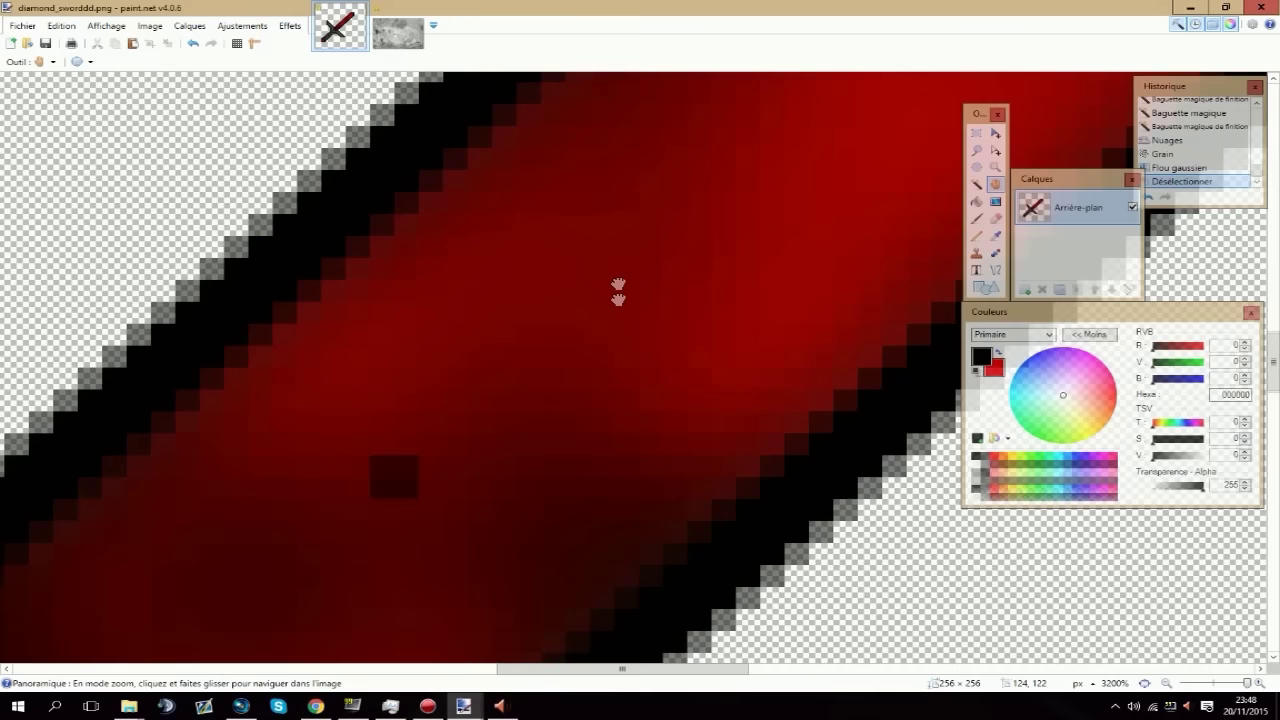
left_click(995, 235)
left_click(460, 445)
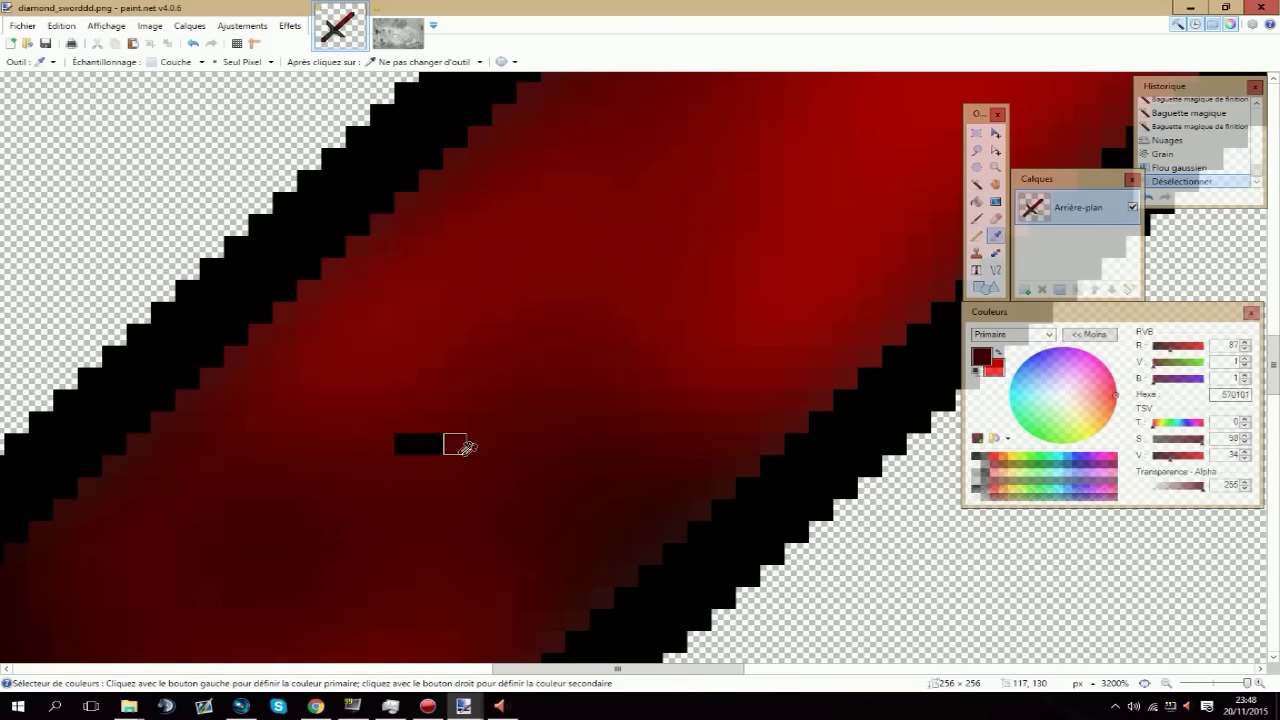
left_click(977, 236)
left_click_drag(432, 444, 406, 444)
Paint over the black pixels near the blade's tip with the Pencil in the sampled neighbouring red (C50505).
left_click(995, 184)
mouse_move(808, 265)
left_mouse_down()
mouse_move(503, 457)
mouse_move(194, 574)
left_mouse_up()
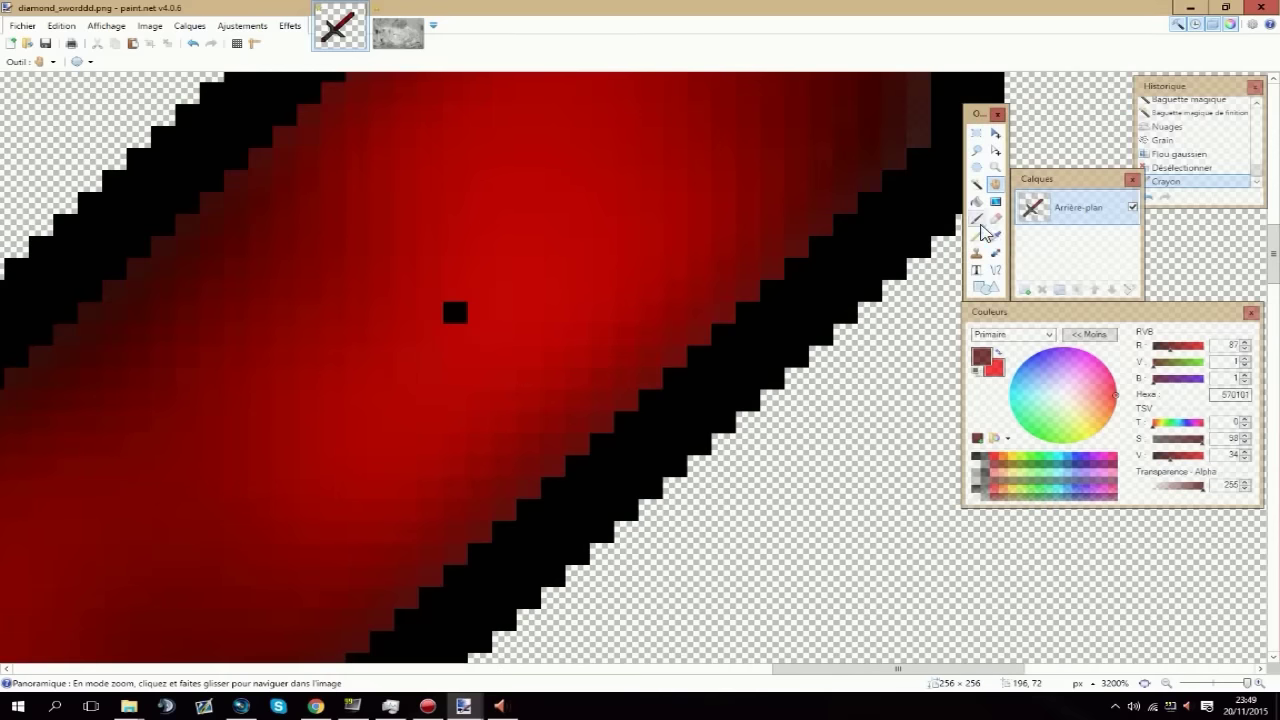
left_click(977, 236)
mouse_move(406, 311)
left_mouse_down()
mouse_move(479, 311)
mouse_move(455, 312)
left_mouse_up()
key("ctrl+z")
left_click(995, 253)
left_click(479, 290)
left_click(995, 235)
left_click(505, 313)
left_click(977, 236)
scroll(446, 349, "down", 13)
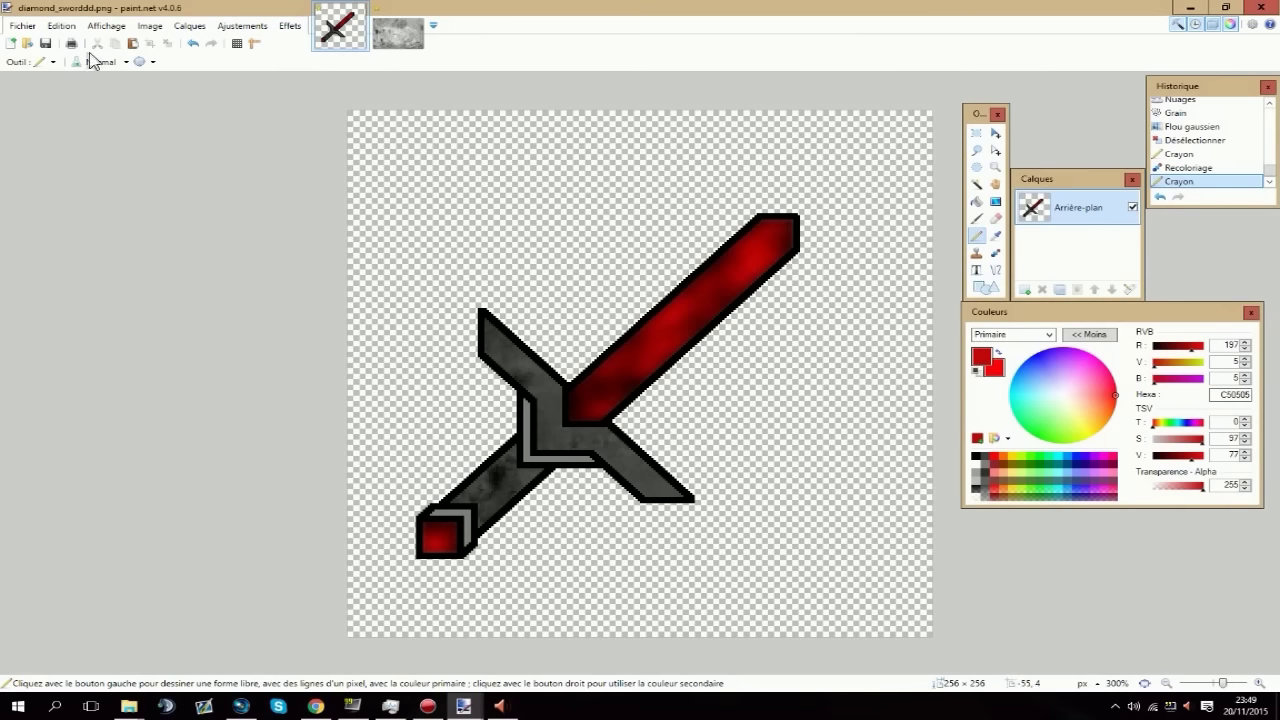
Save the sword texture and close the grey wall texture image.
left_click(47, 44)
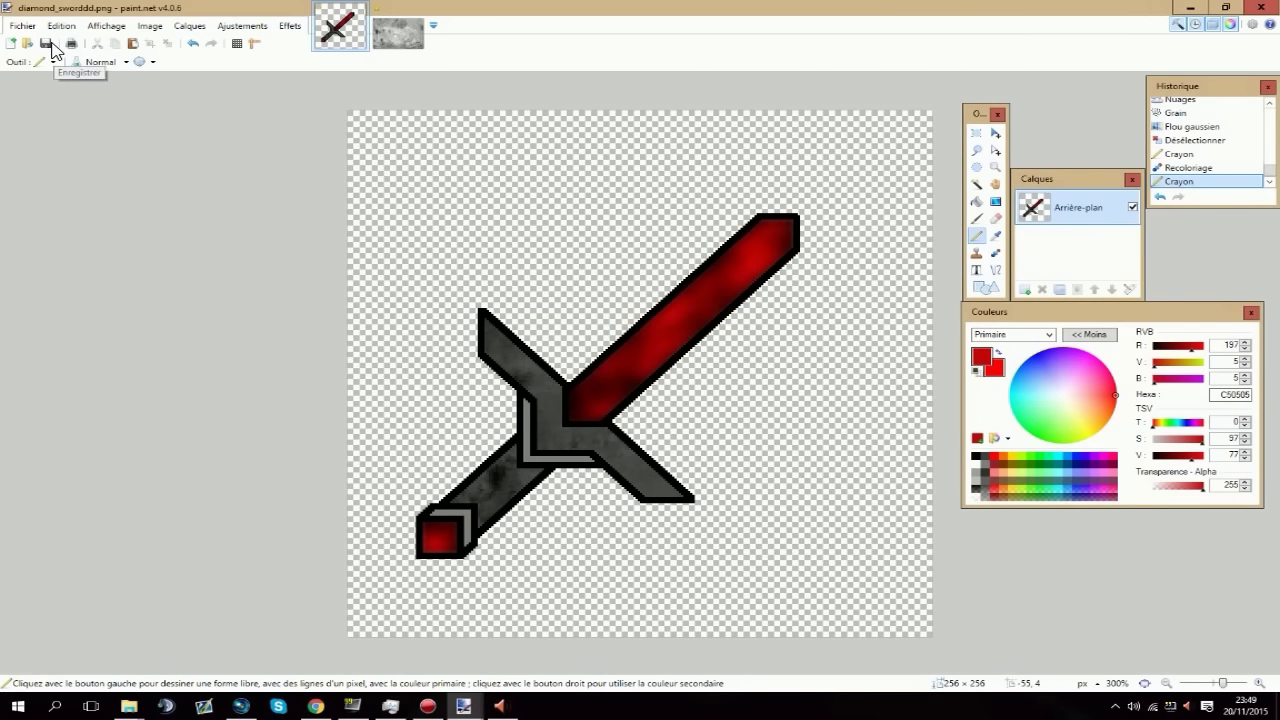
left_click(403, 25)
left_click(420, 10)
left_click(614, 418)
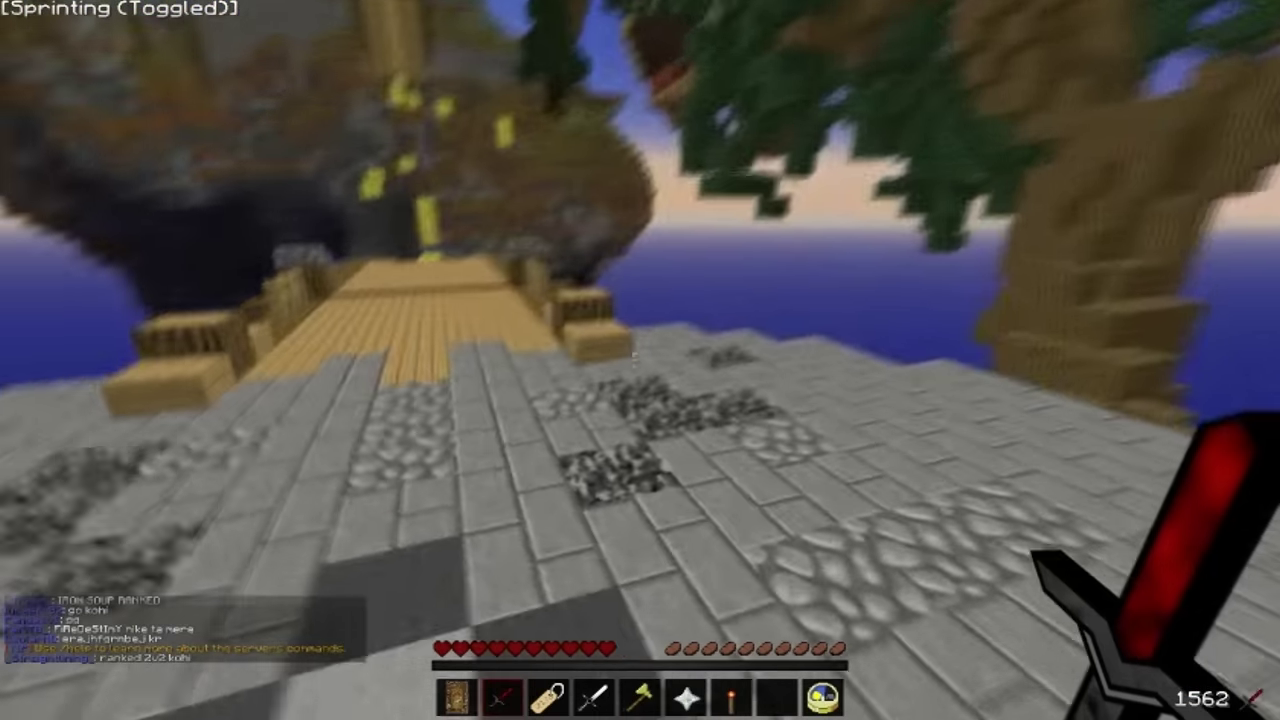
Switch to Minecraft and examine the sword in the character's hand from the first-person and third-person camera views.
key("F5")
key("F5")
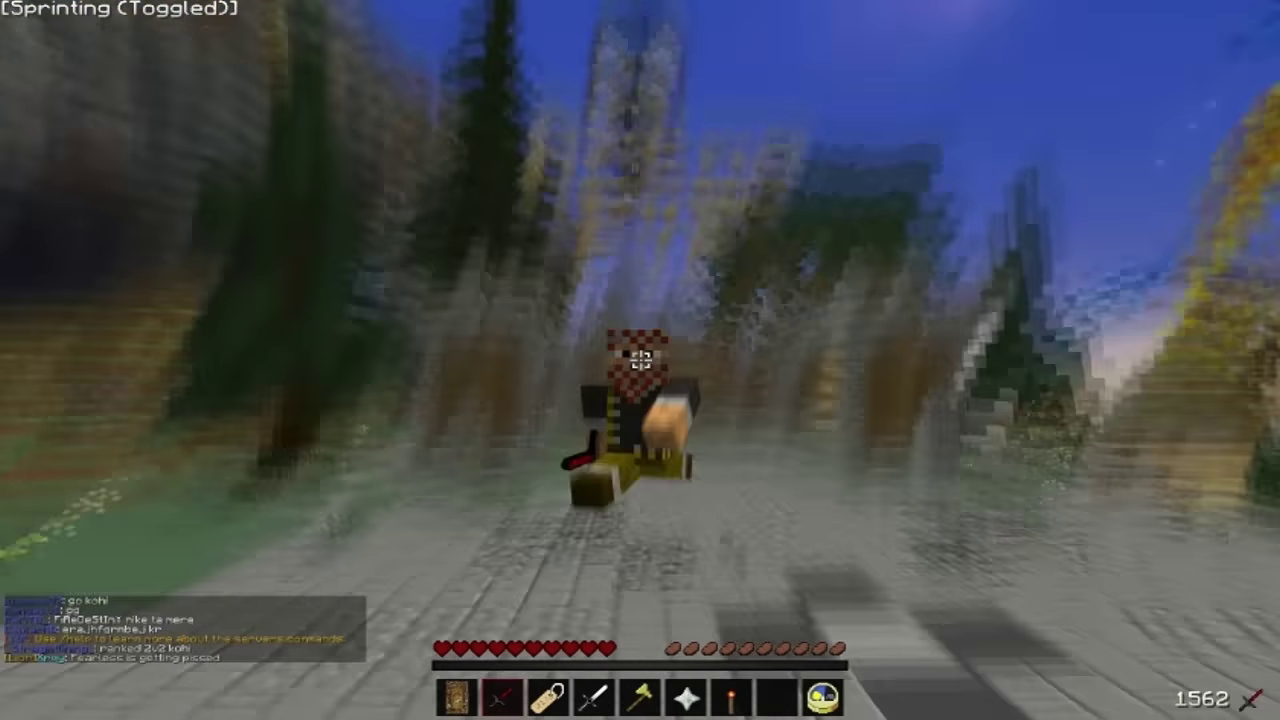
key("F5")
key("F5")
key("F5")
key("F5")
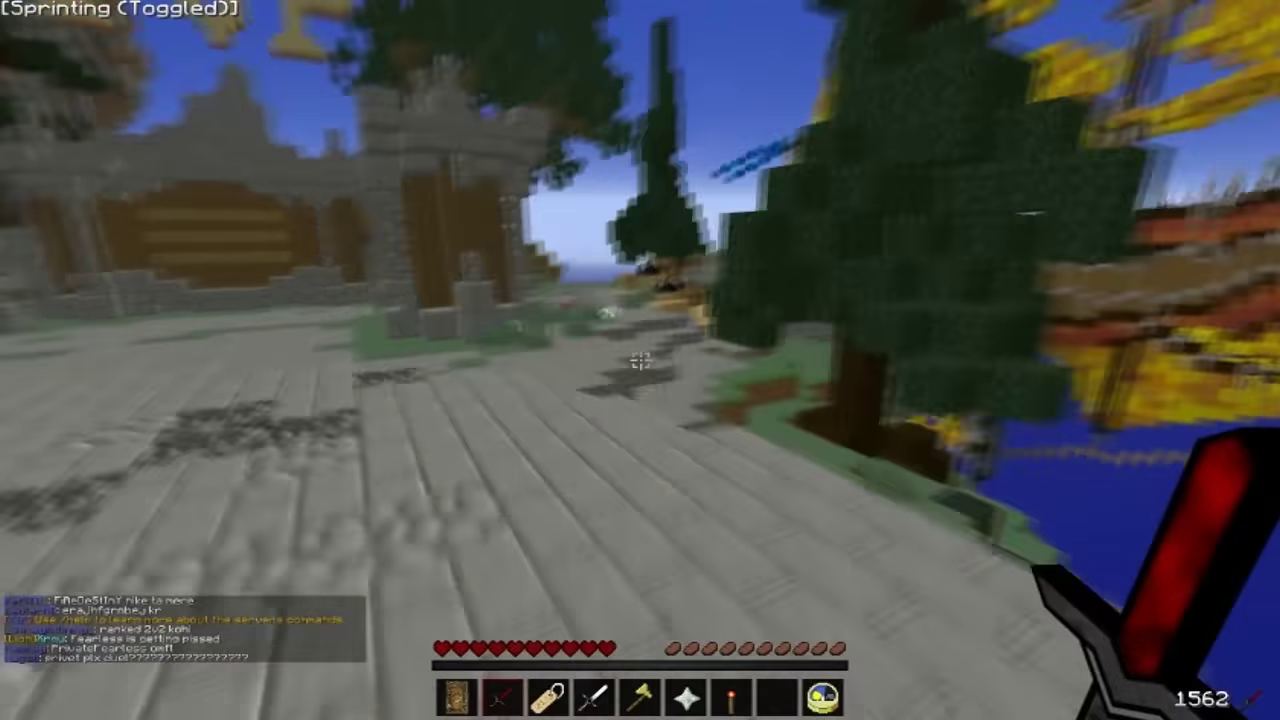
key("8")
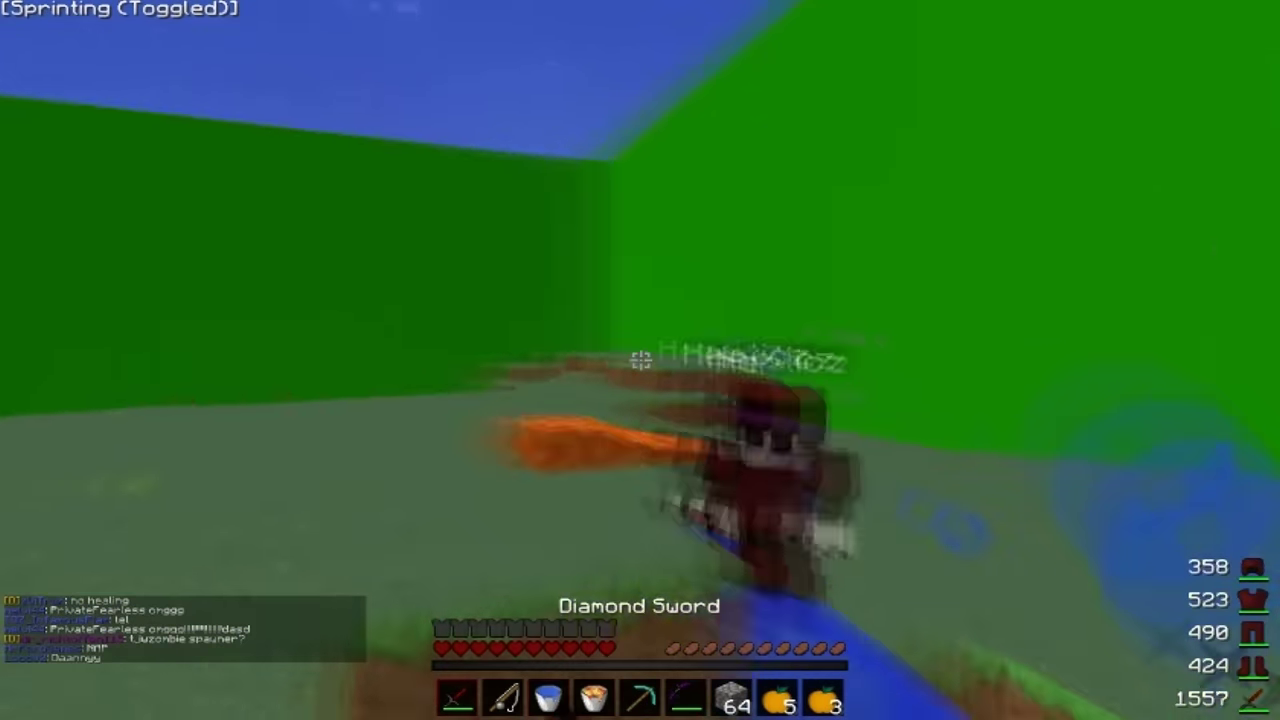
left_click(640, 360)
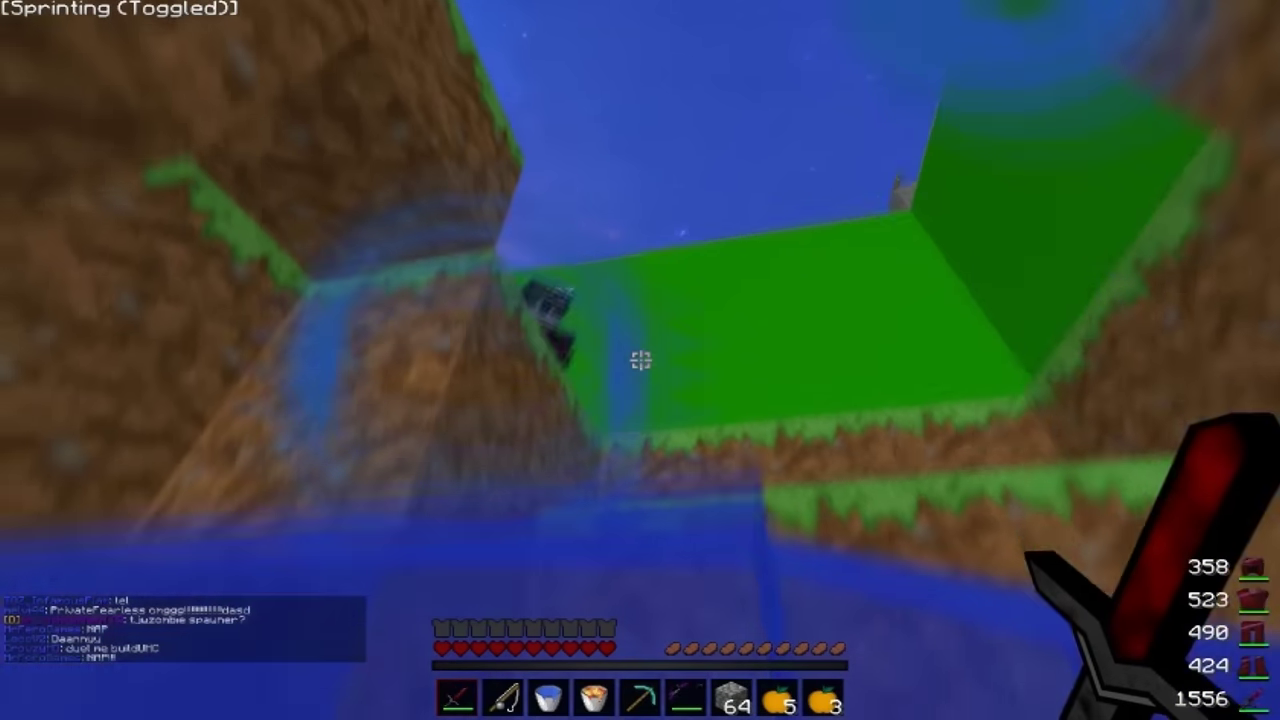
key("2")
right_click(640, 360)
key("1")
left_click(640, 360)
left_click(640, 360)
left_click(640, 360)
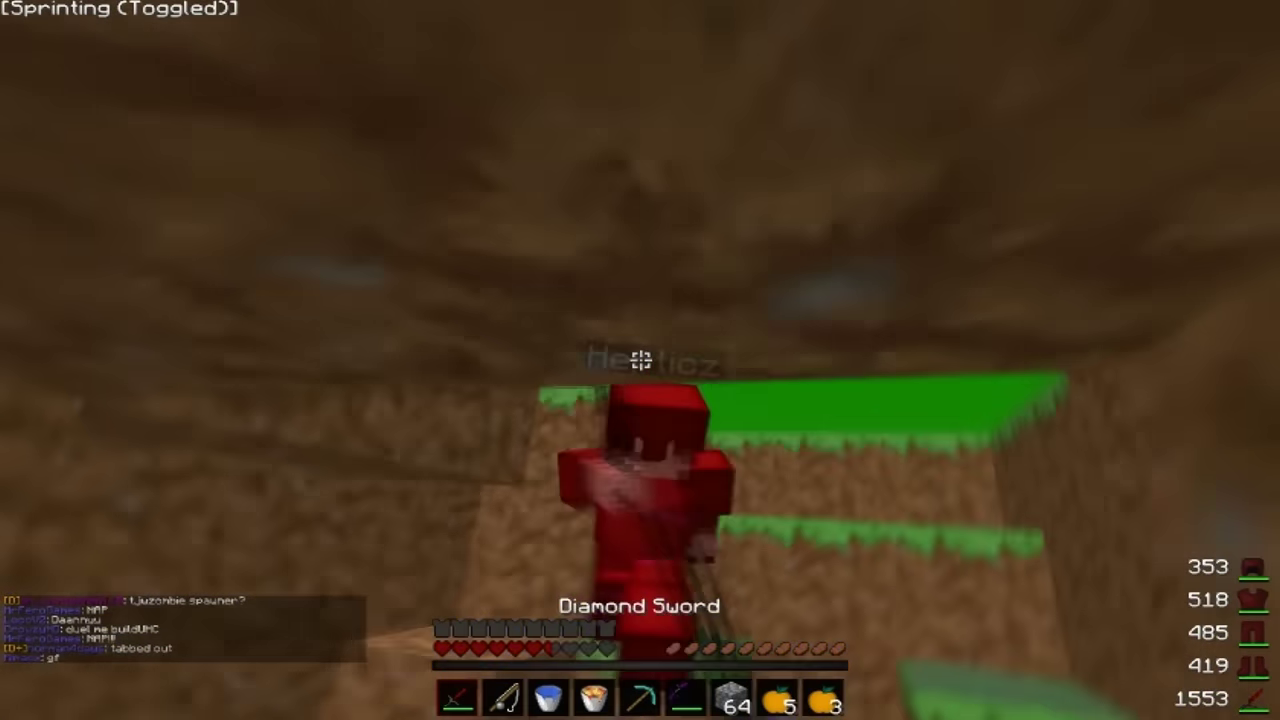
key("2")
right_click(640, 360)
key("1")
left_click(640, 360)
left_click(640, 360)
left_click(640, 360)
key("2")
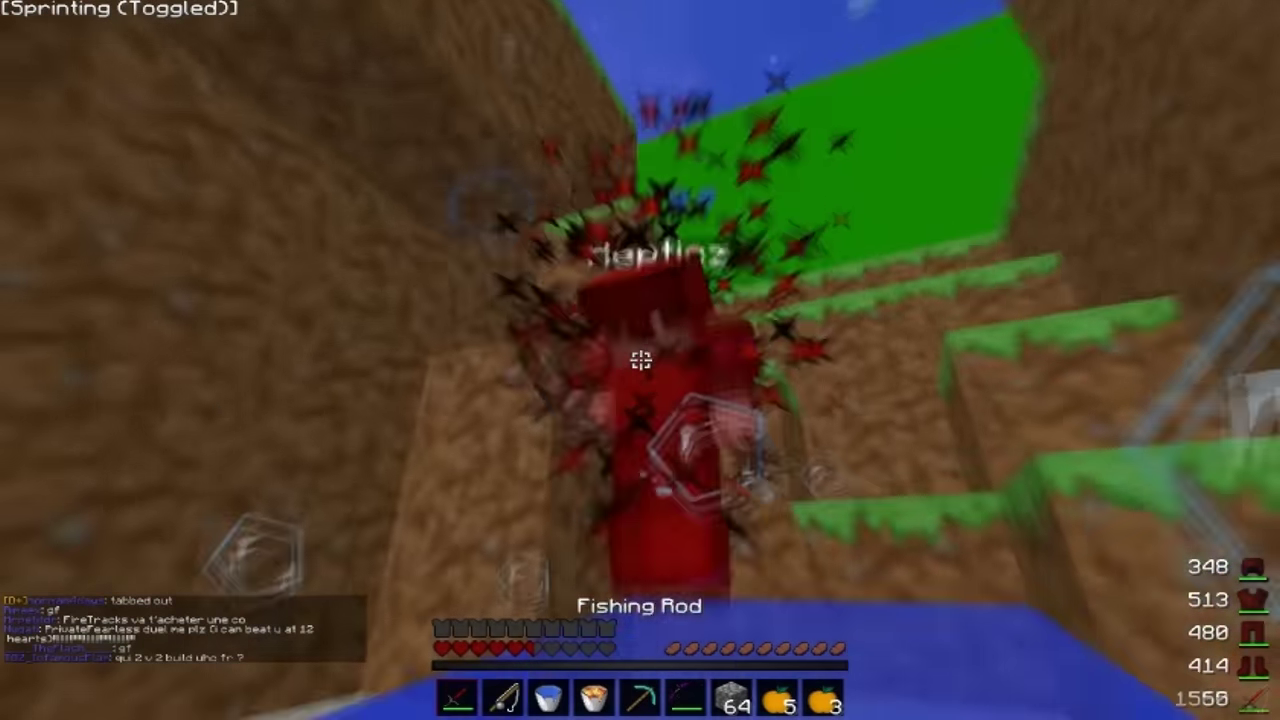
key("1")
left_click(640, 360)
left_click(640, 360)
left_click(640, 360)
left_click(640, 360)
left_click(640, 360)
left_click(640, 360)
left_click(640, 360)
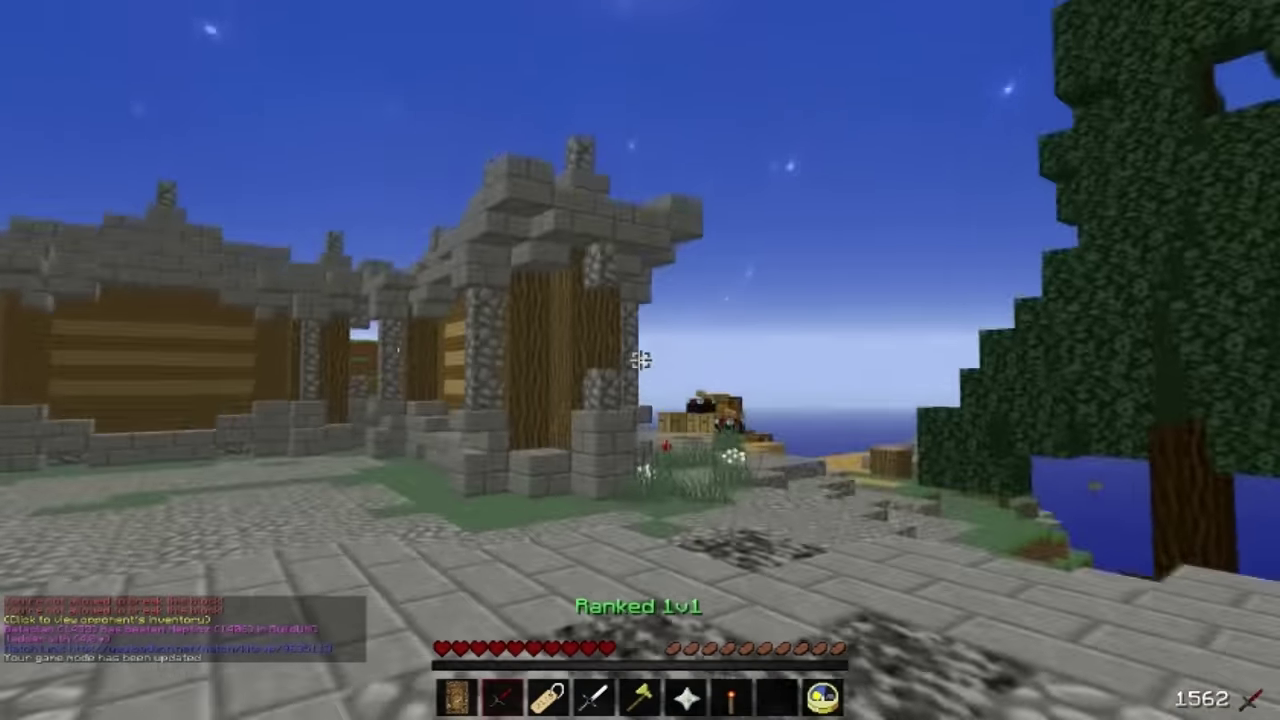
Join the Ranked 1v1 matchmaking queue with the BuildUHC kit.
right_click(640, 360)
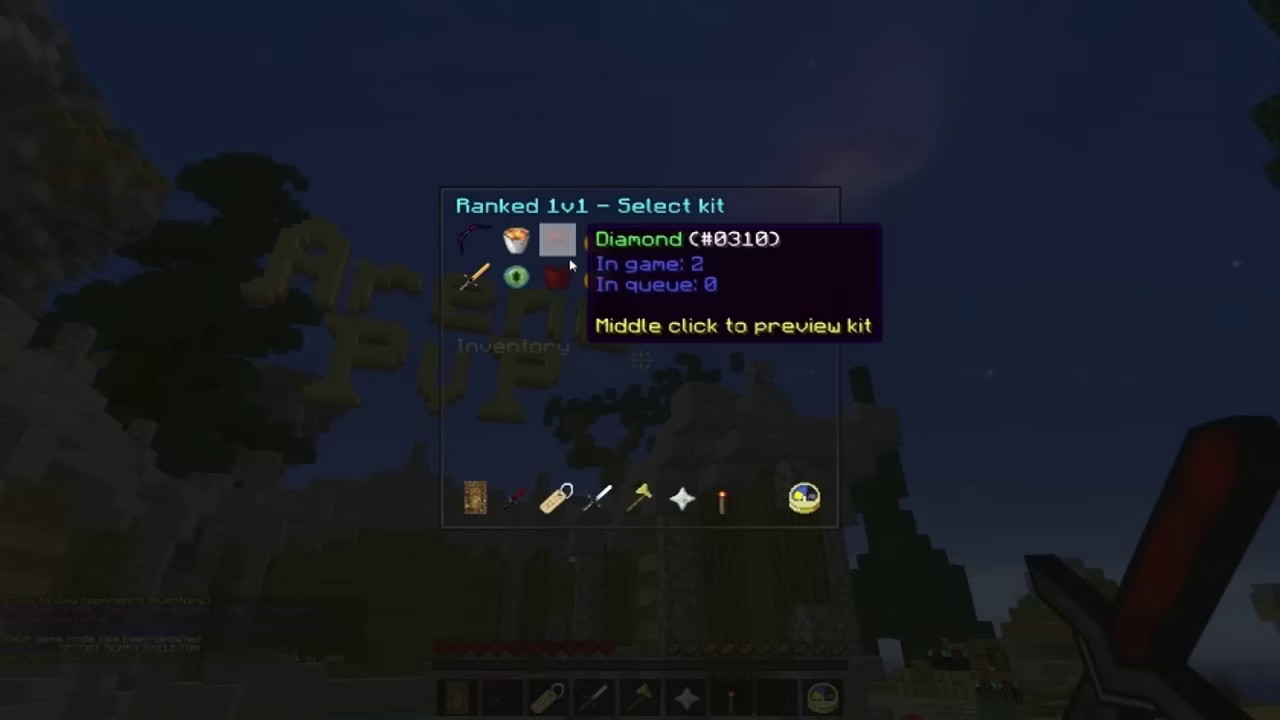
left_click(558, 240)
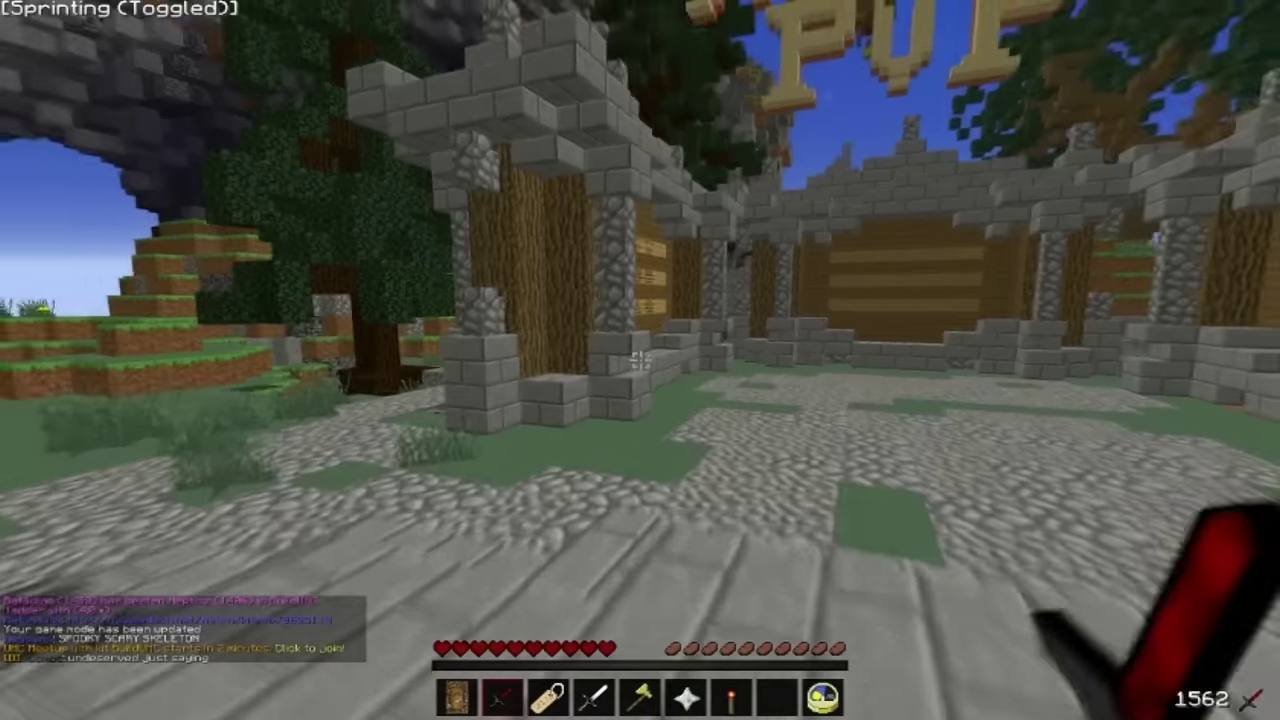
right_click(640, 360)
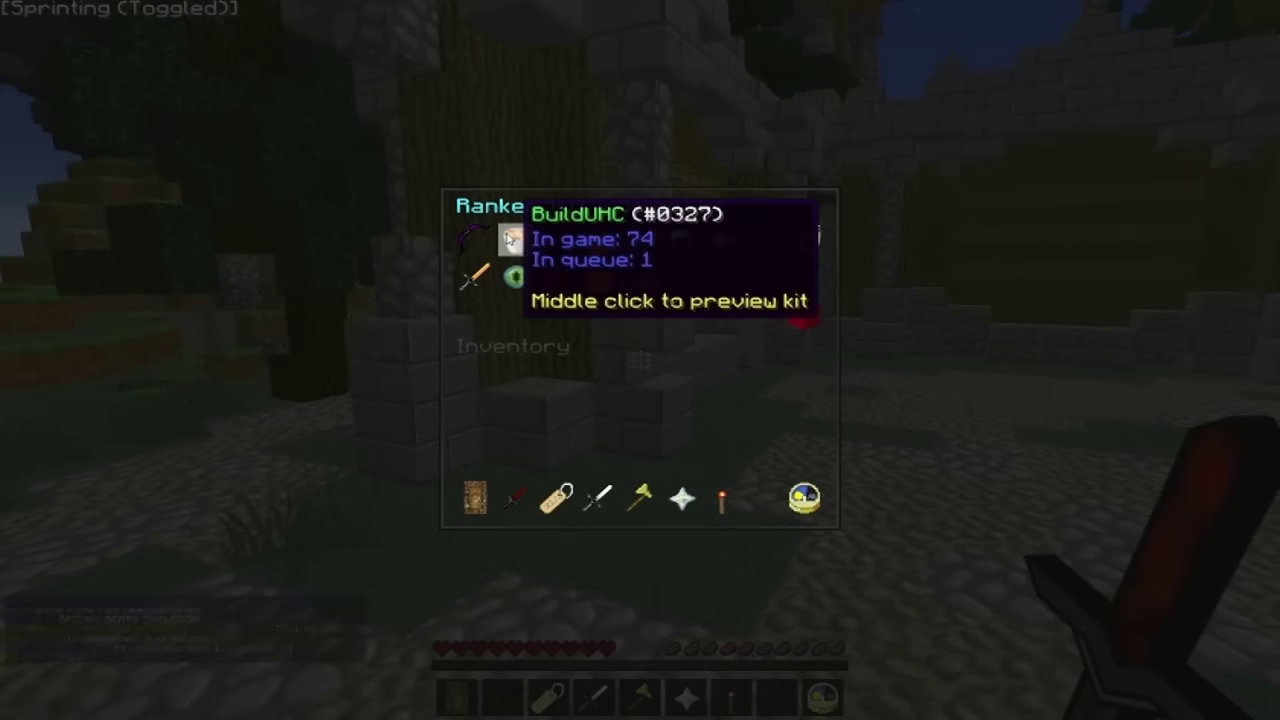
left_click(510, 238)
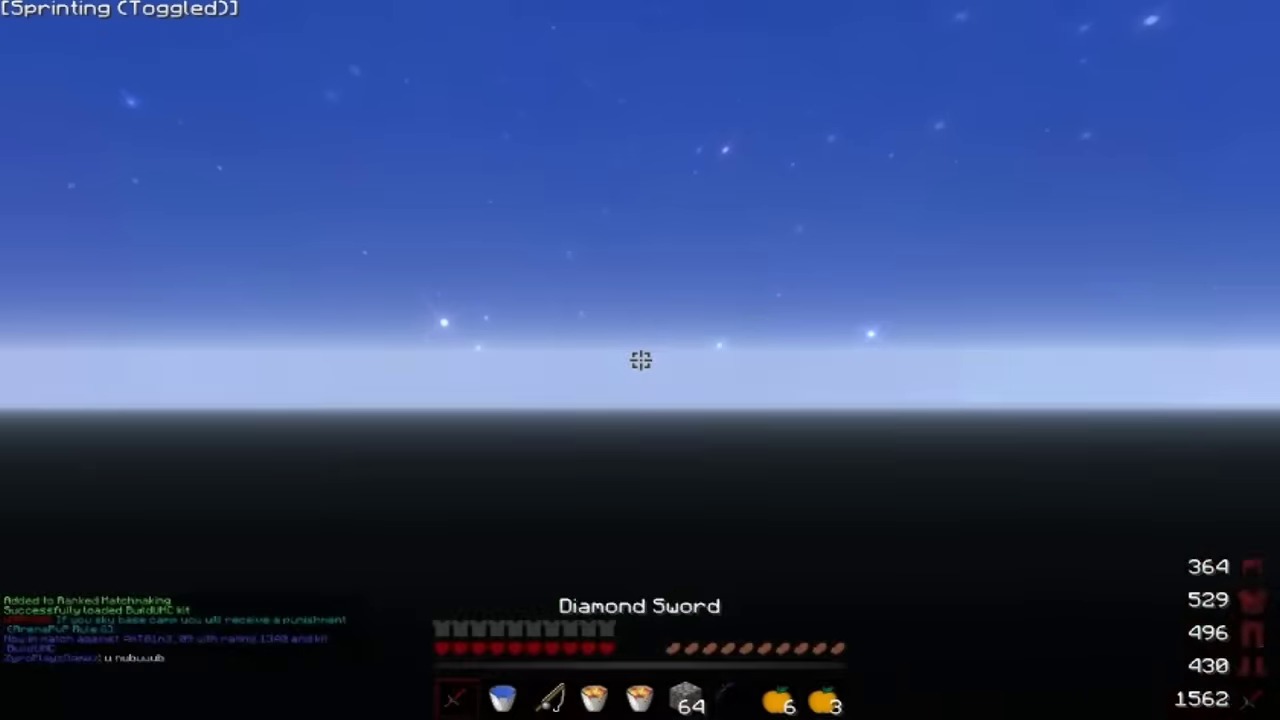
Rearrange the hotbar with the fishing rod, water, lava, bow and cobblestone after the sword, replace the oak planks with the diamond pickaxe, and swing it.
key("e")
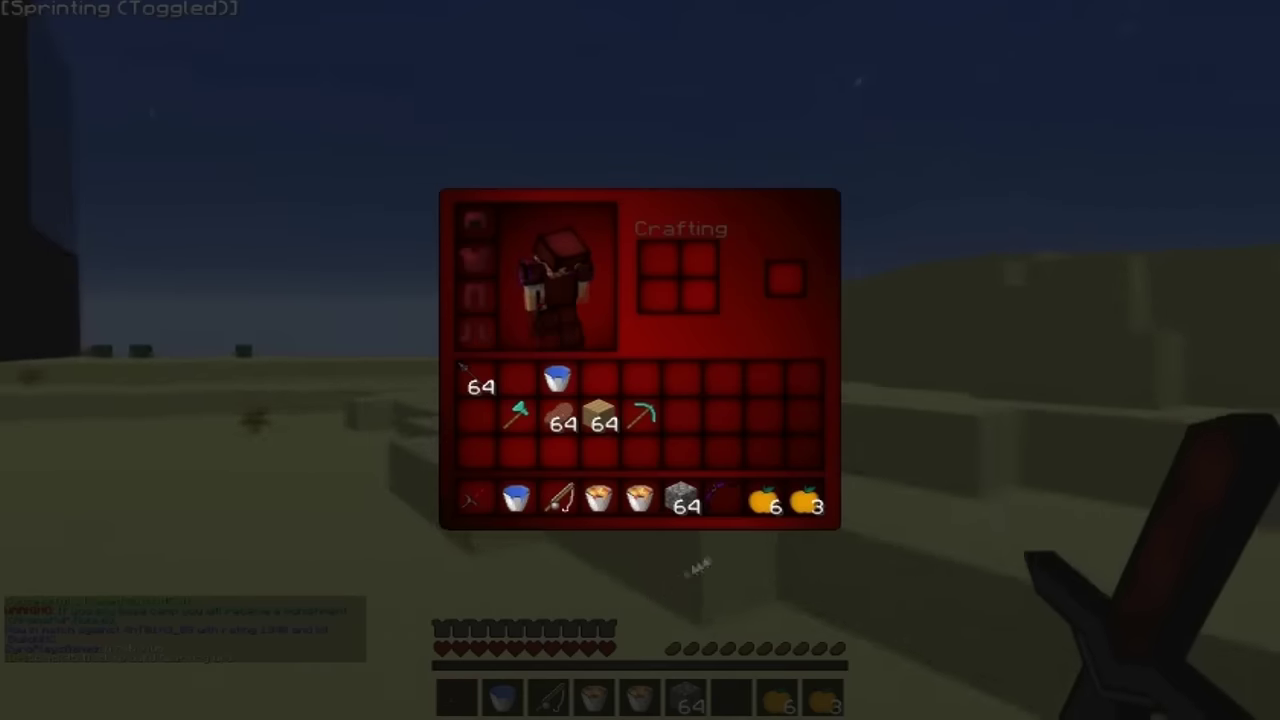
left_click(640, 497, "shift")
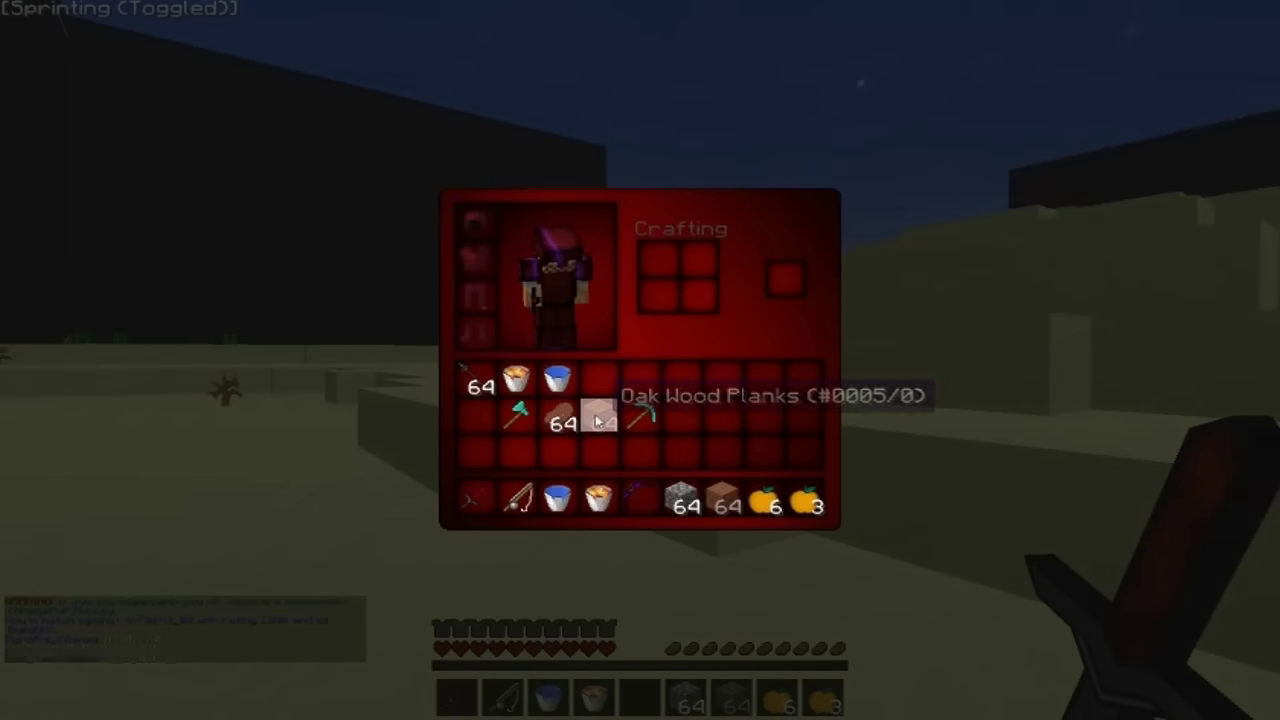
key("e")
key("e")
left_click(721, 497, "shift")
left_click(641, 417, "shift")
key("e")
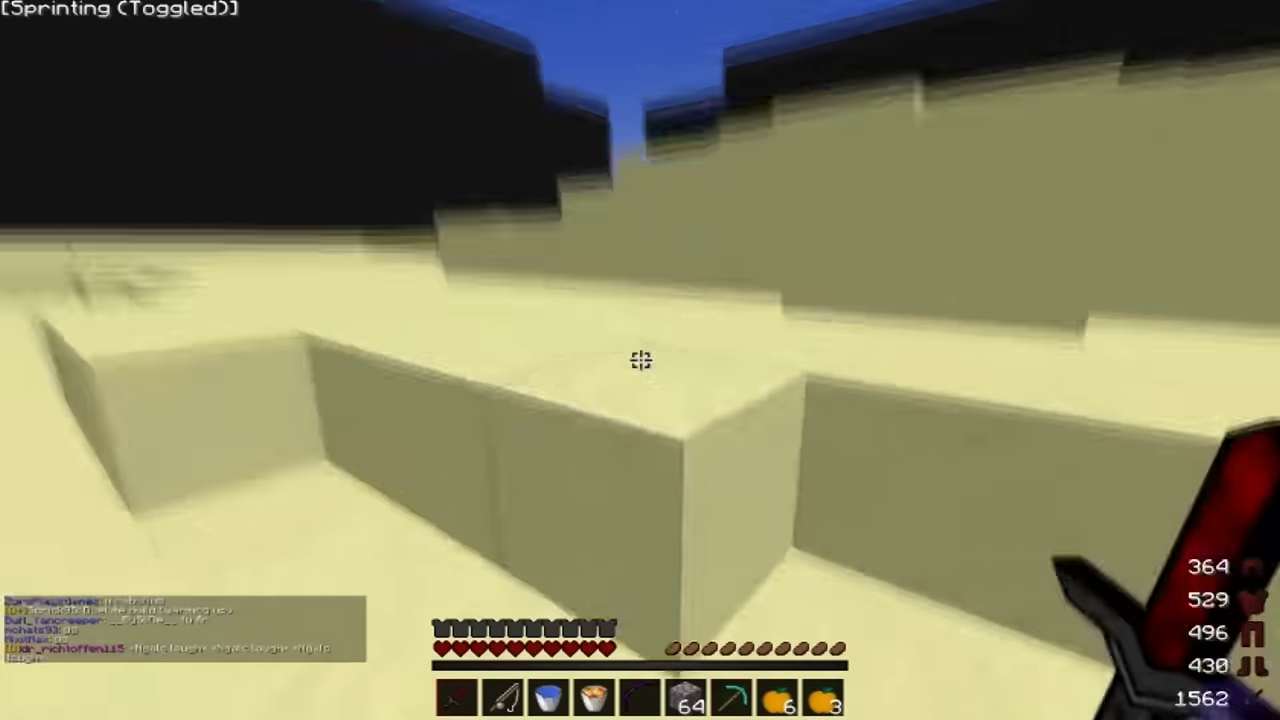
key("7")
left_click(640, 360)
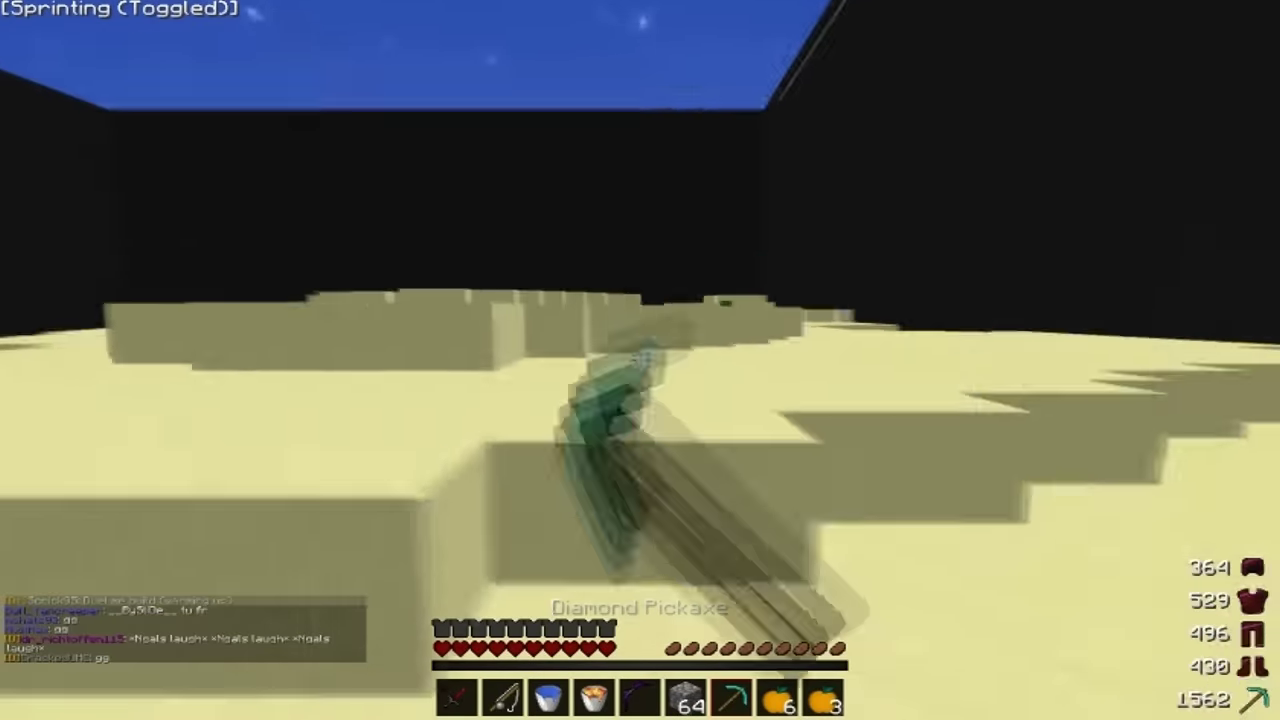
Shoot repeated arrows with the bow at the distant opponent across the desert arena.
key("5")
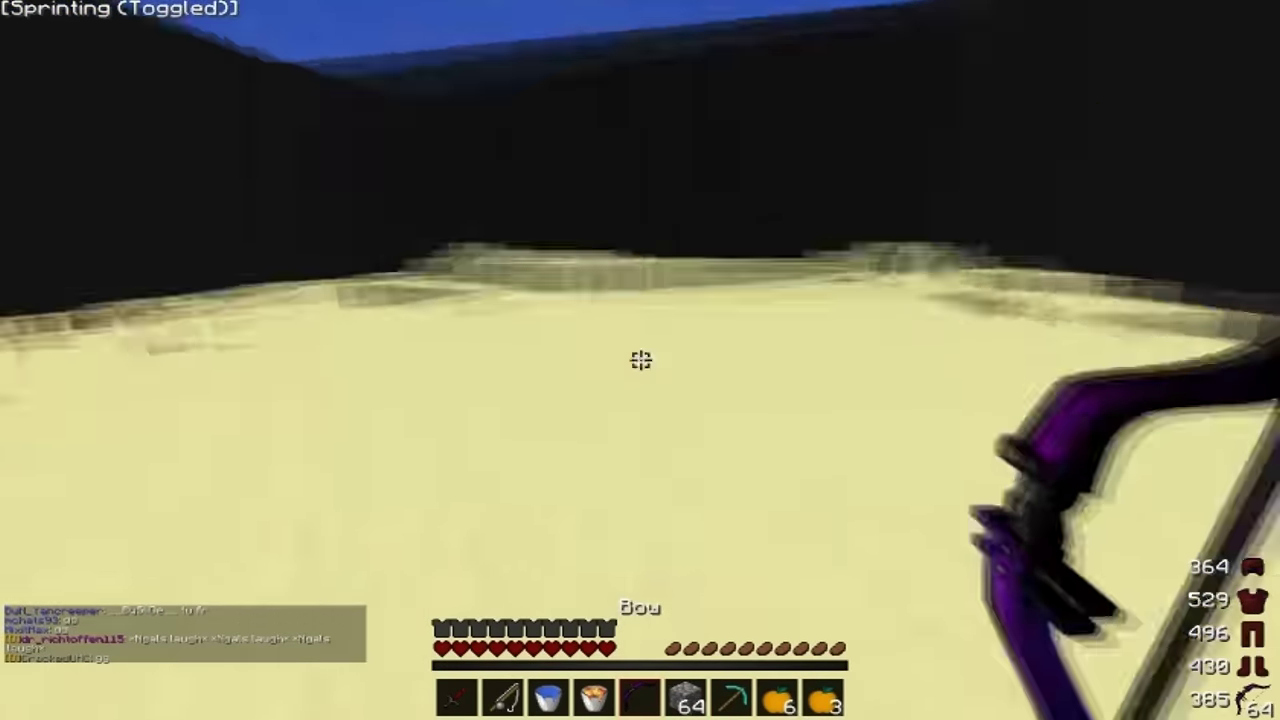
right_click(640, 360)
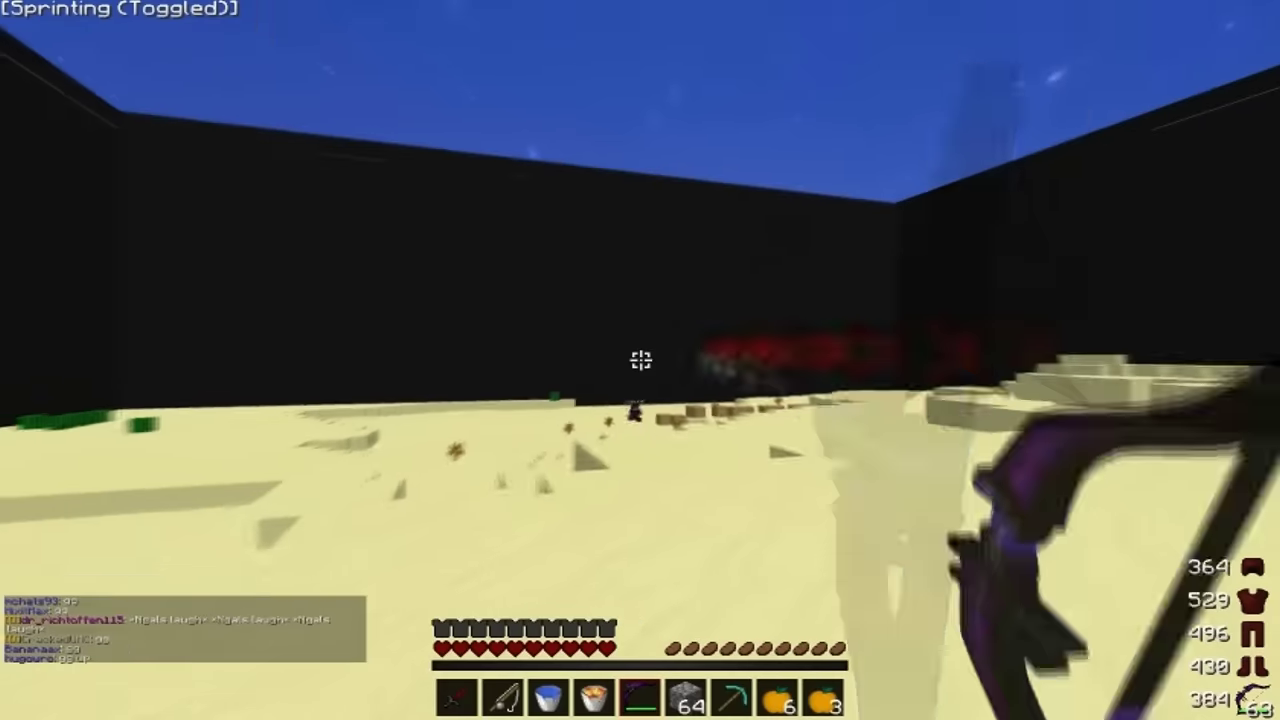
right_click(640, 360)
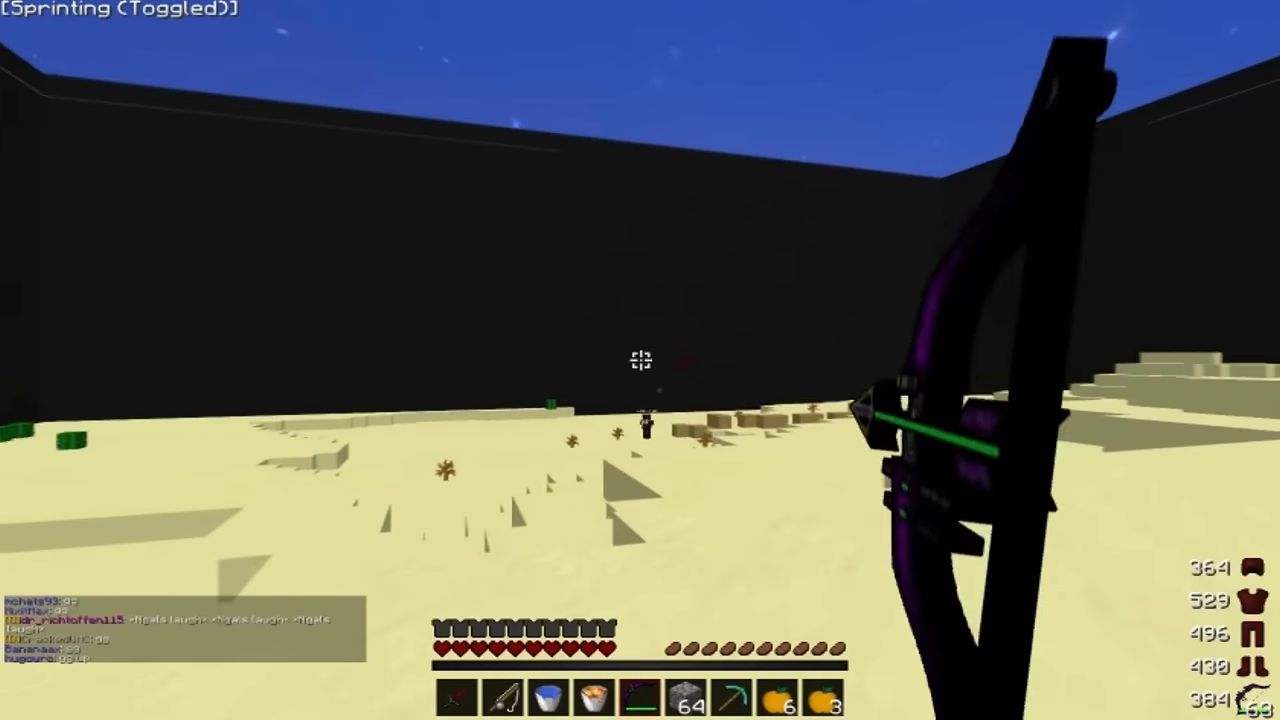
right_click(640, 360)
right_click(640, 360)
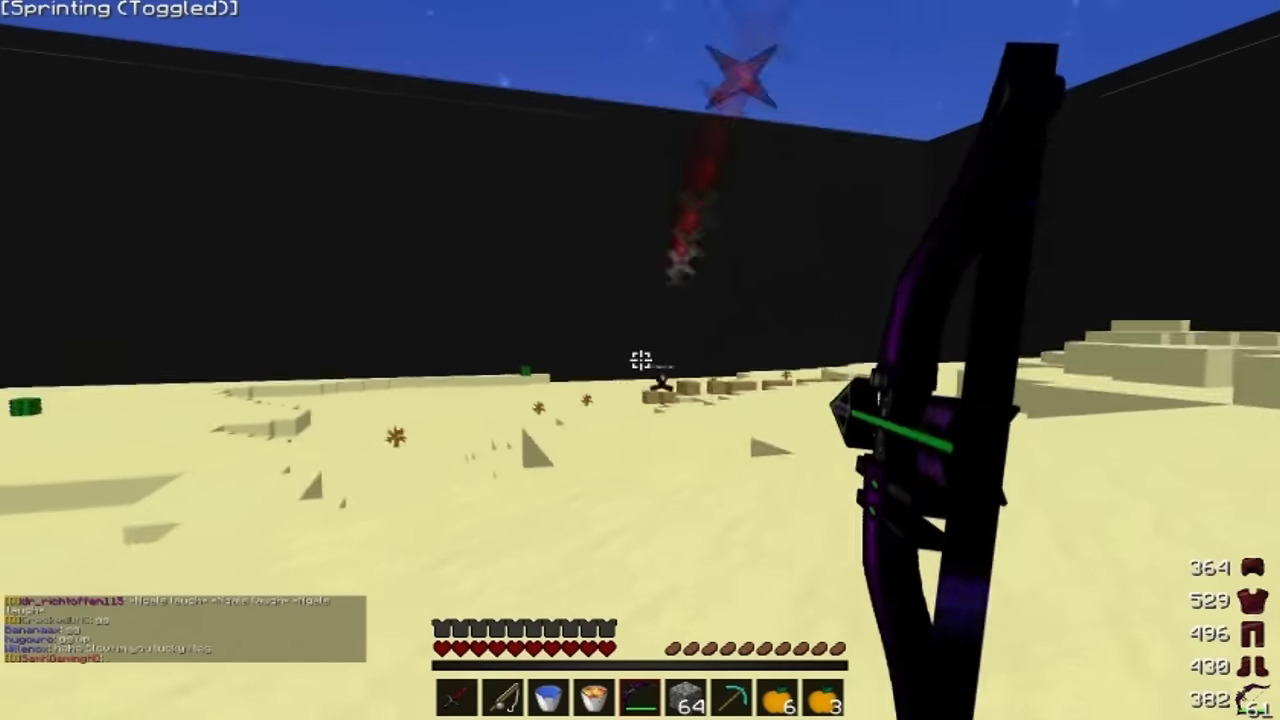
right_click(640, 360)
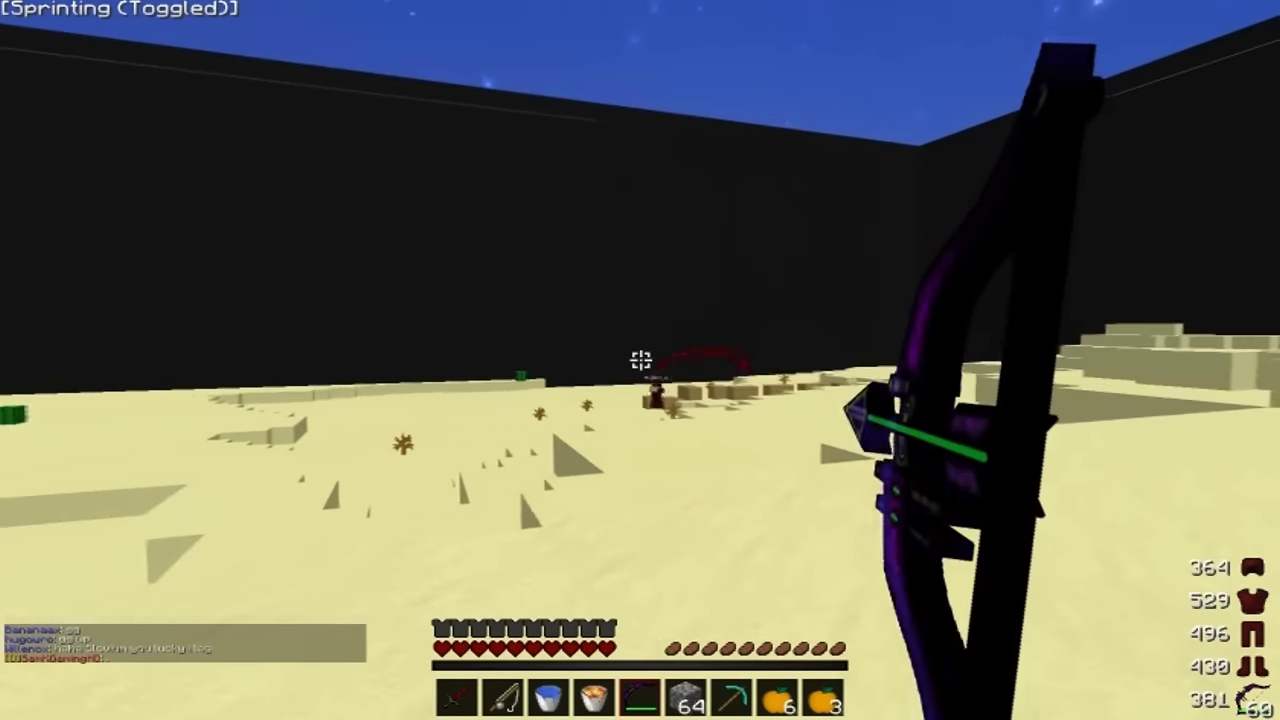
right_click(640, 360)
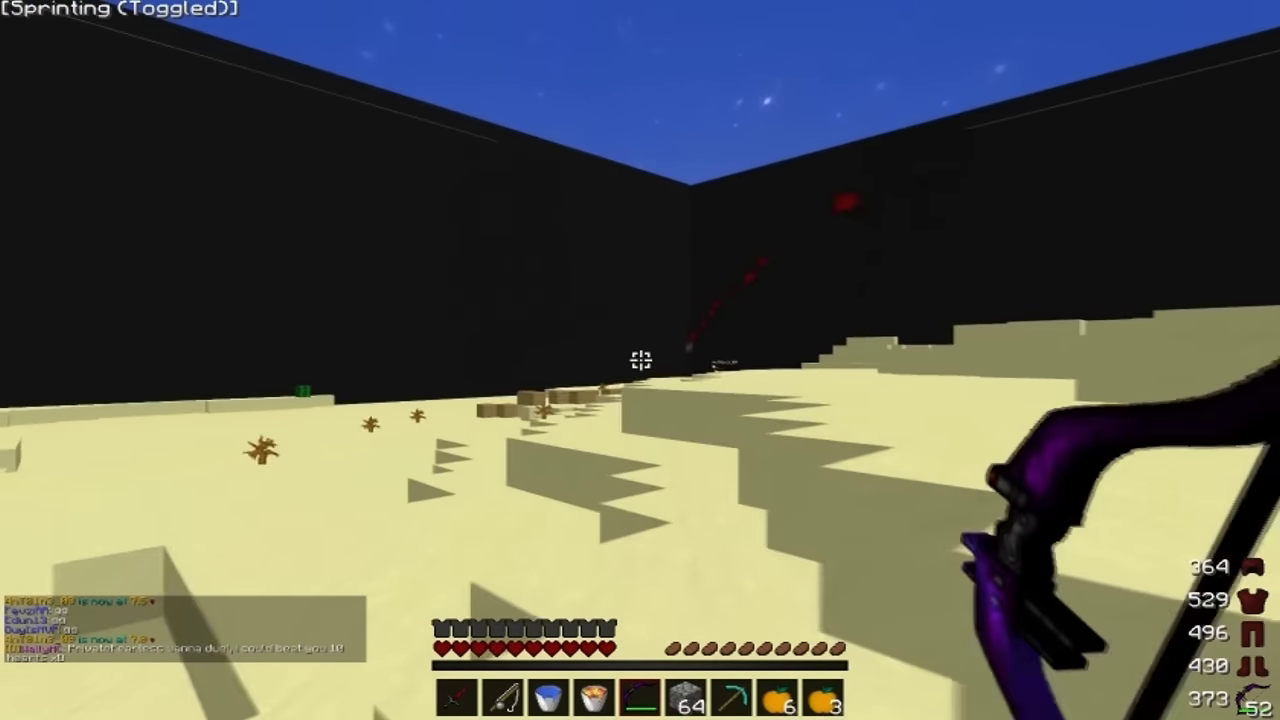
right_click(640, 360)
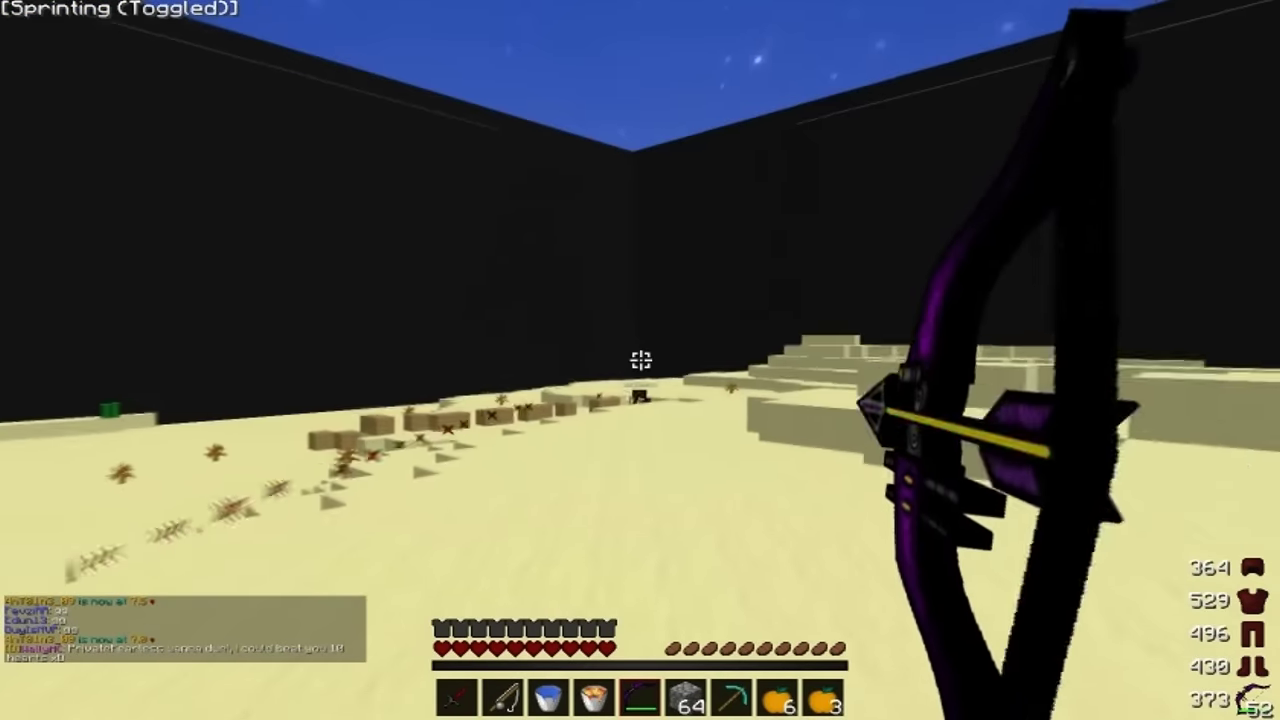
right_click(640, 360)
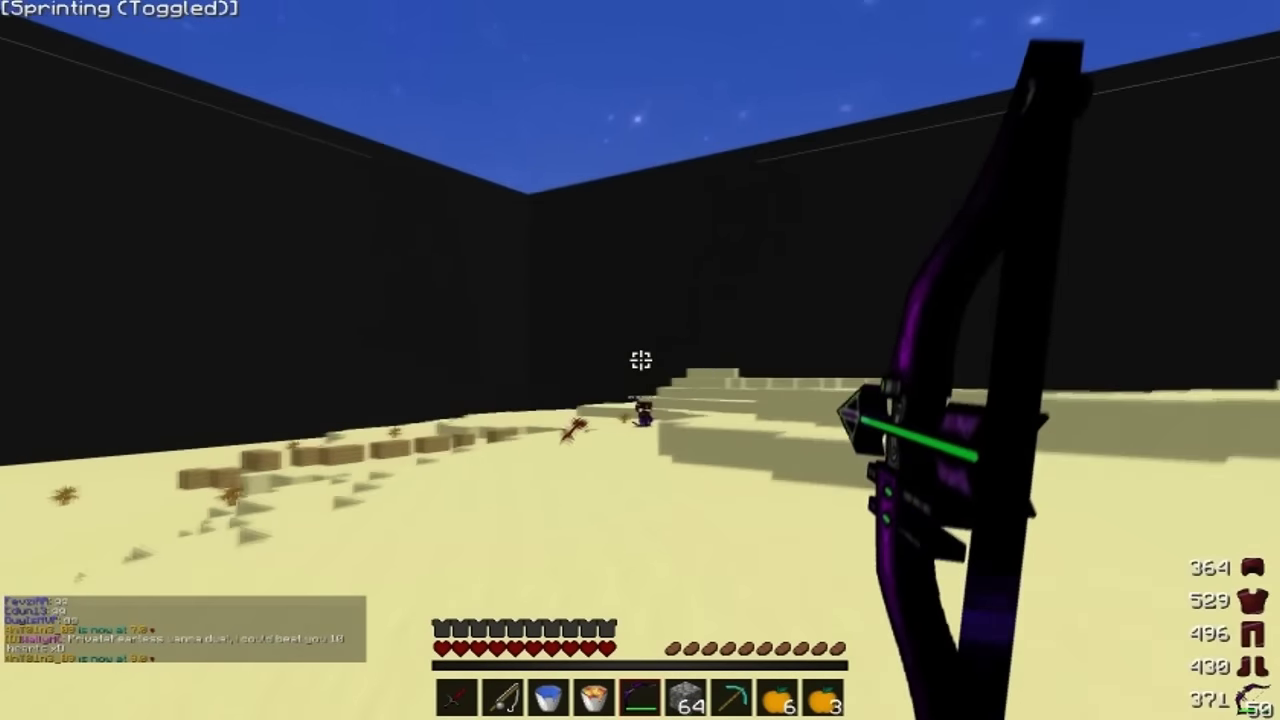
right_click(640, 360)
right_click(640, 360)
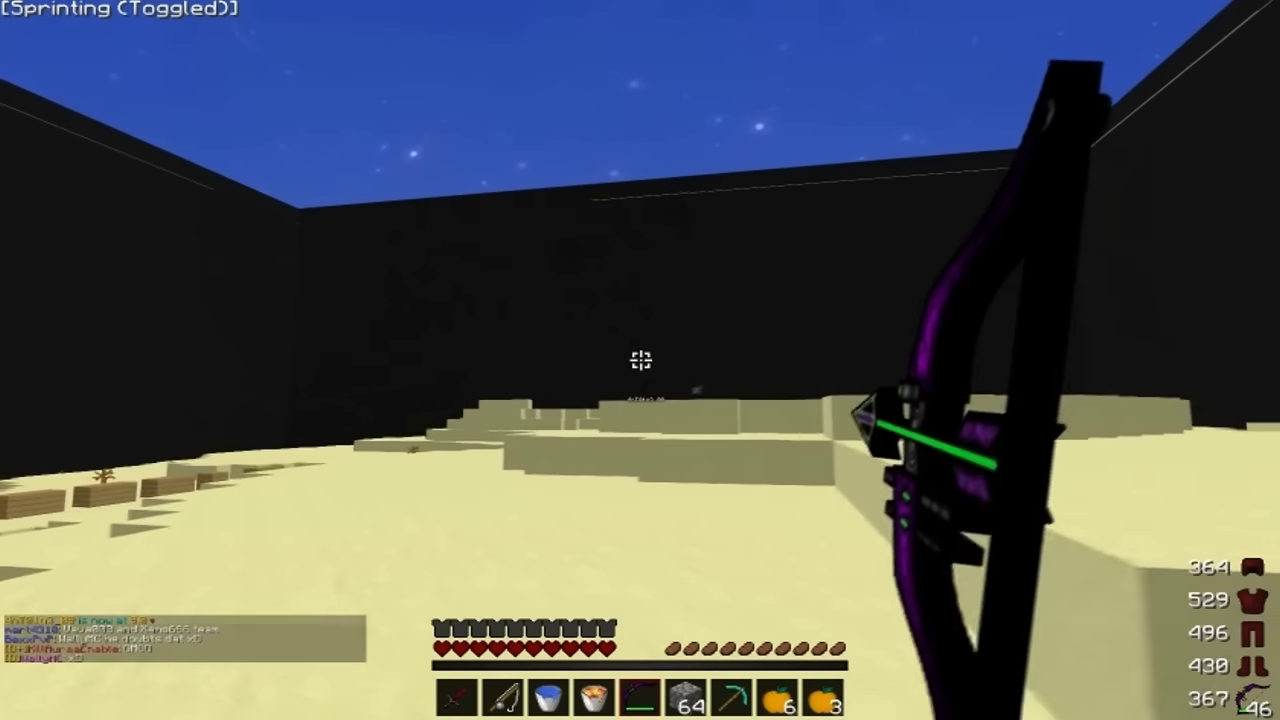
right_click(640, 360)
right_click(640, 360)
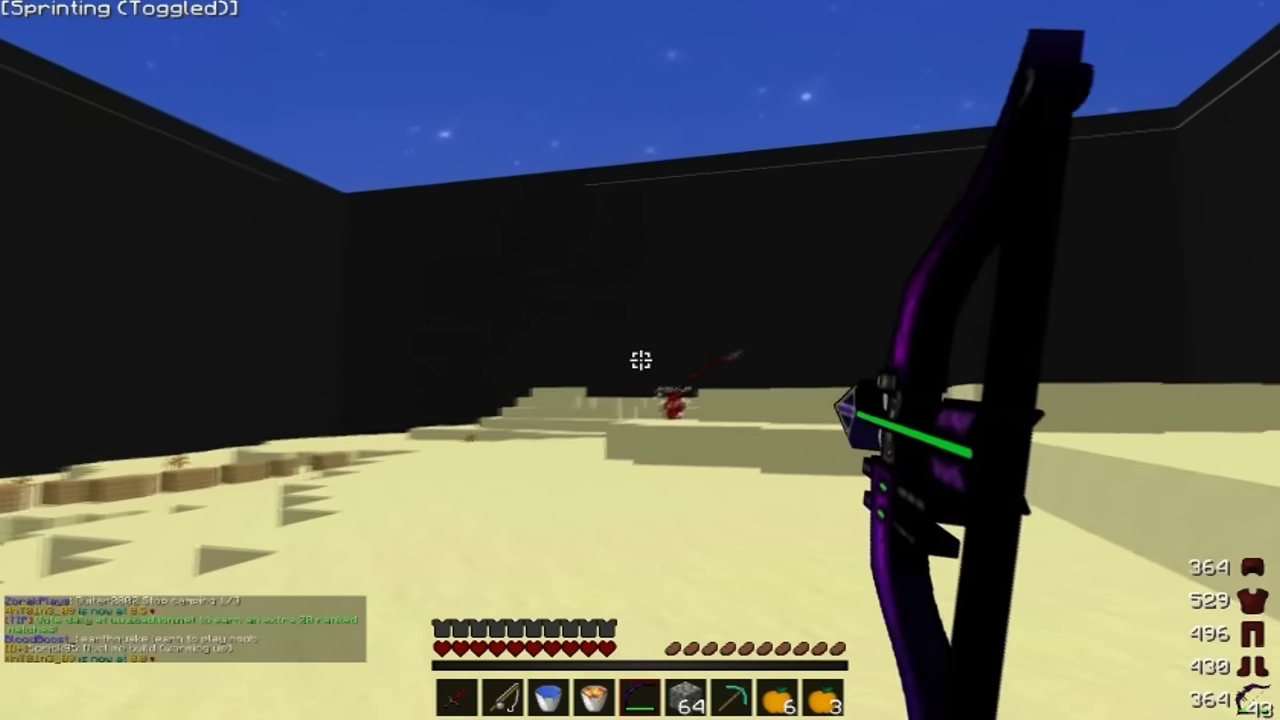
right_click(640, 360)
right_click(640, 360)
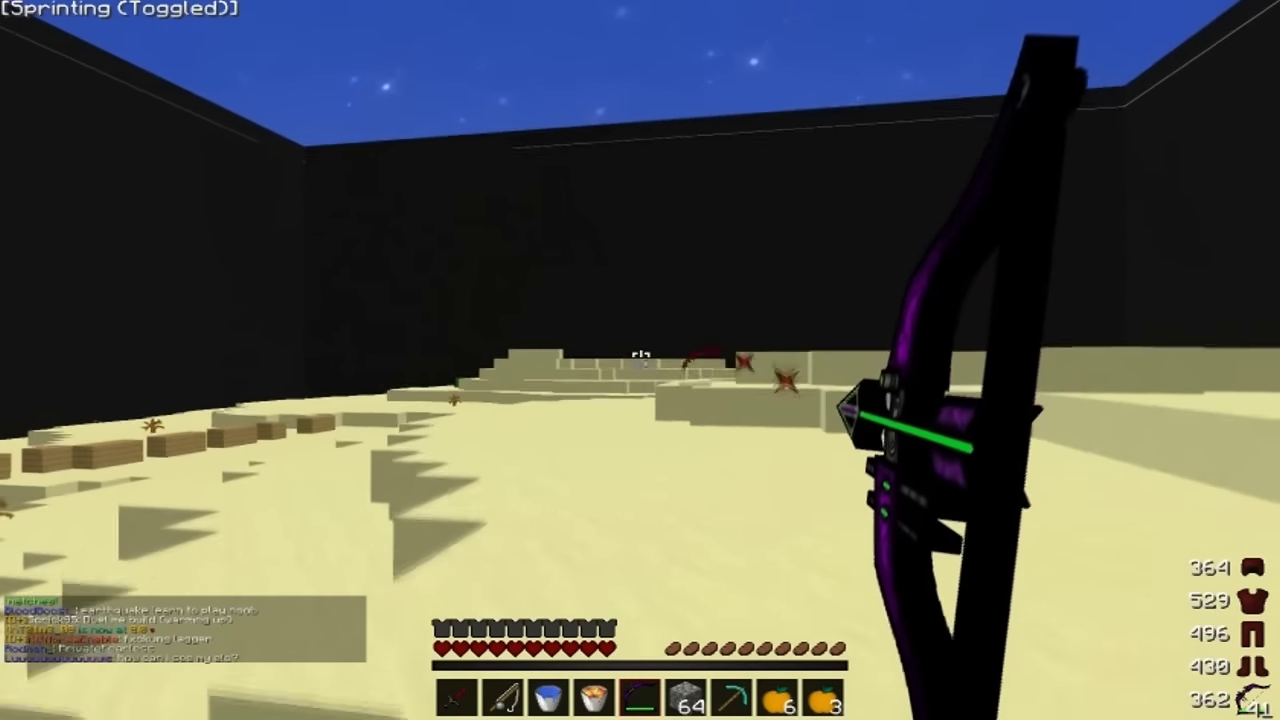
right_click(640, 360)
right_click(640, 360)
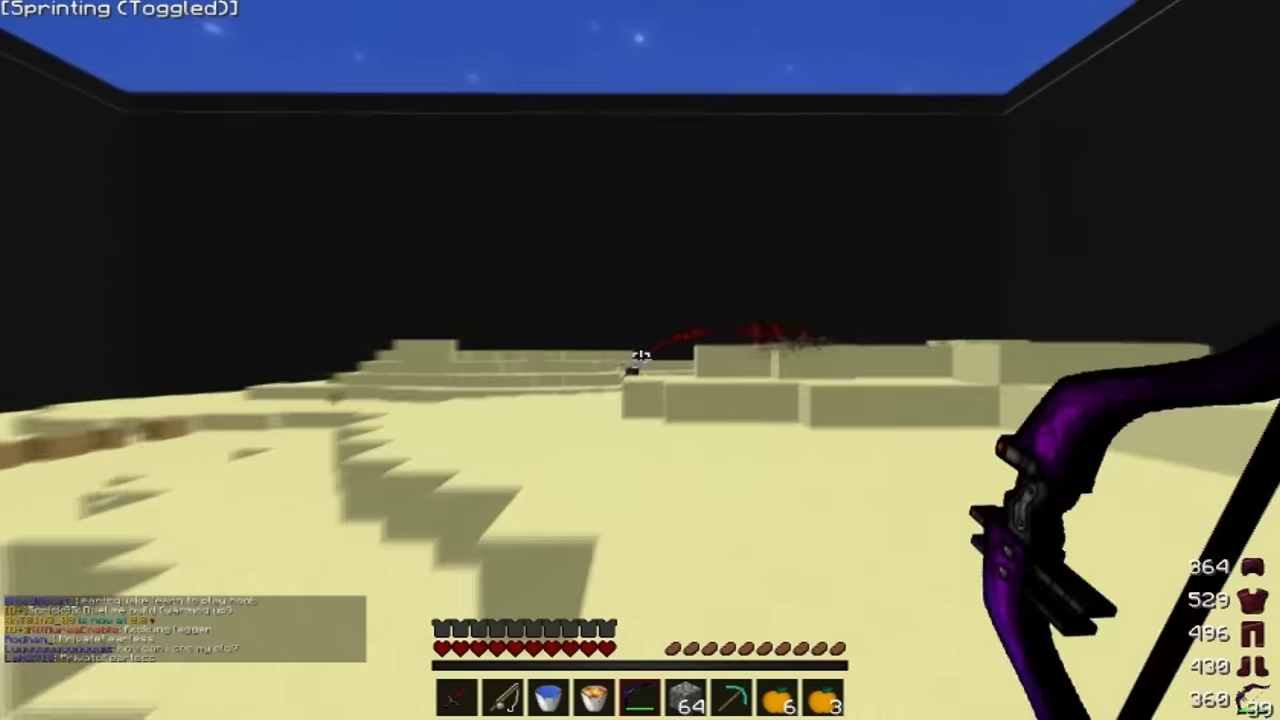
Eat one golden apple from the stack of six.
key("2")
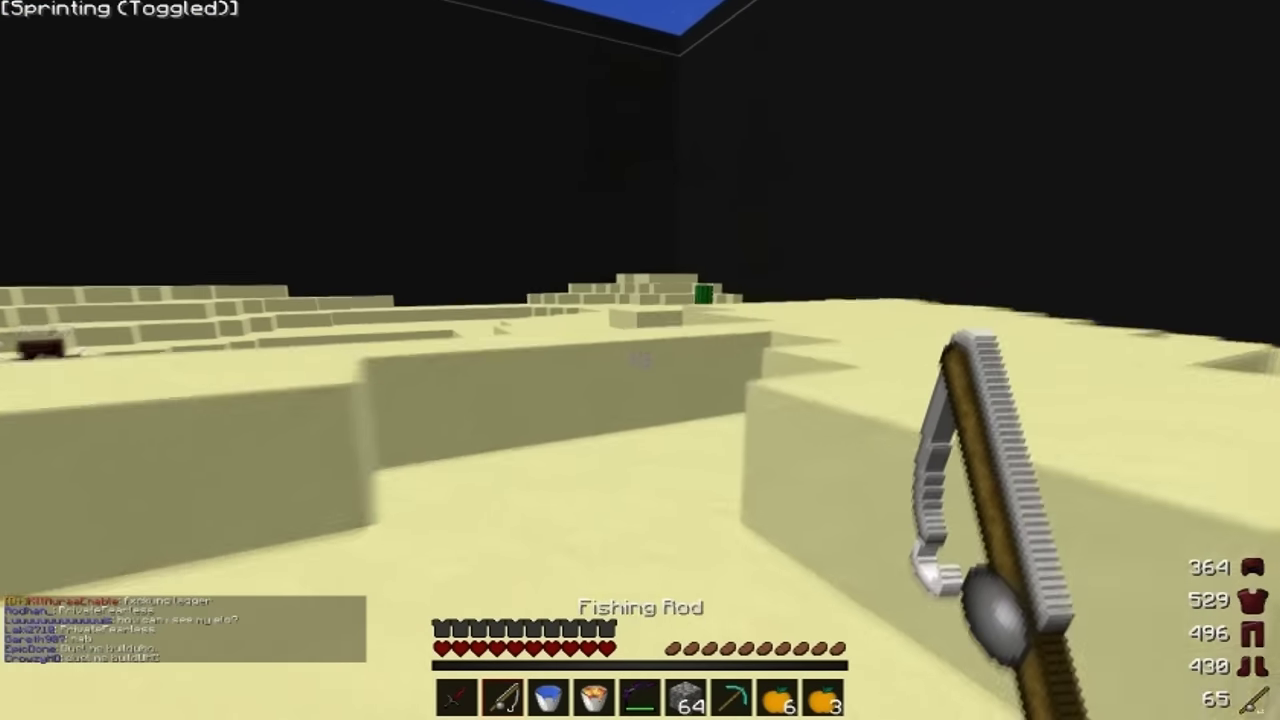
key("9")
key("8")
right_click(640, 360)
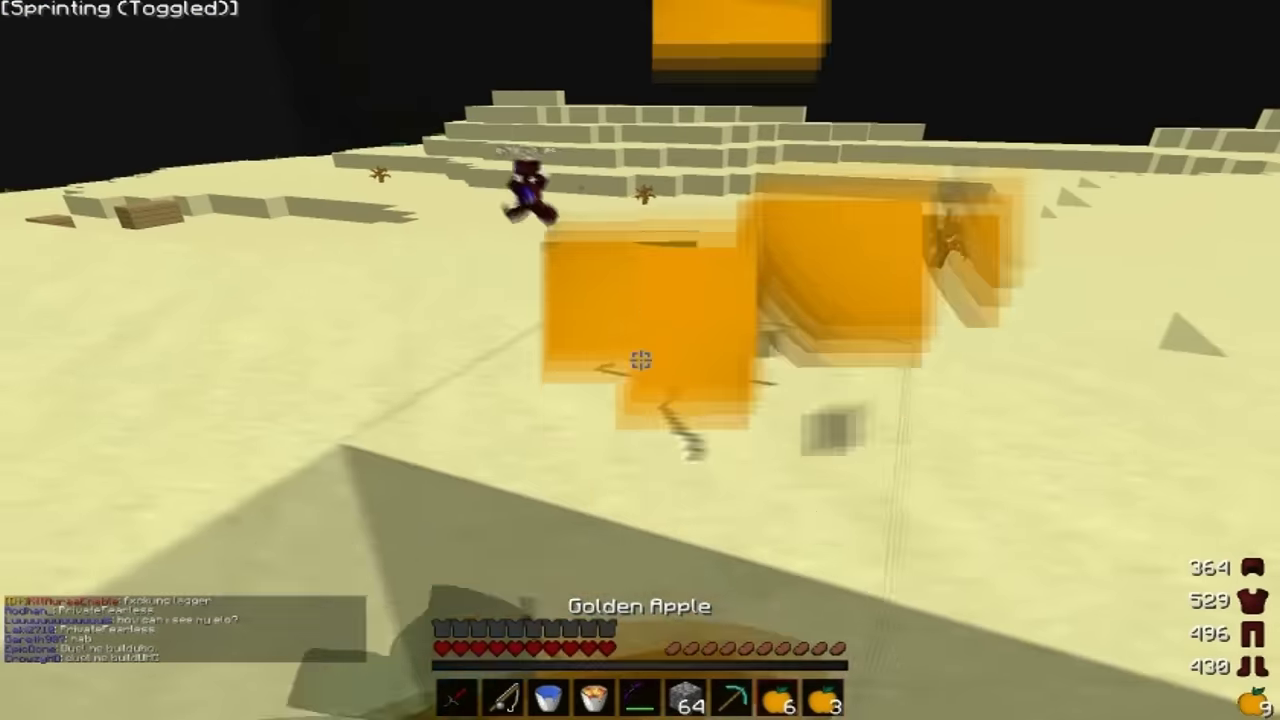
Equip the diamond sword and strike the approaching opponent repeatedly at close range.
key("1")
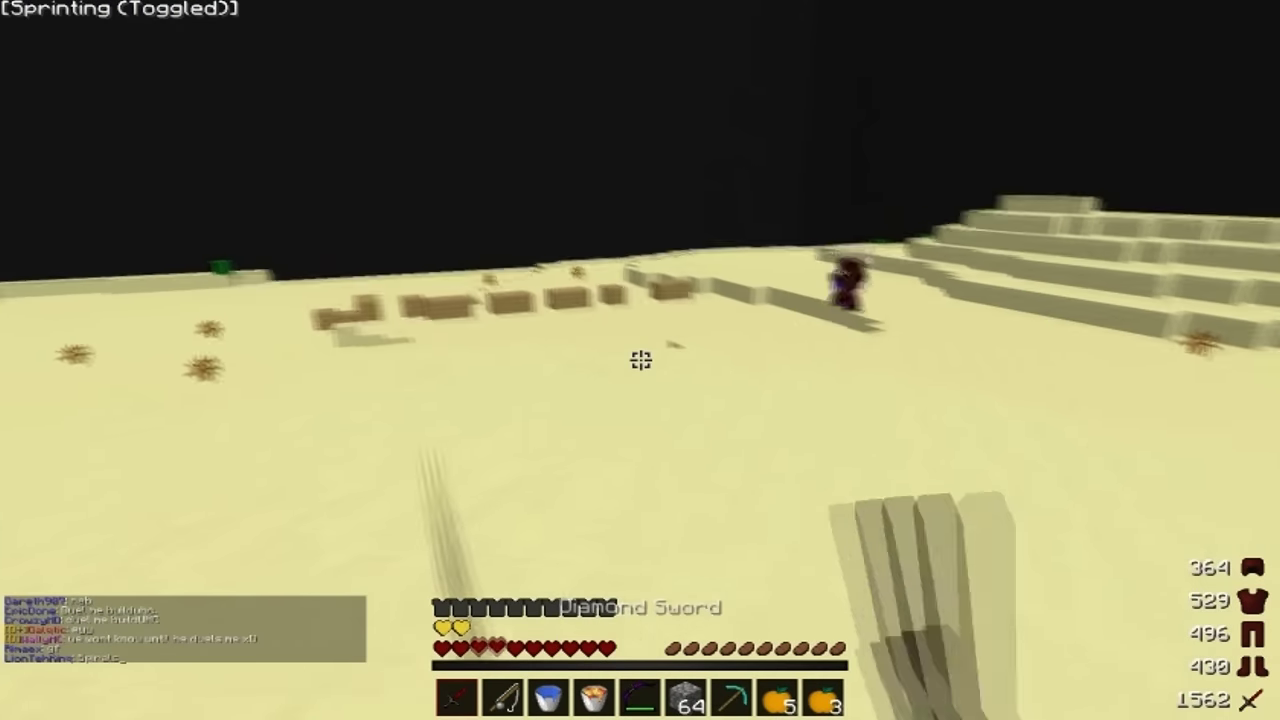
left_click(640, 360)
left_click(640, 360)
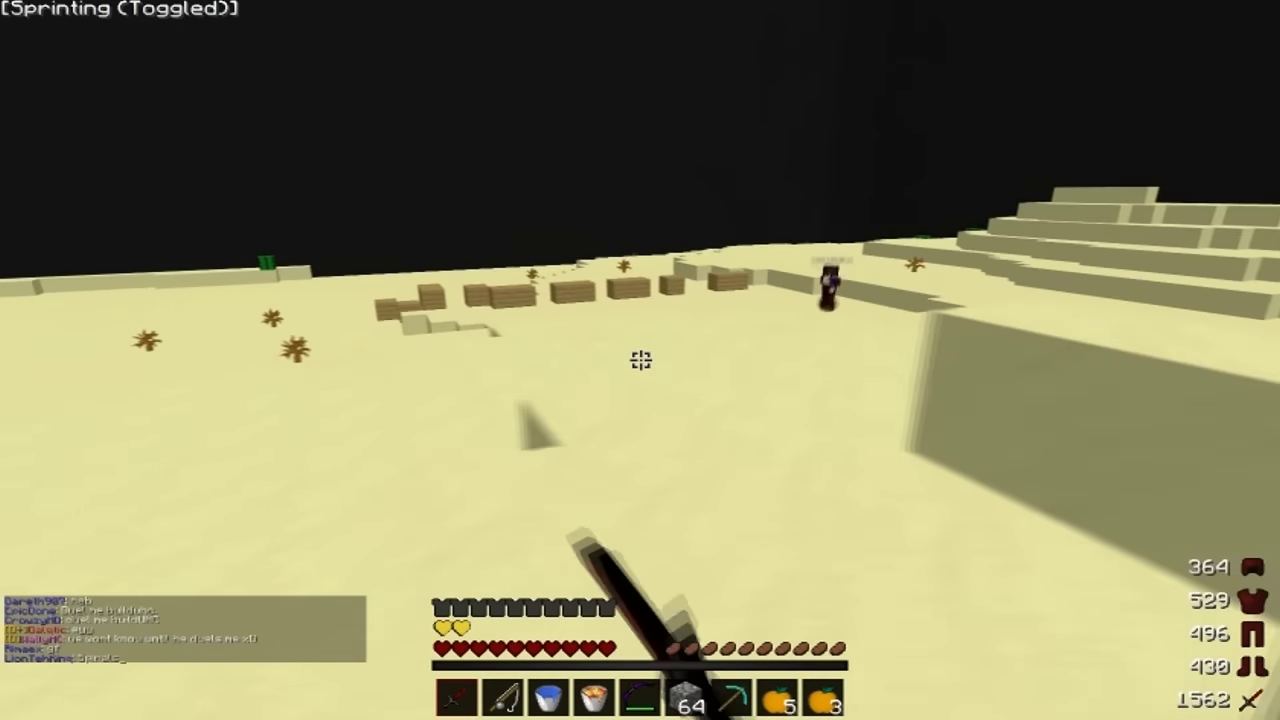
left_click(640, 360)
left_click(640, 360)
left_click(640, 360)
left_click(640, 360)
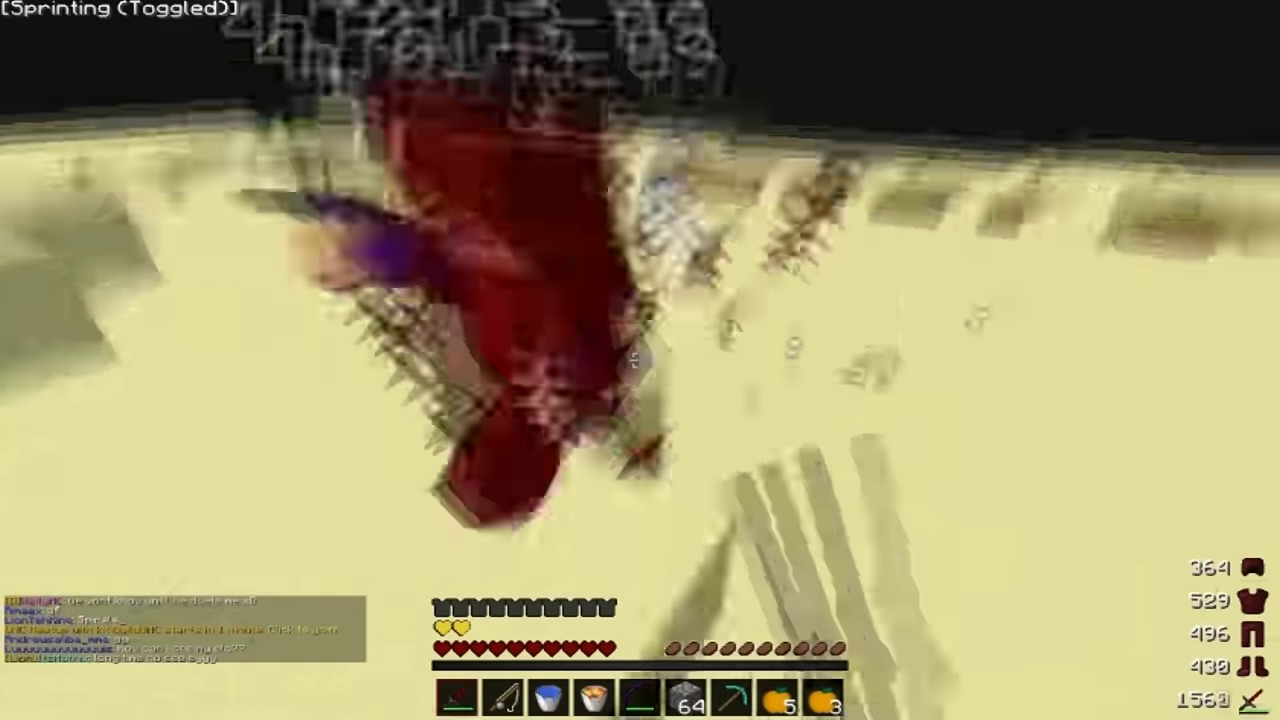
left_click(640, 360)
left_click(640, 360)
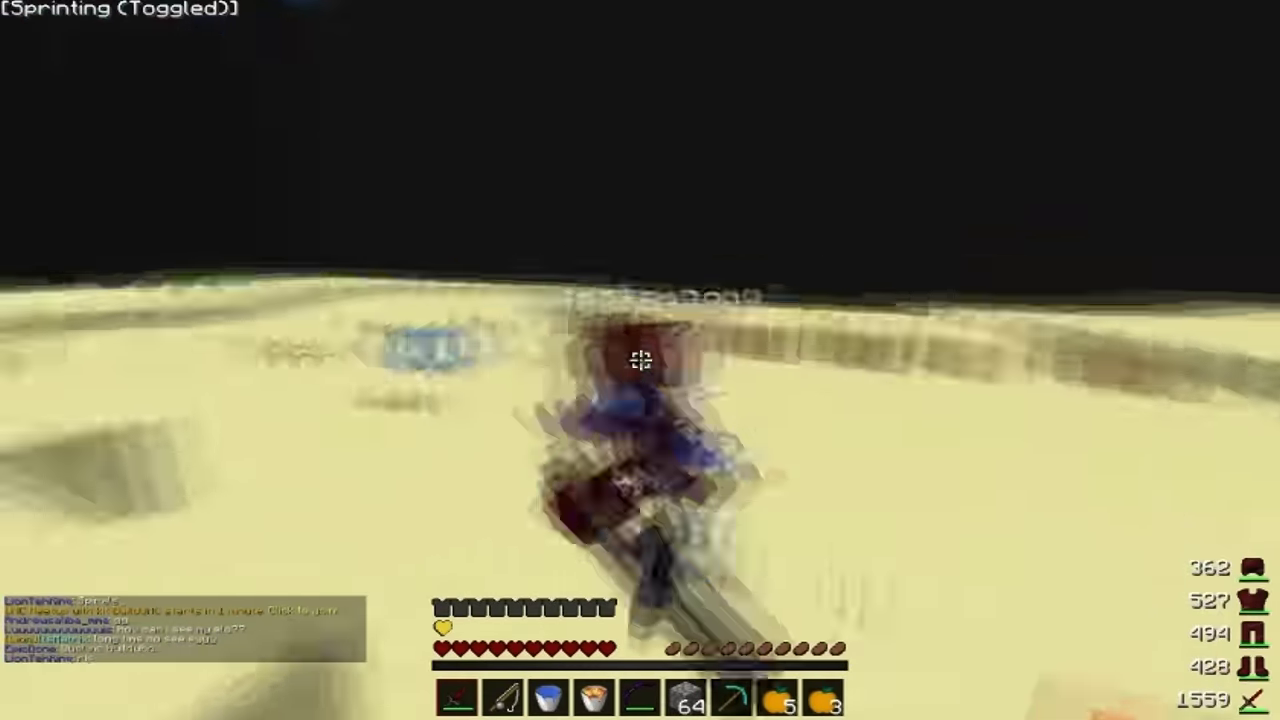
left_click(640, 360)
left_click(640, 360)
left_click(640, 360)
left_click(640, 360)
left_click(640, 360)
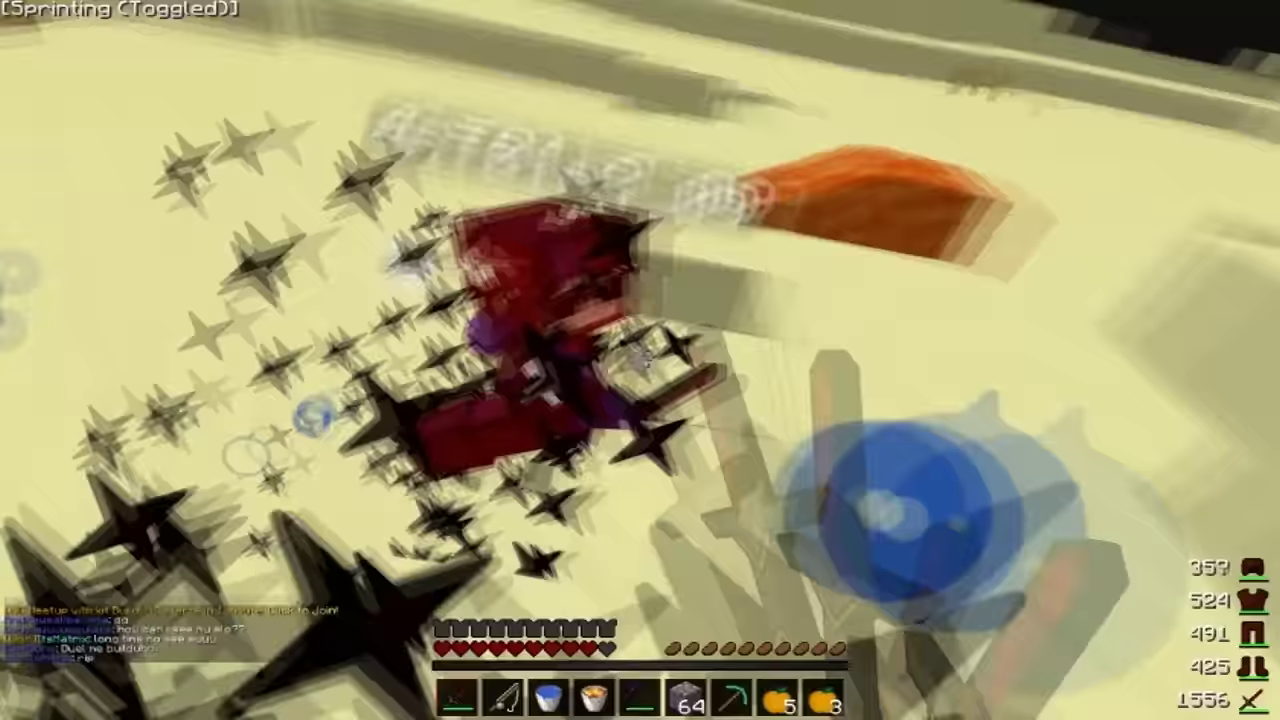
Chase the opponent while alternating fishing rod casts with diamond sword strikes.
key("2")
key("1")
left_click(640, 360)
key("2")
right_click(640, 360)
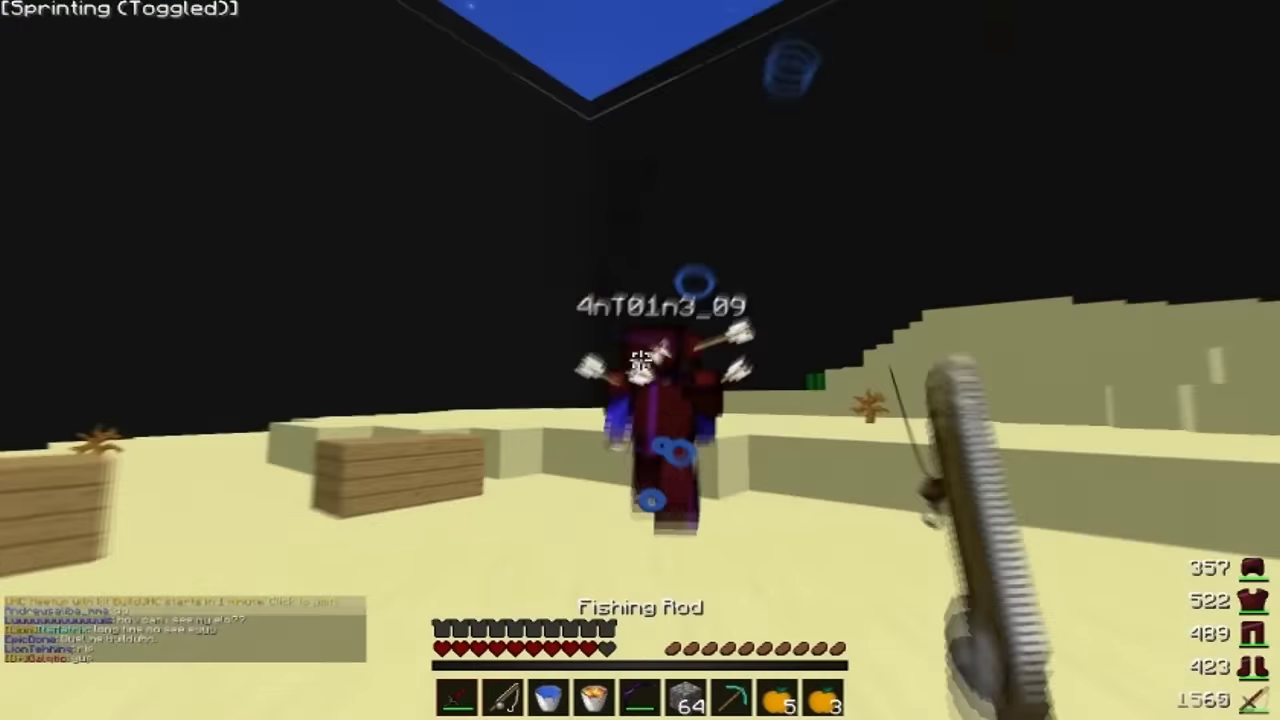
key("1")
left_click(640, 360)
key("2")
right_click(640, 360)
key("1")
left_click(640, 360)
key("2")
right_click(640, 360)
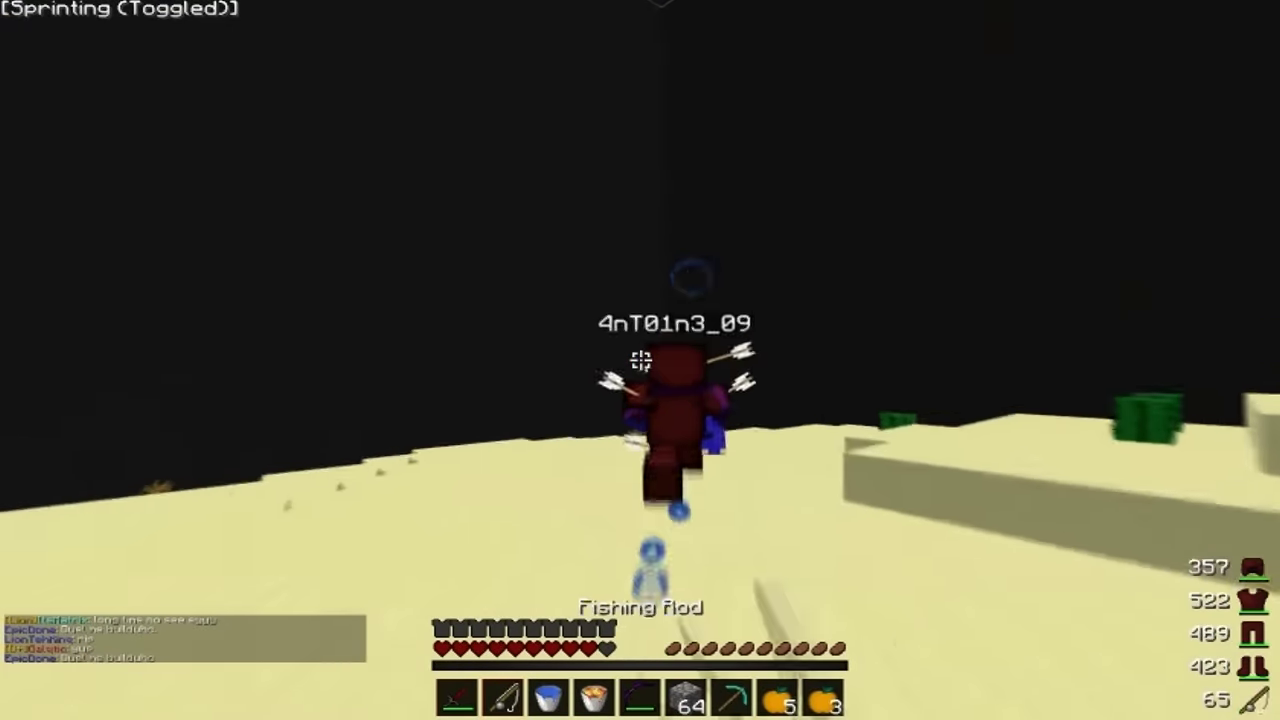
key("1")
left_click(640, 360)
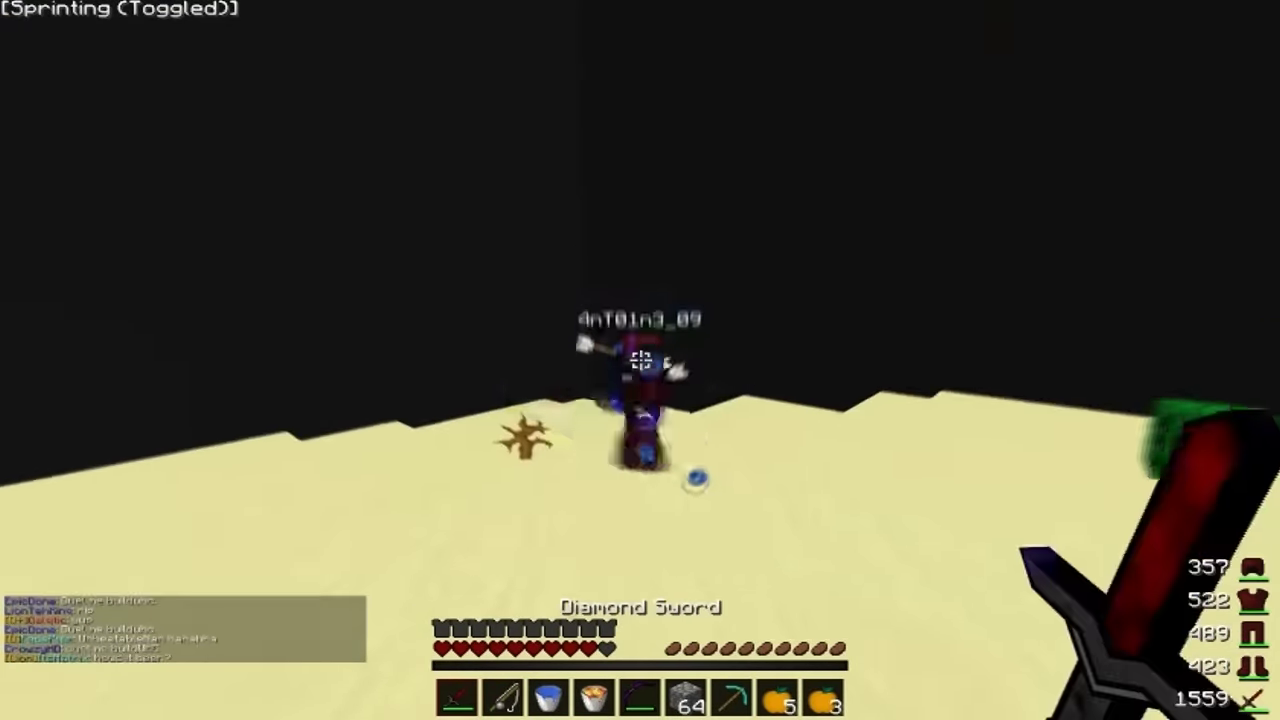
Use the water bucket twice on the sand while pursuing the opponent.
key("1")
key("3")
right_click(640, 360)
right_click(640, 360)
Re-equip the diamond sword and land a series of close-range hits on the opponent.
key("1")
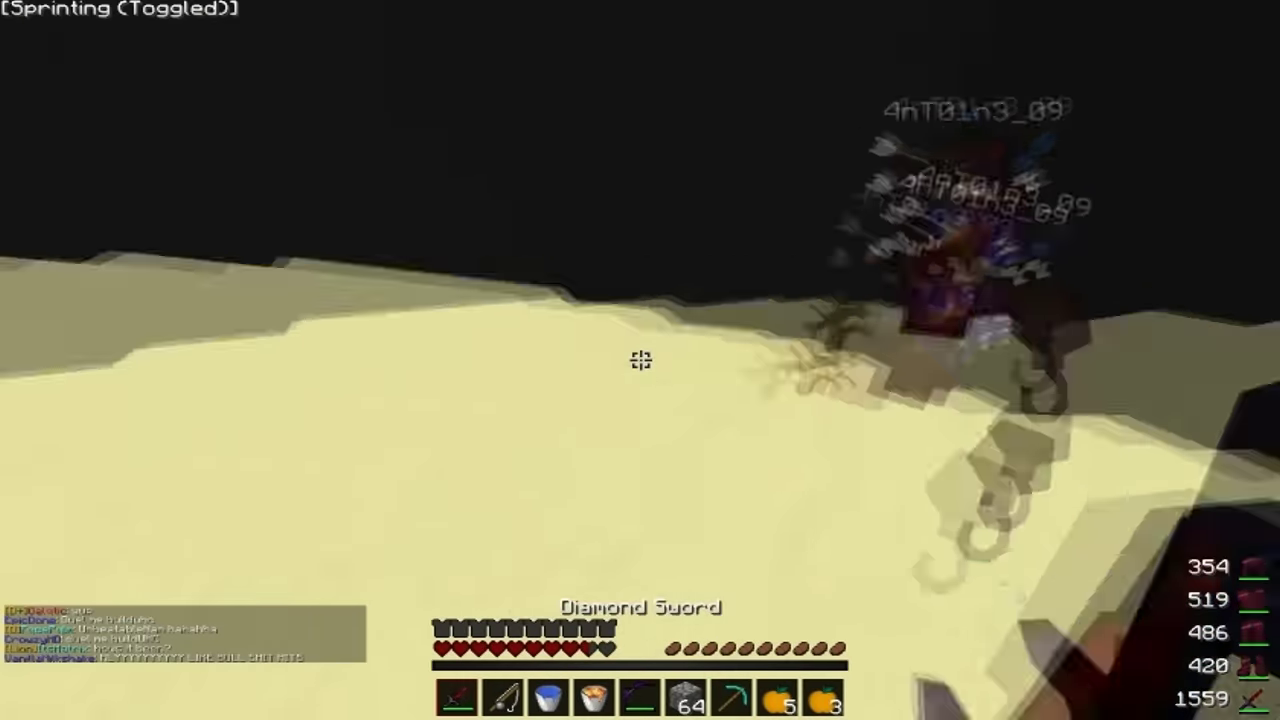
left_click(640, 360)
left_click(640, 360)
left_click(640, 360)
left_click(640, 360)
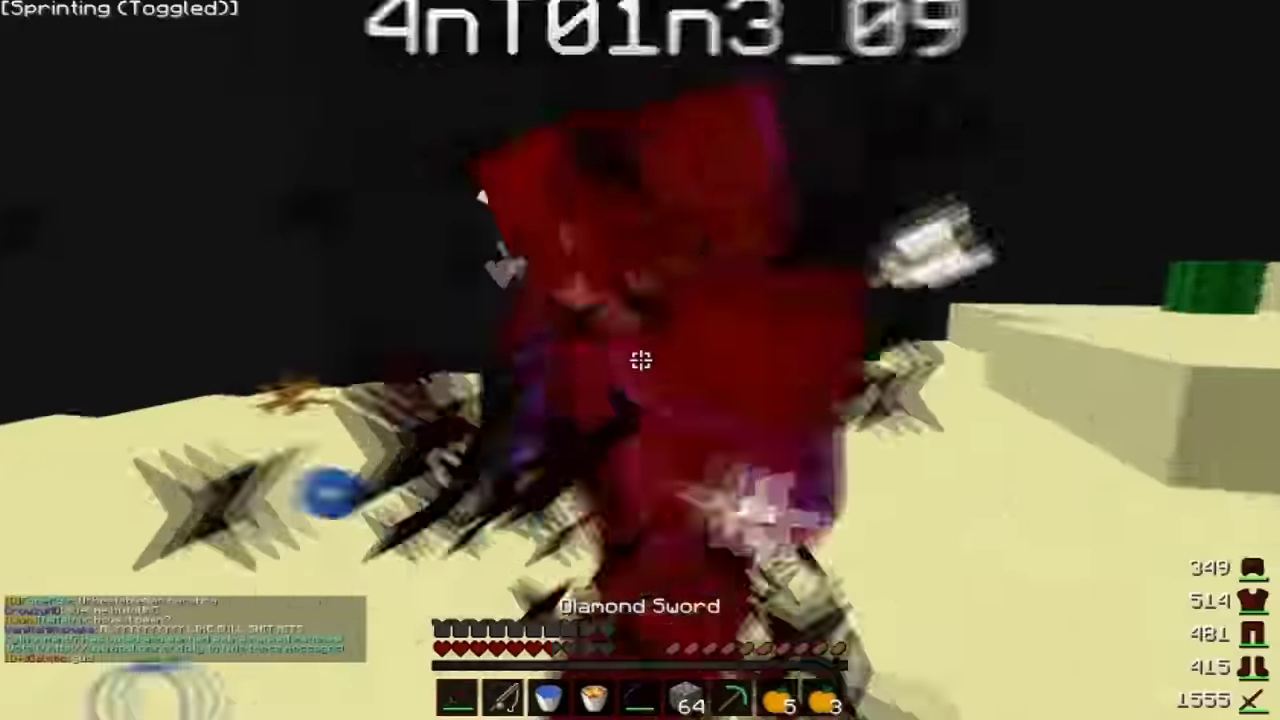
left_click(640, 360)
left_click(640, 360)
left_click(640, 360)
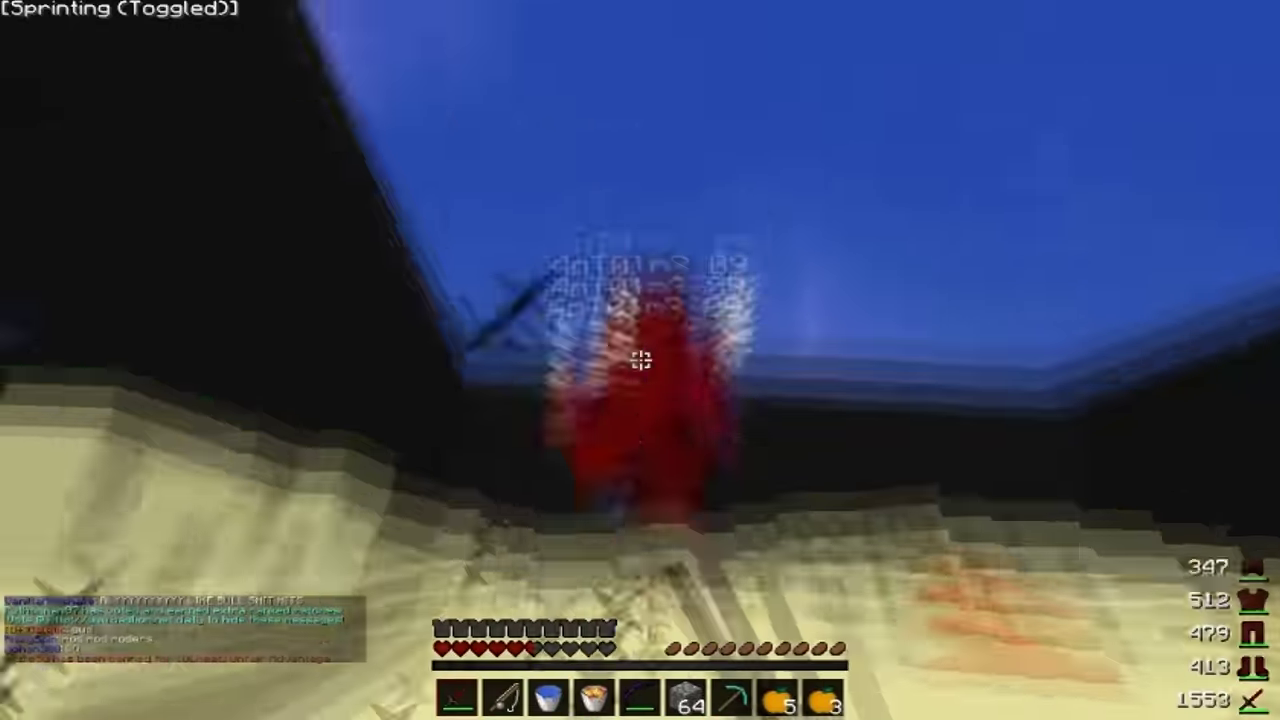
left_click(640, 360)
Cast the fishing rod at the retreating opponent and ready the diamond sword again.
key("2")
key("1")
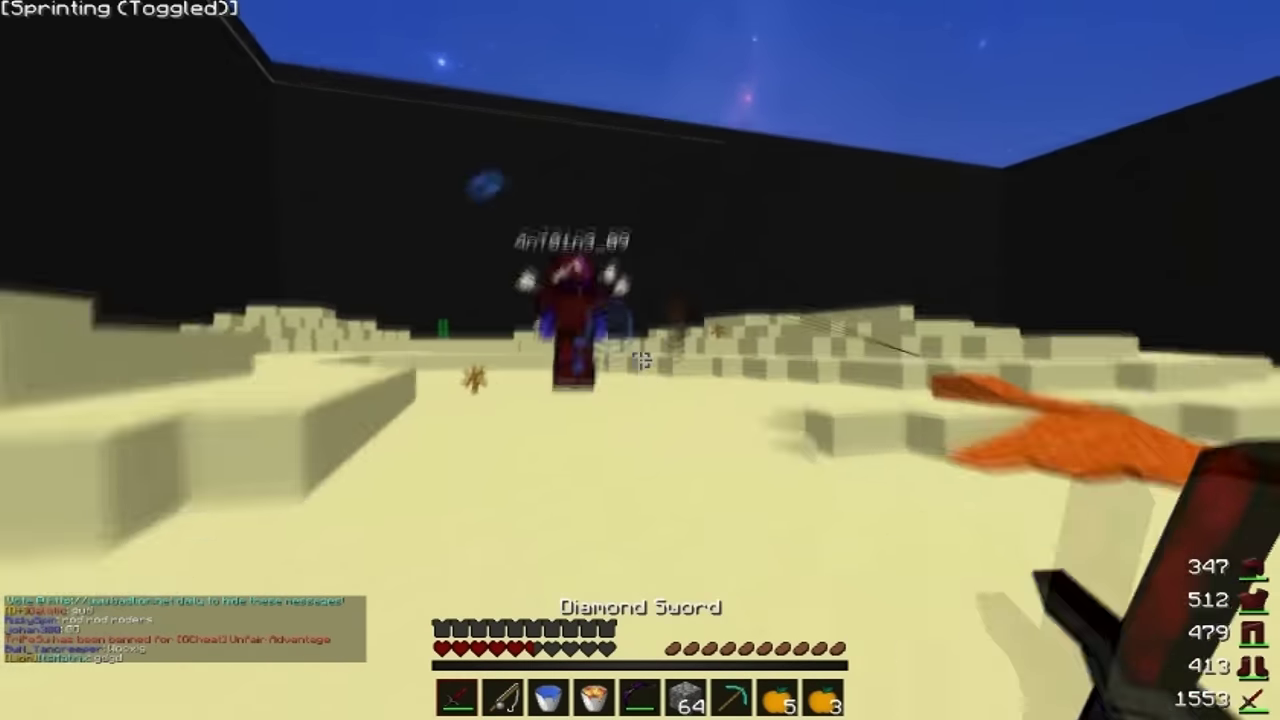
key("2")
right_click(640, 360)
right_click(640, 360)
key("1")
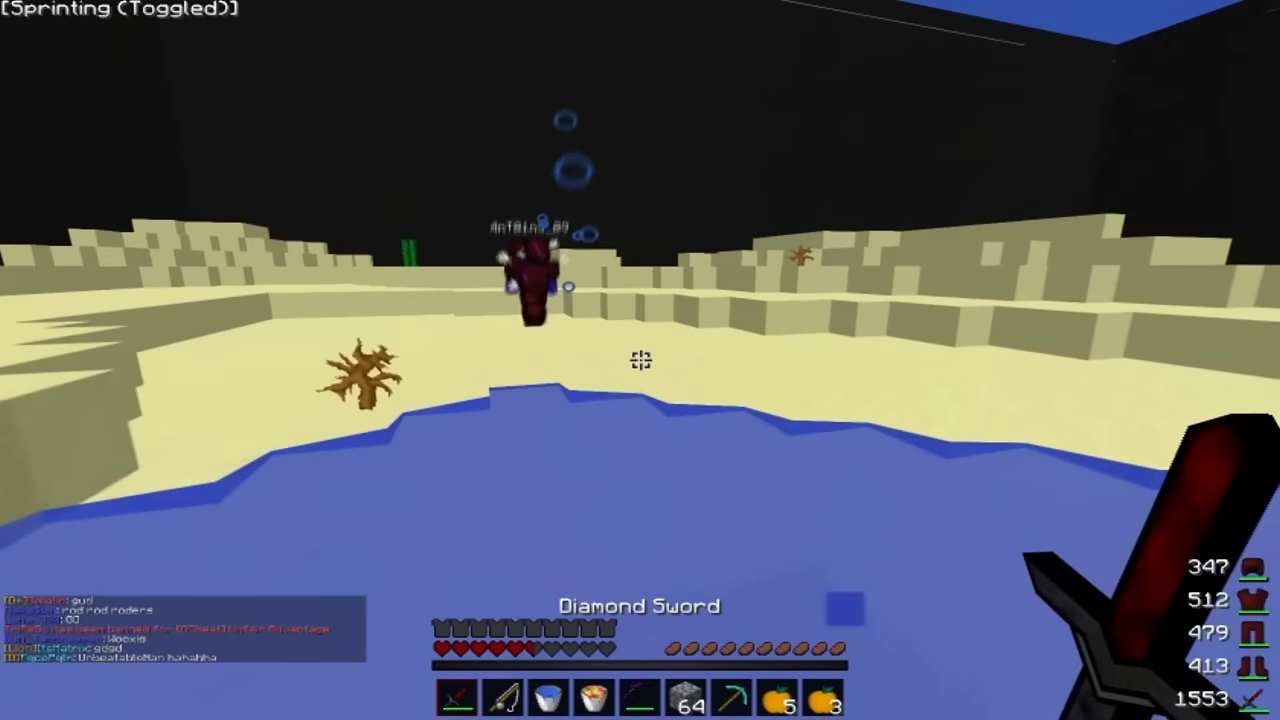
Place a cobblestone block by the water and eat one golden apple from the stack of three.
key("6")
right_click(640, 360)
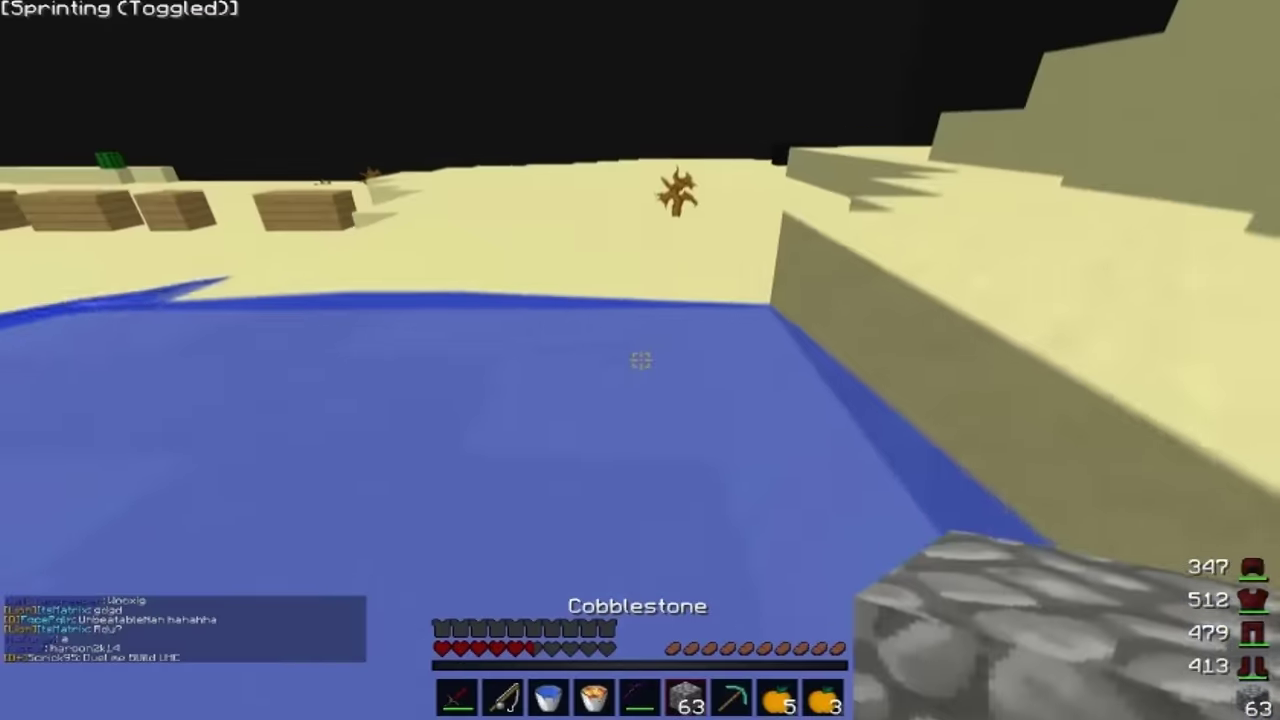
key("8")
key("9")
right_click(640, 360)
Build a cobblestone wall two blocks wide on the sand as cover from the opponent.
key("6")
right_click(640, 360)
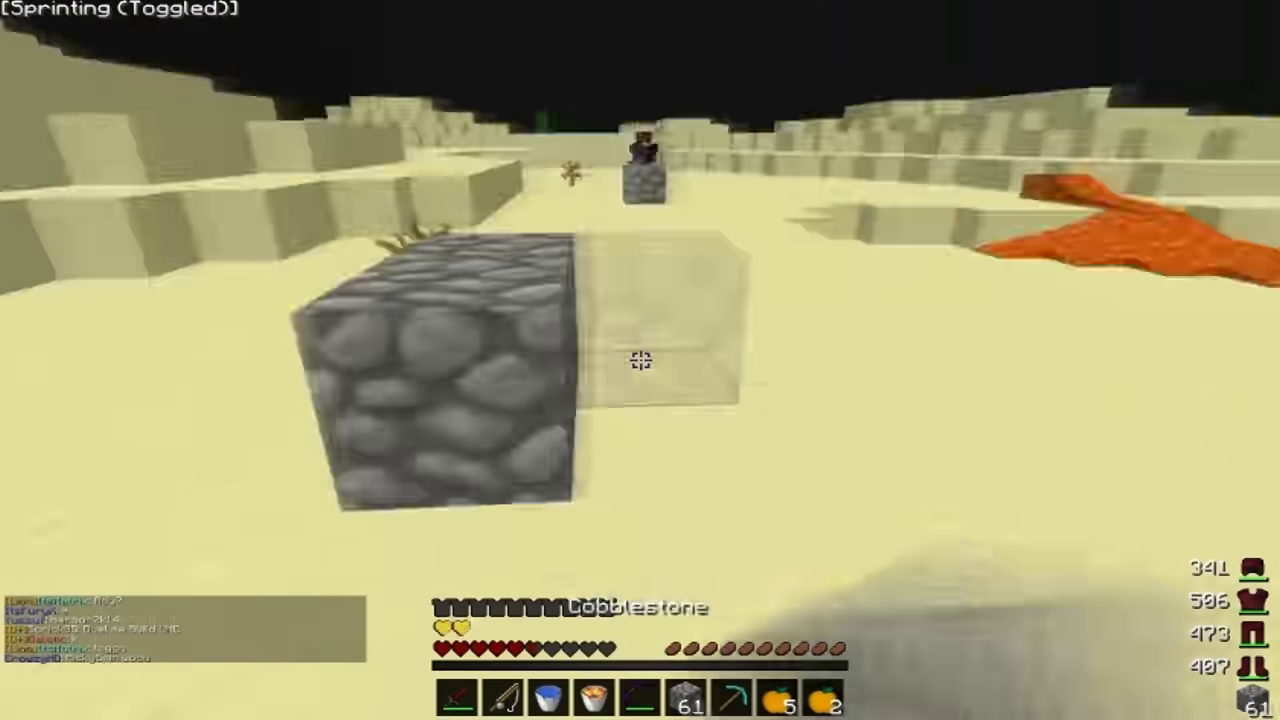
right_click(640, 360)
right_click(640, 360)
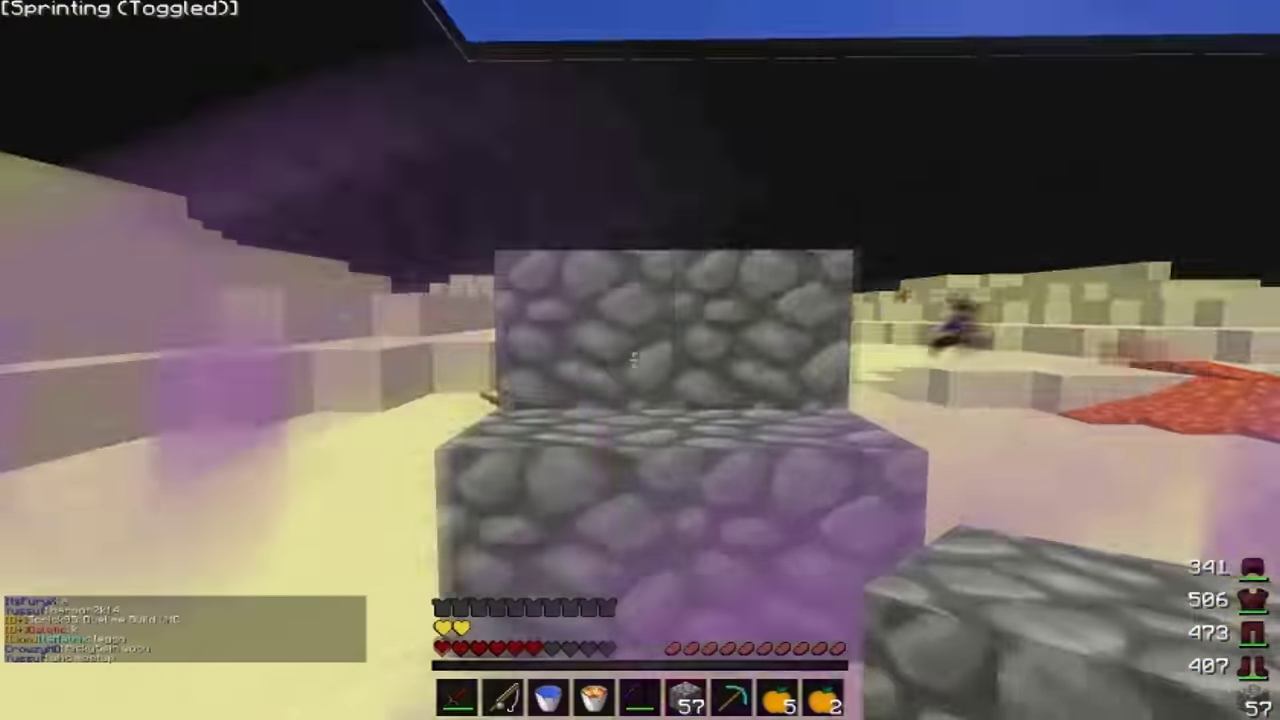
Shoot the bow at the opponent from behind the cobblestone wall and attack them at close range with the diamond sword.
key("5")
right_click(640, 360)
key("1")
left_click(640, 360)
left_click(640, 360)
left_click(640, 360)
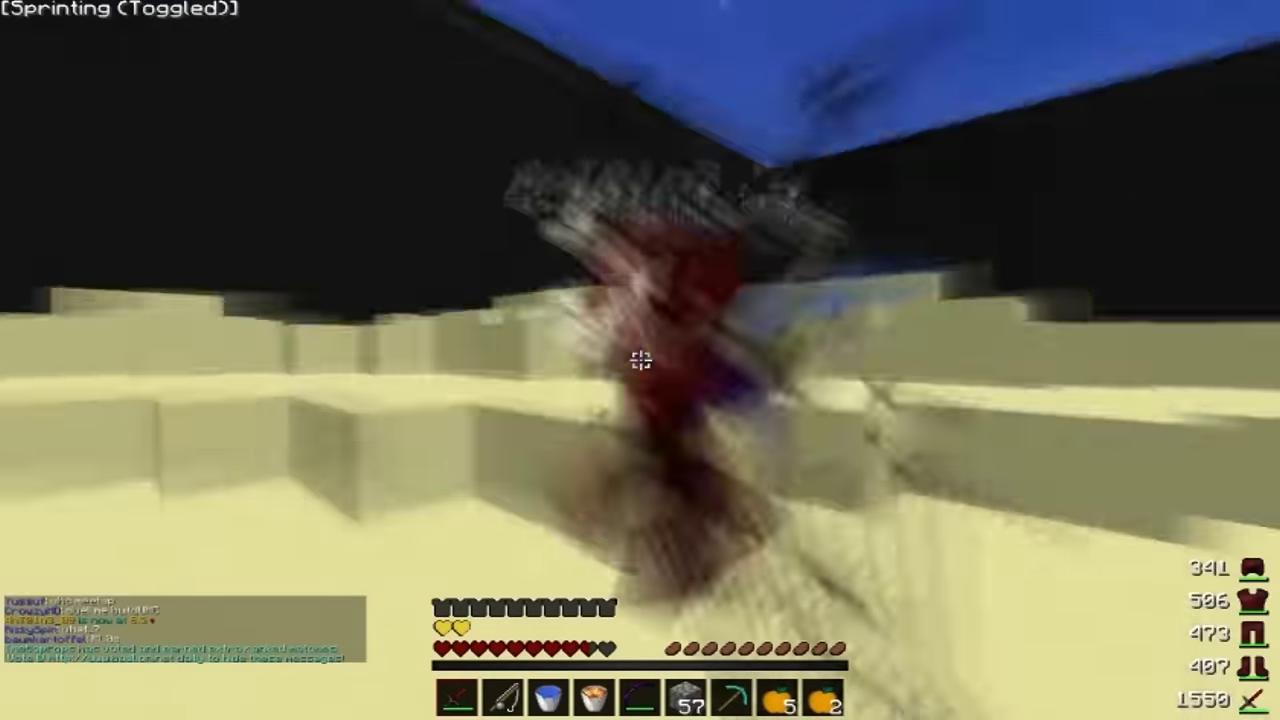
left_click(640, 360)
left_click(640, 360)
Cast the fishing rod at the opponent and re-equip the diamond sword.
key("2")
right_click(640, 360)
key("1")
Fire a volley of arrows with the bow at the opponent fleeing across the sand.
key("5")
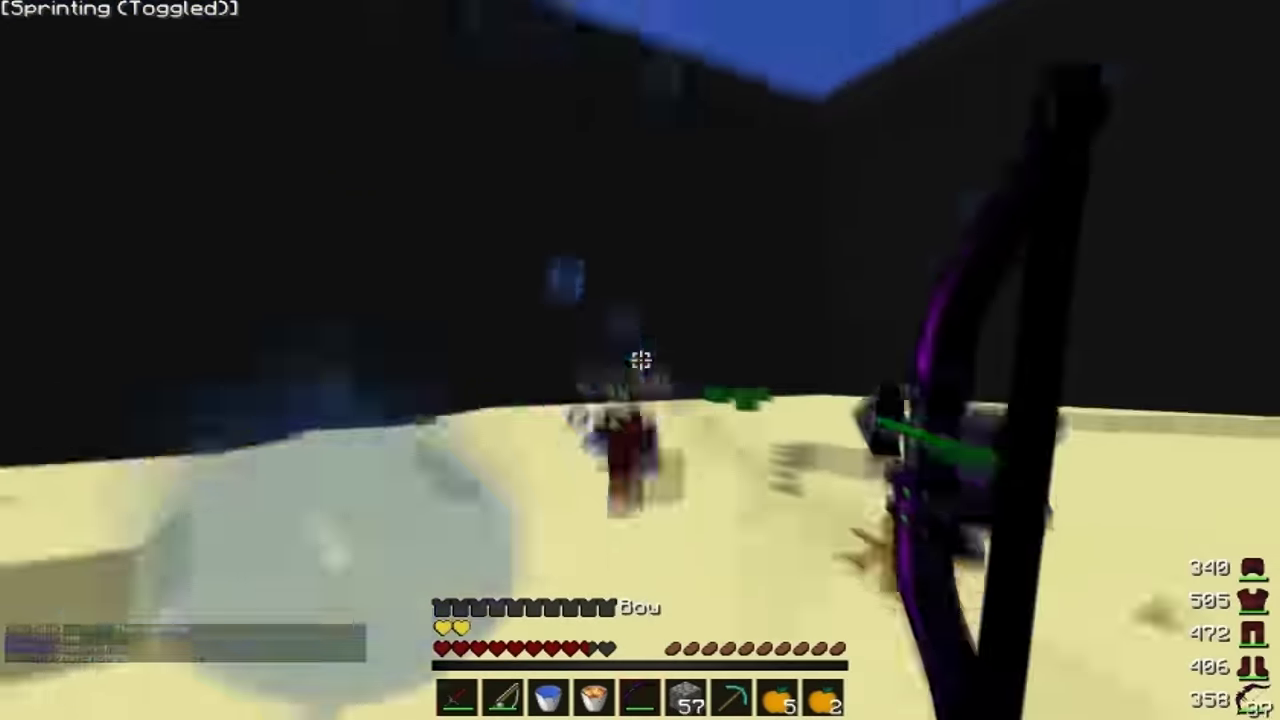
right_click(640, 360)
right_click(640, 360)
right_click(640, 360)
right_click(640, 360)
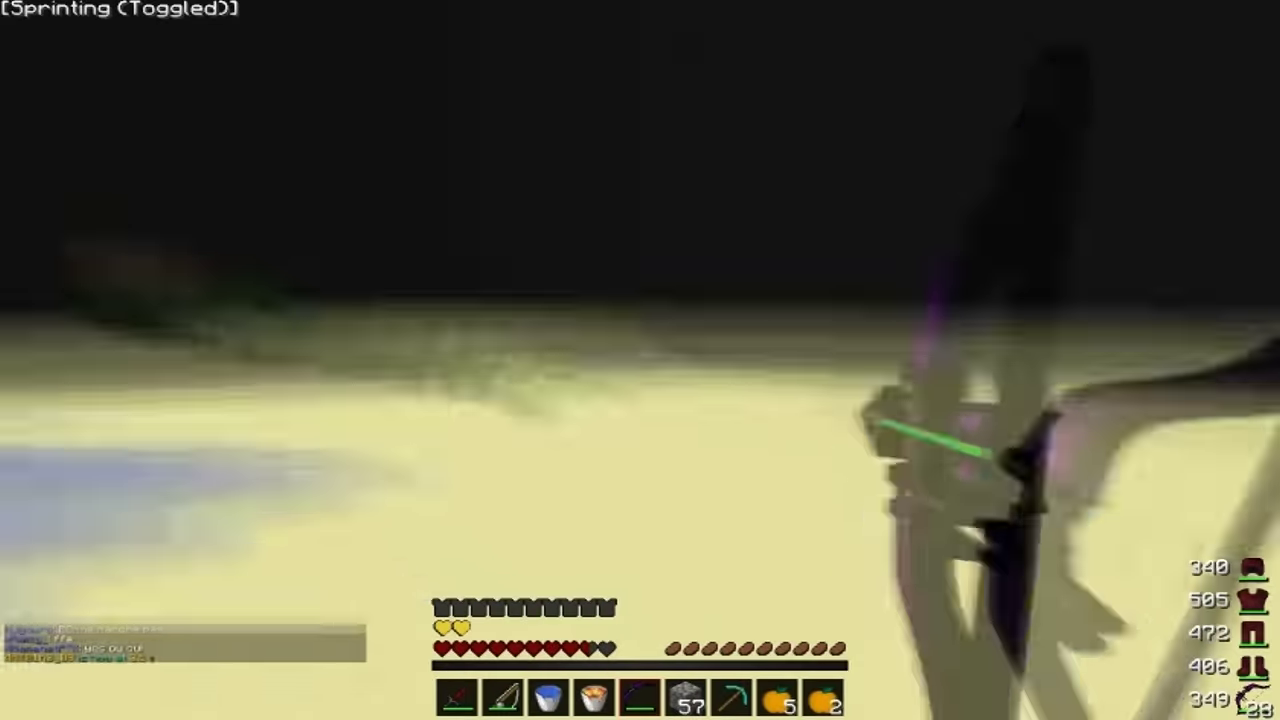
right_click(640, 360)
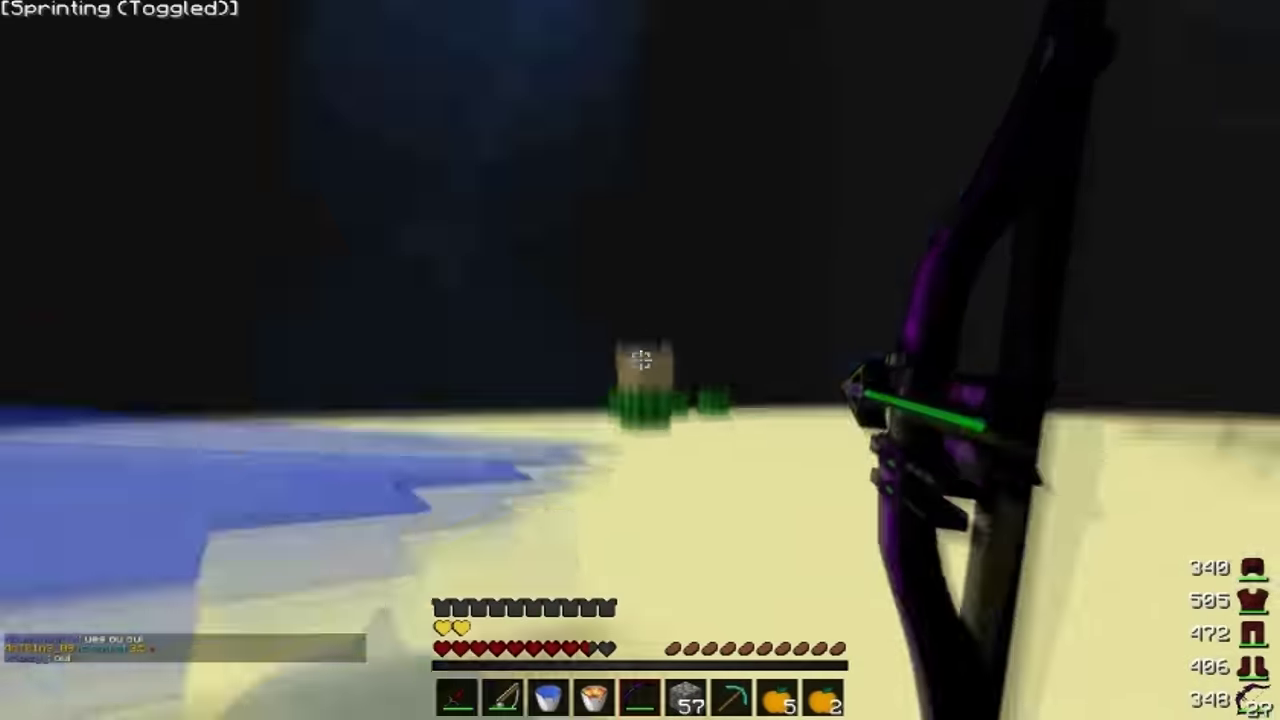
right_click(640, 360)
right_click(640, 360)
right_click(640, 360)
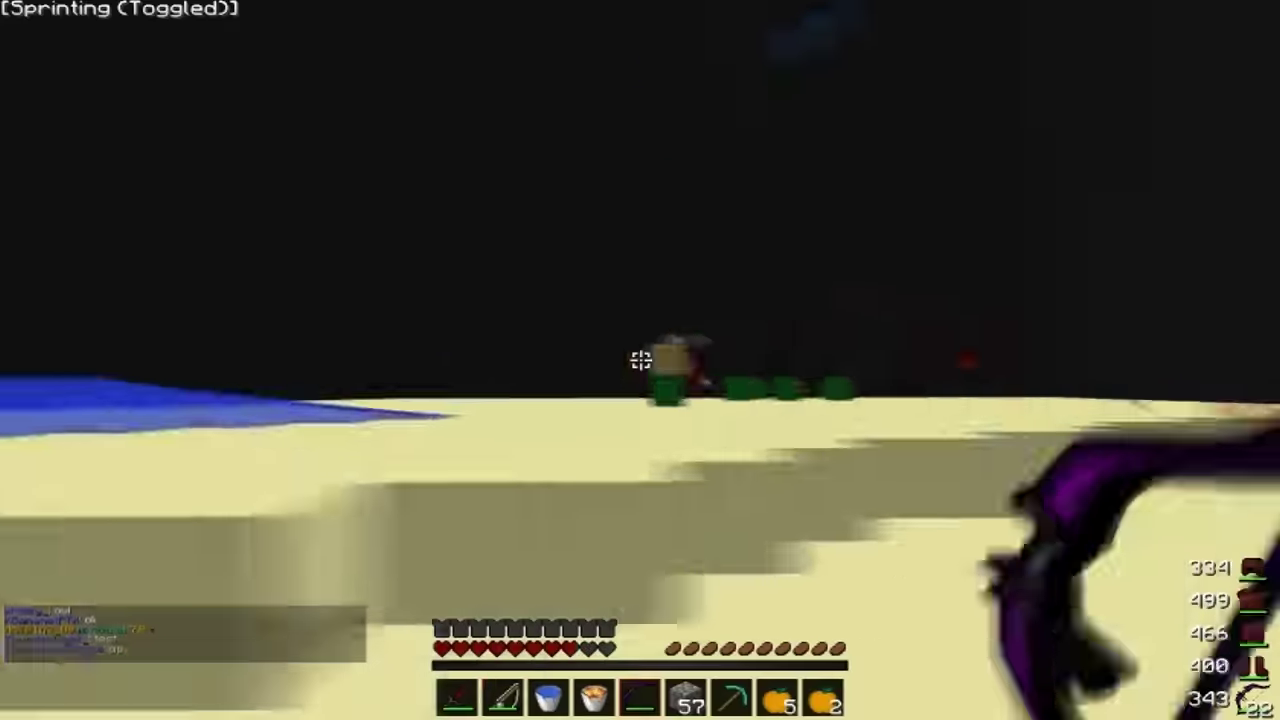
Eat one golden apple from the stack of two and strike the opponent near the water with the diamond sword.
key("9")
right_click(640, 360)
key("8")
key("1")
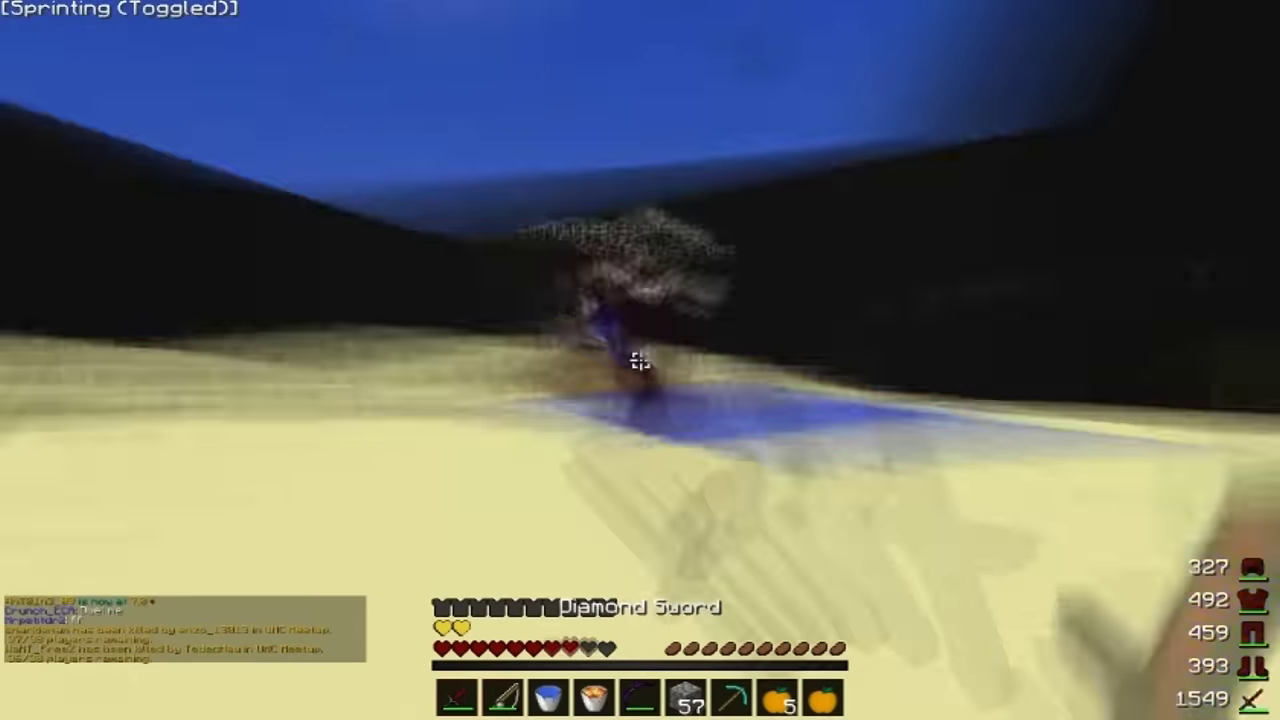
left_click(640, 360)
left_click(640, 360)
Place four cobblestone blocks on the sand directly below.
key("6")
right_click(640, 360)
right_click(640, 360)
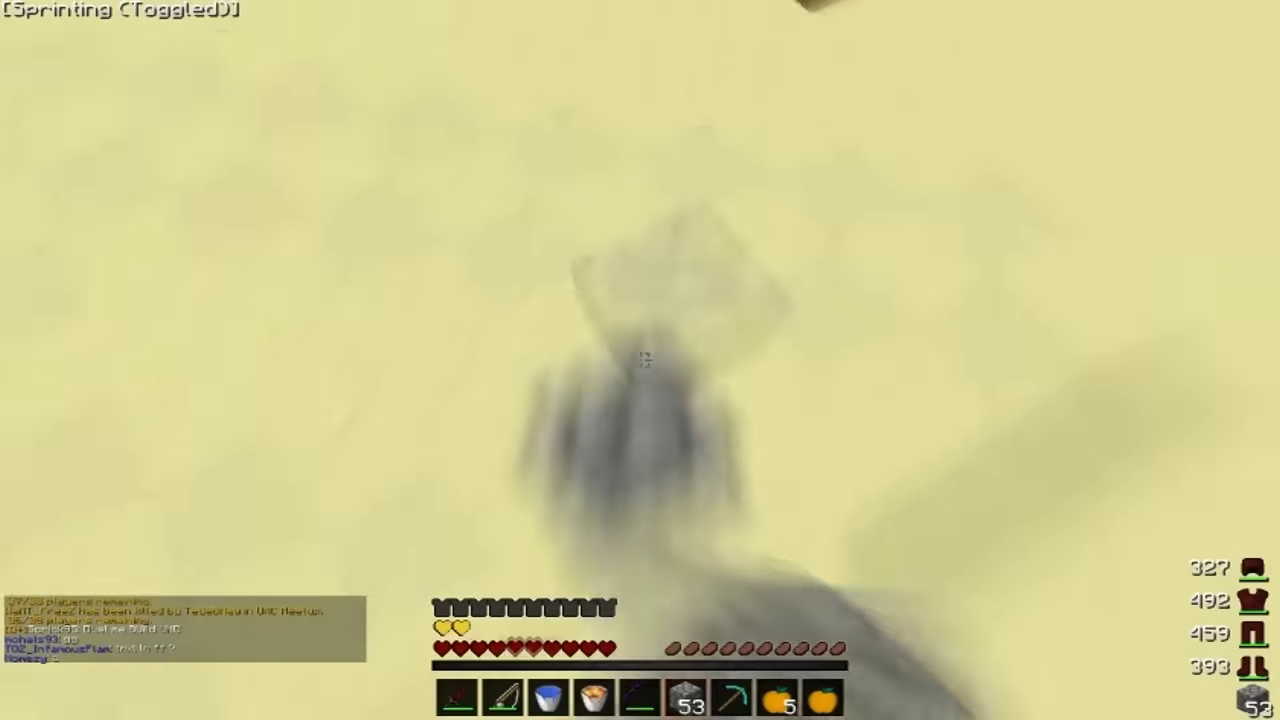